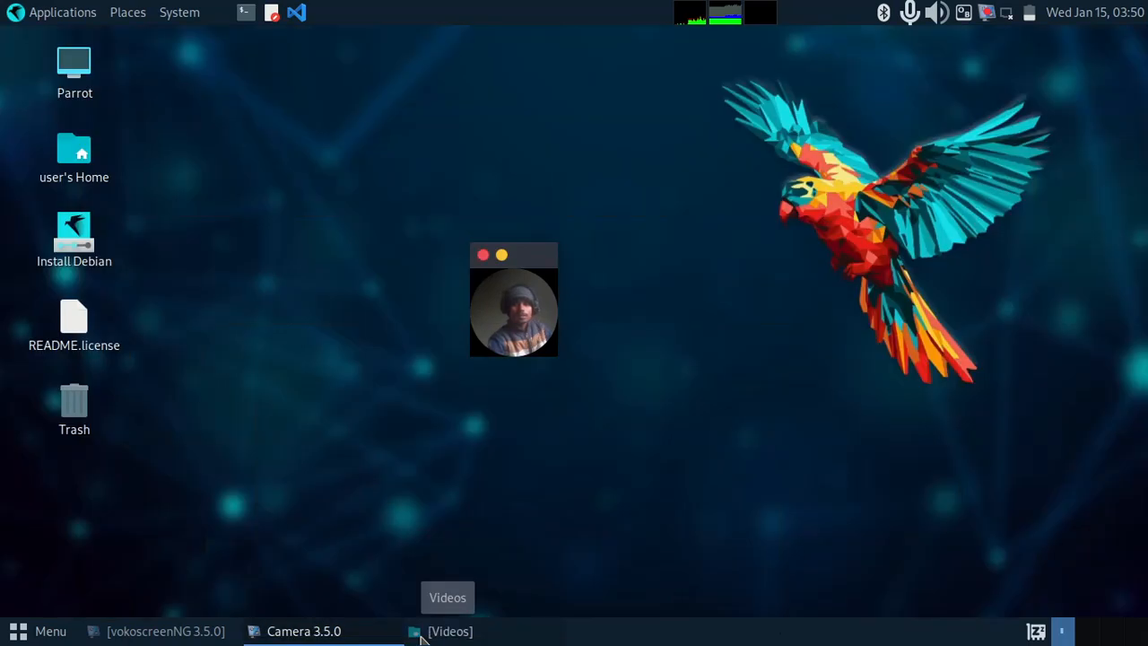
right_click(538, 253)
left_click(678, 275)
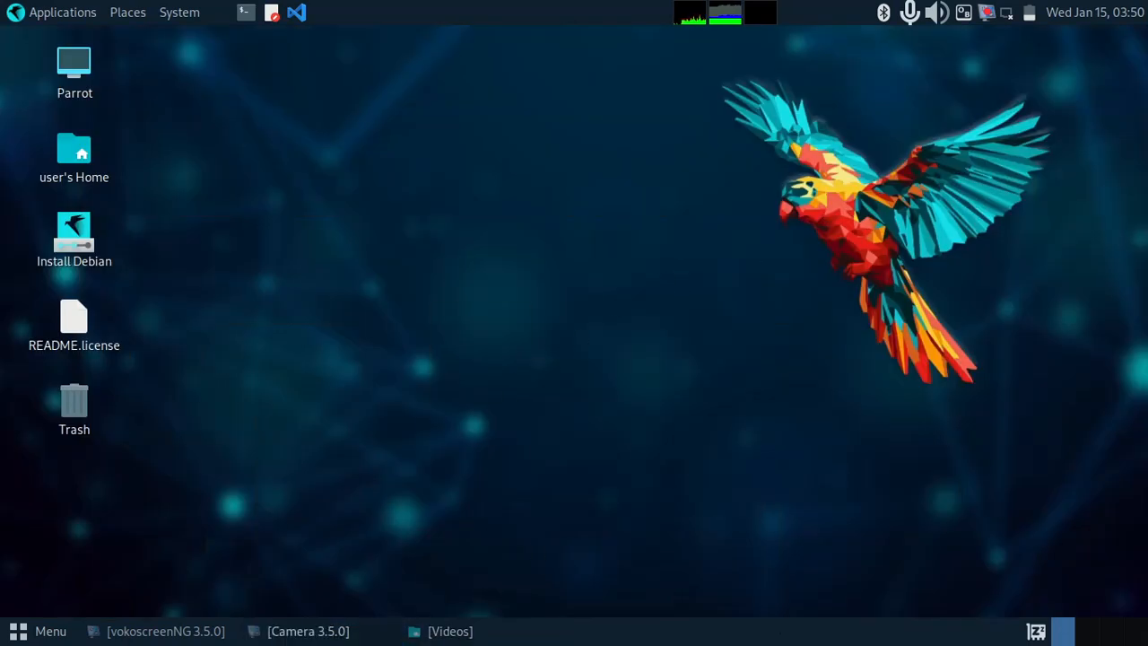
left_click(295, 631)
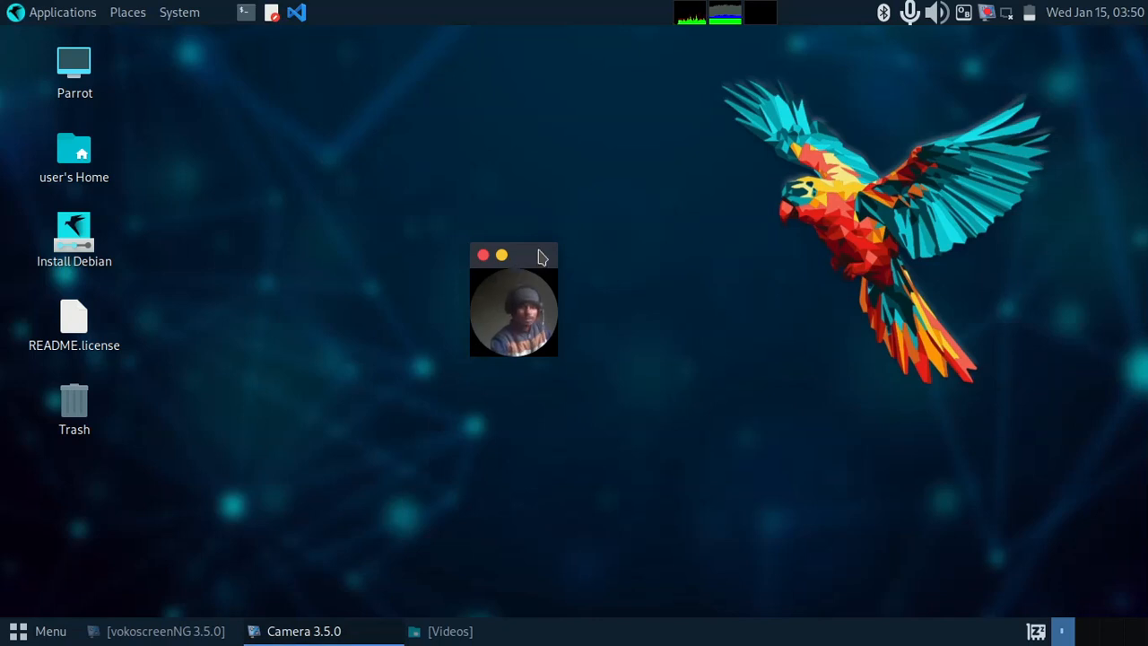
right_click(542, 253)
left_click(525, 257)
left_click_drag(525, 257, 904, 109)
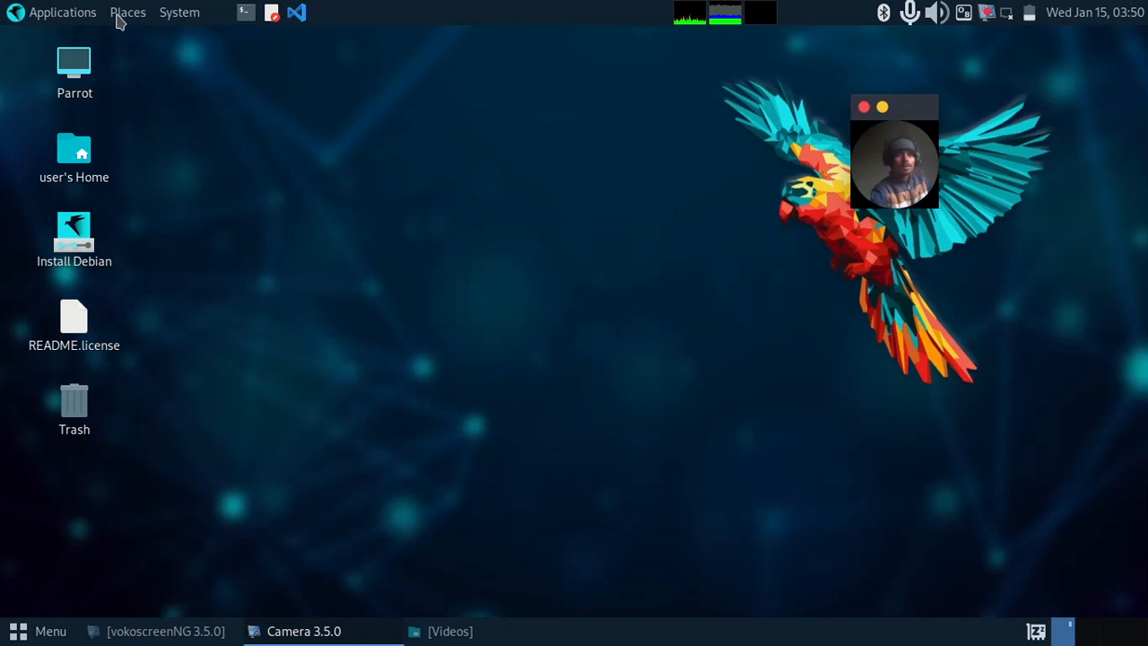
left_click(273, 120)
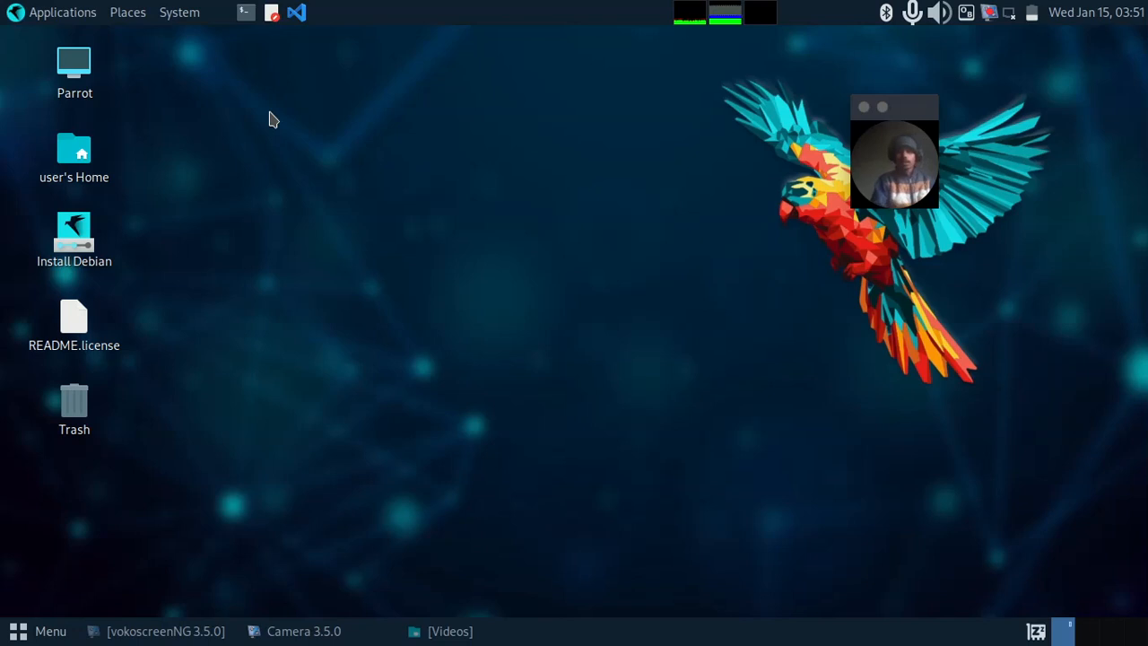
Step: Launch LibreOffice Calc from the Office applications to get a new blank spreadsheet
left_click(45, 12)
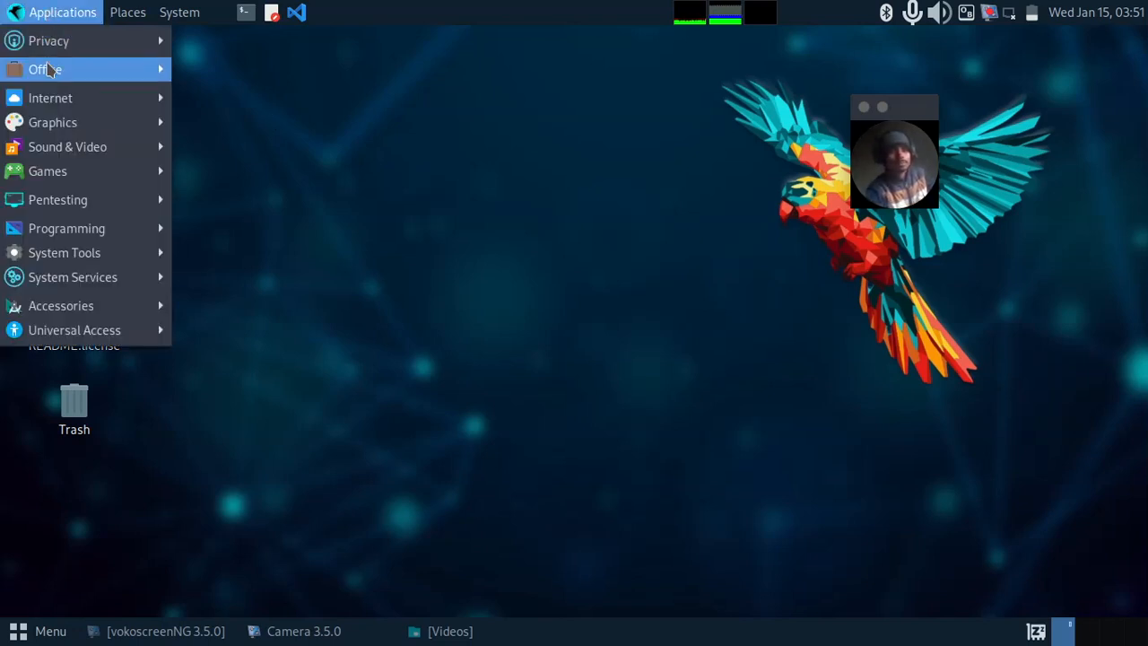
mouse_move(51, 79)
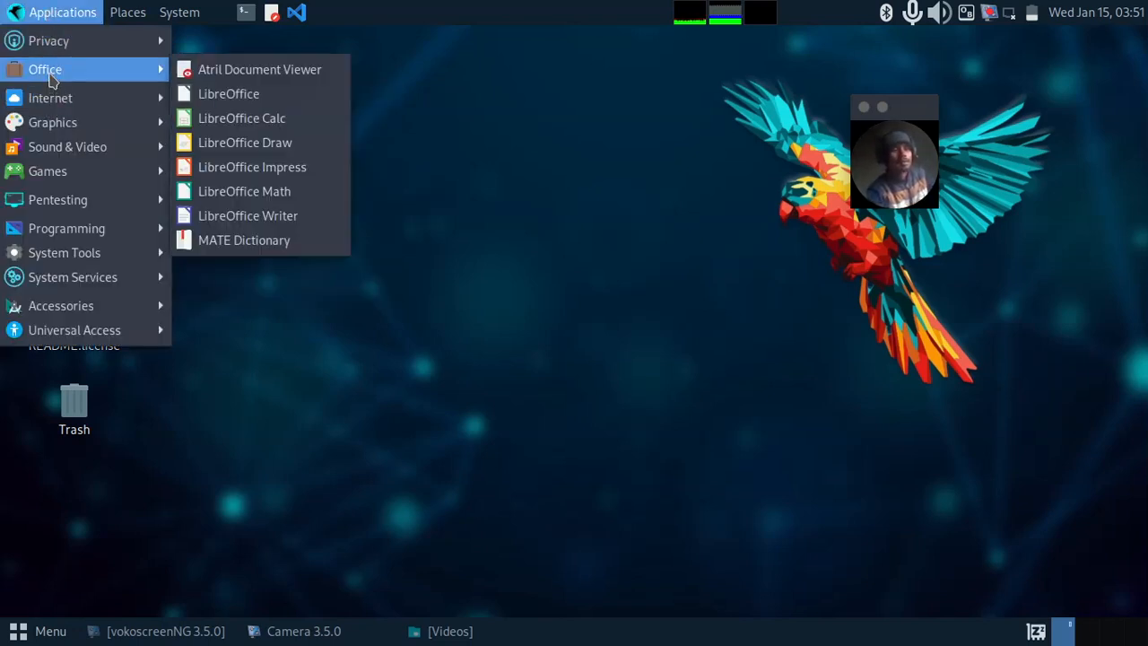
left_click(269, 117)
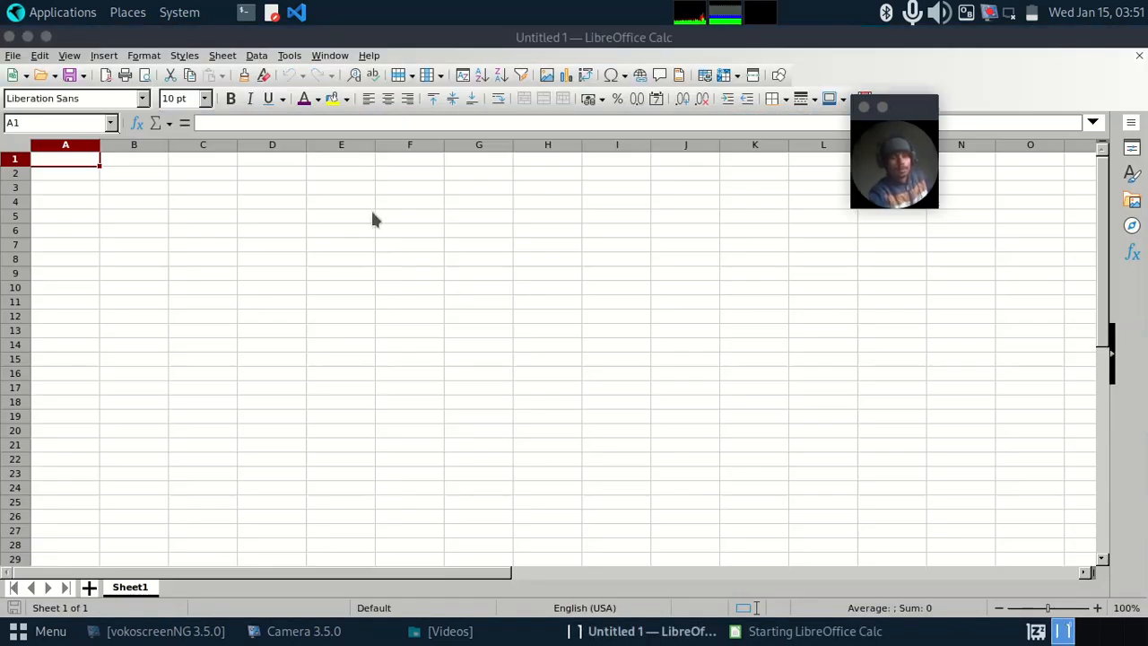
left_click(102, 174)
left_click(159, 200)
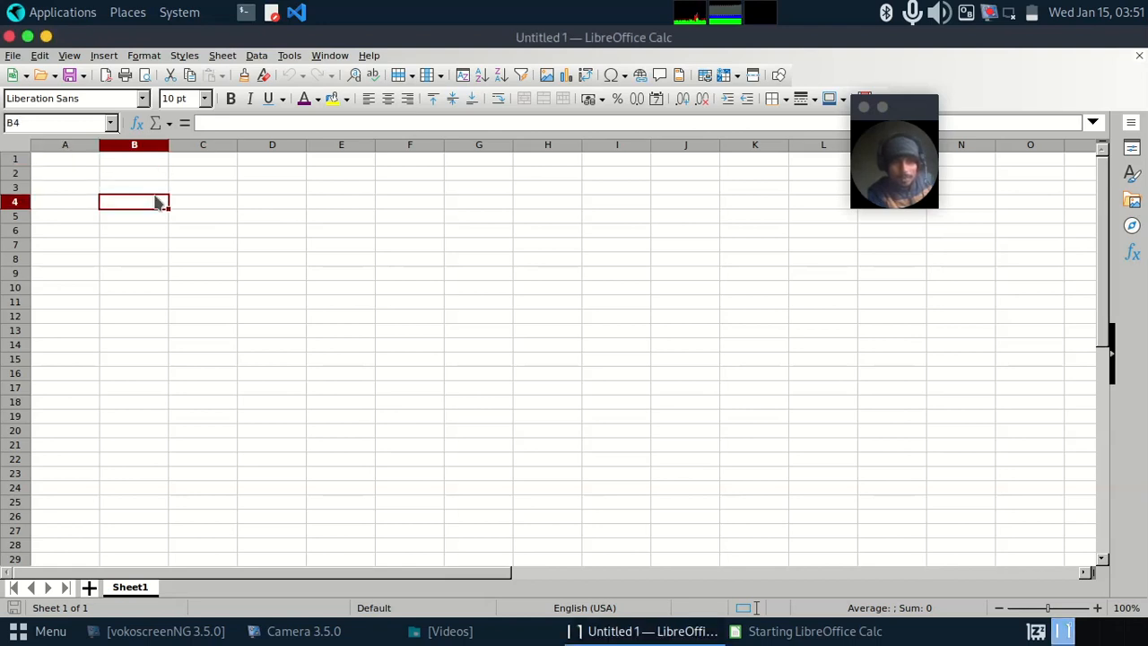
left_click(229, 203)
left_click(264, 205)
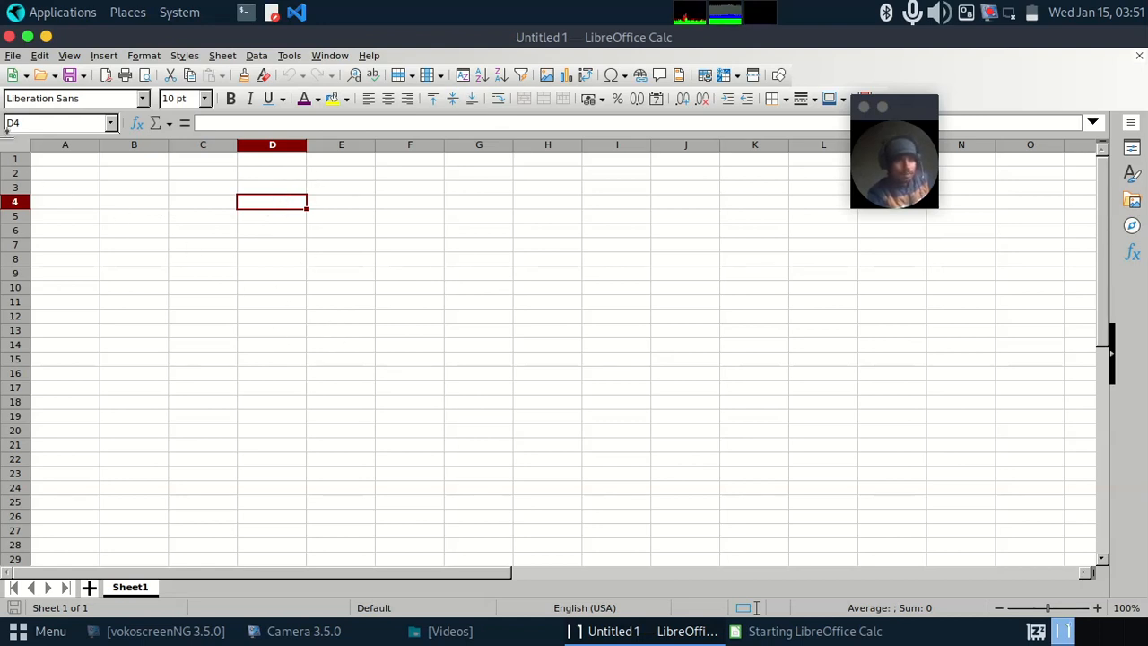
Step: Narrow all columns of Sheet1 uniformly to less than half their default width
left_click(13, 147)
left_click_drag(96, 146, 59, 145)
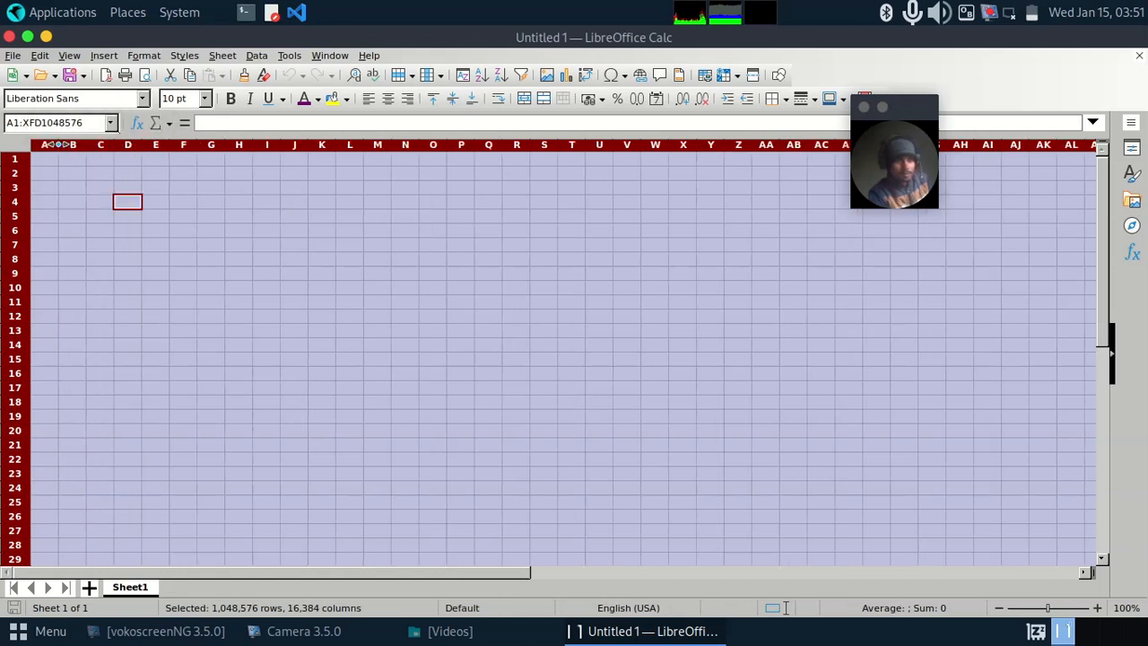
left_click(71, 162)
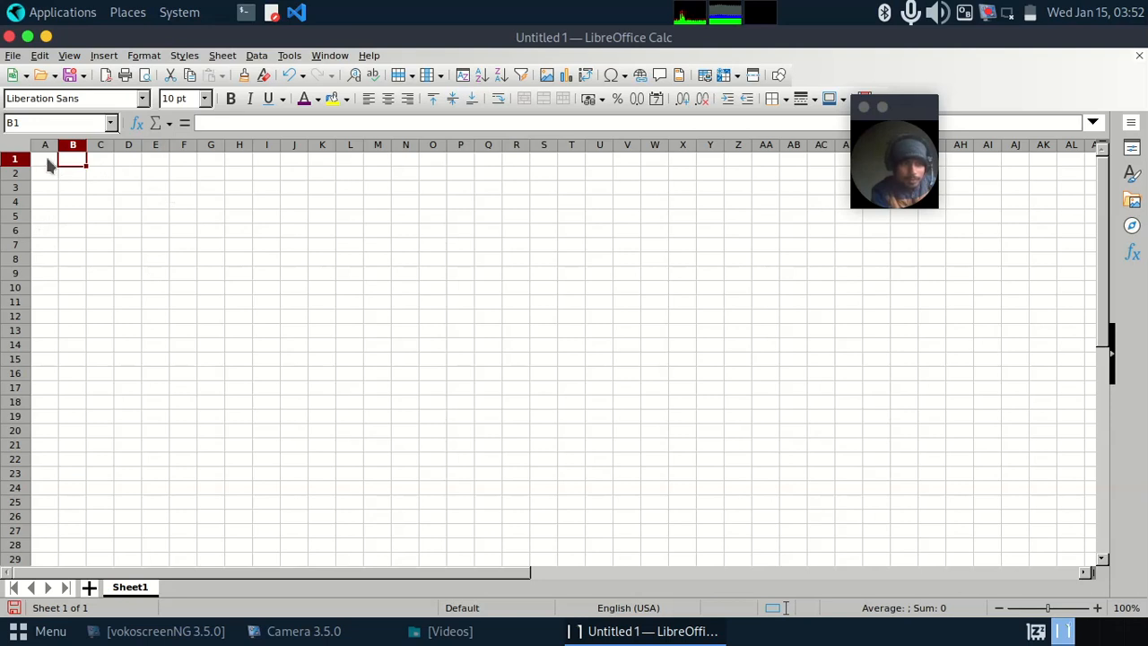
Step: Select the whole of row 1 and the whole of column B, ending on cell A1
left_click(14, 159)
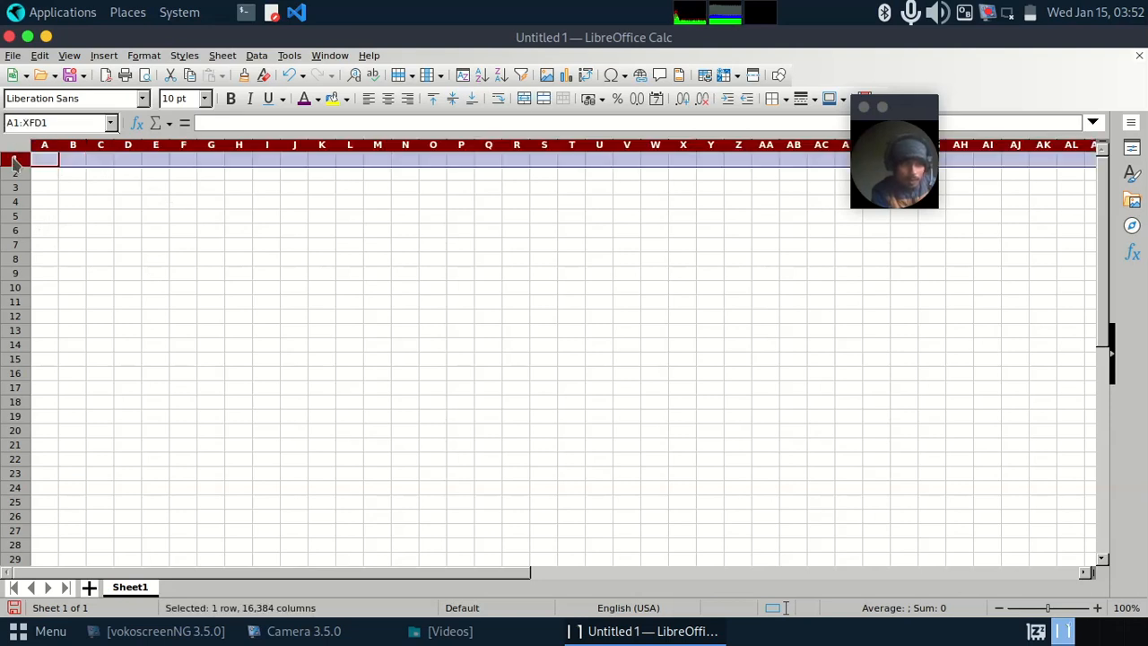
left_click(72, 146)
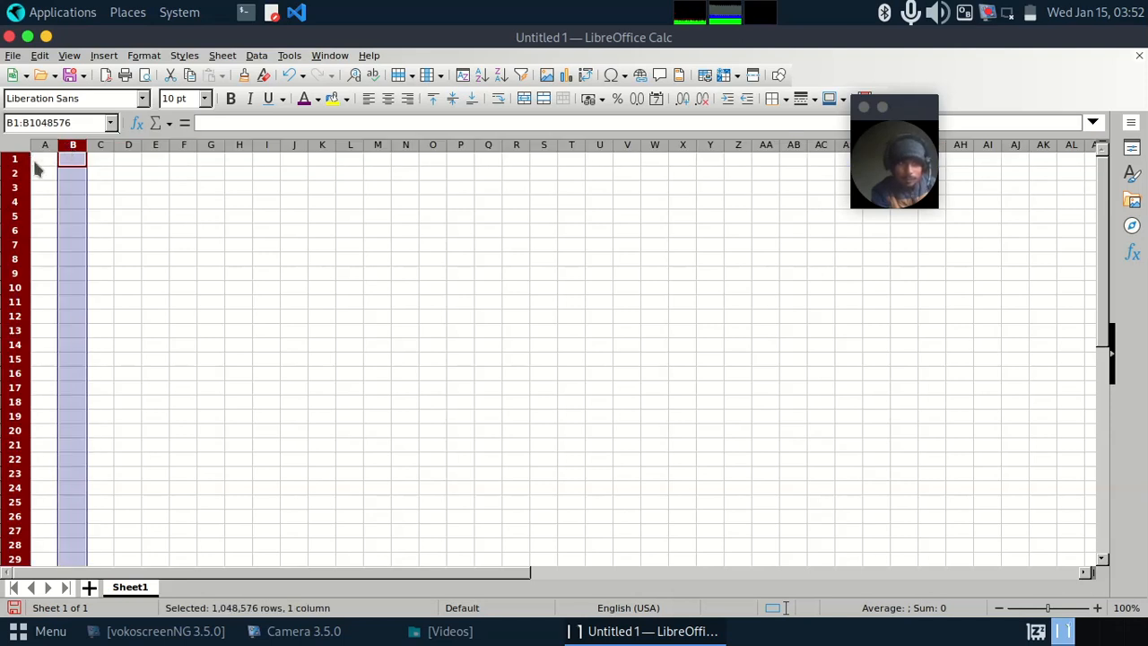
left_click(34, 163)
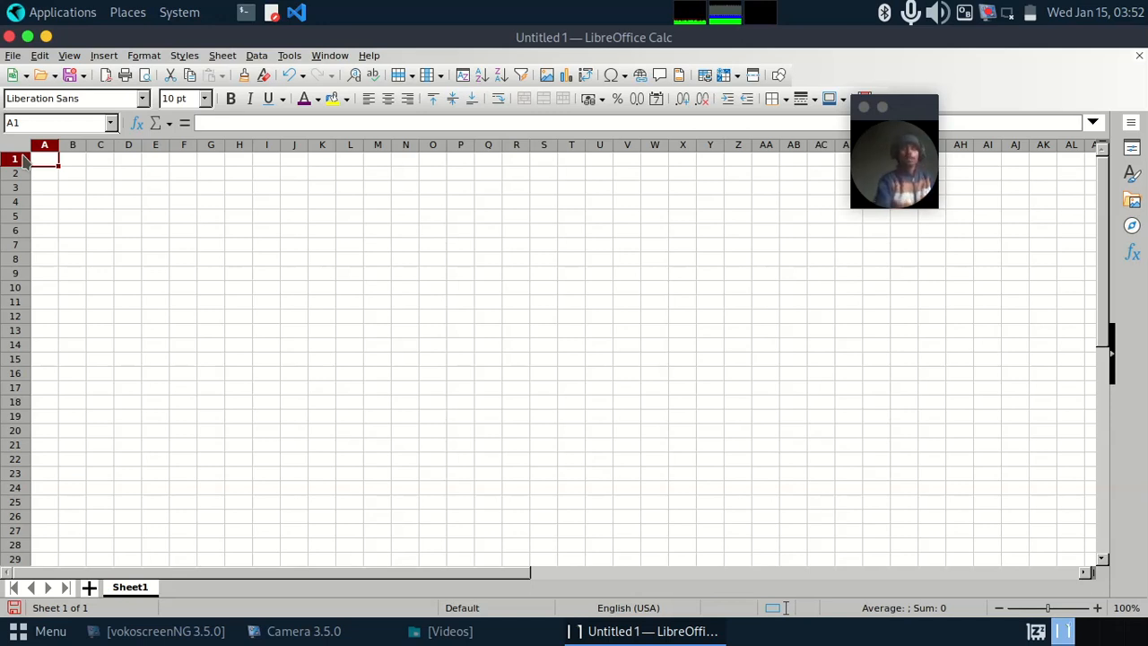
left_click_drag(907, 110, 929, 131)
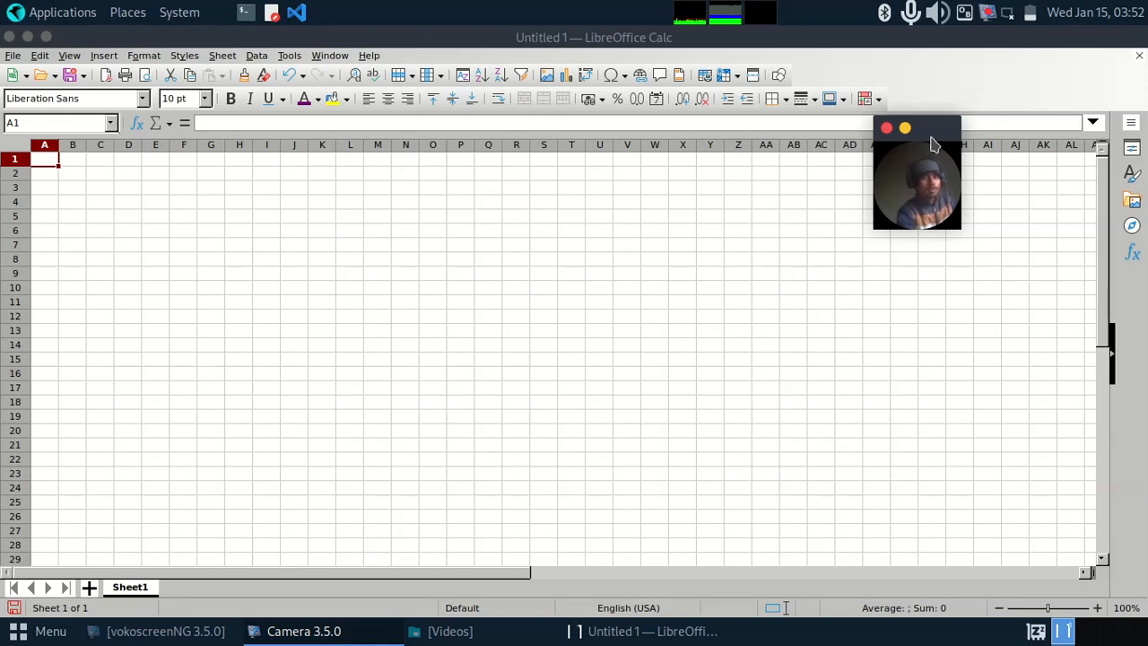
left_click_drag(929, 131, 944, 177)
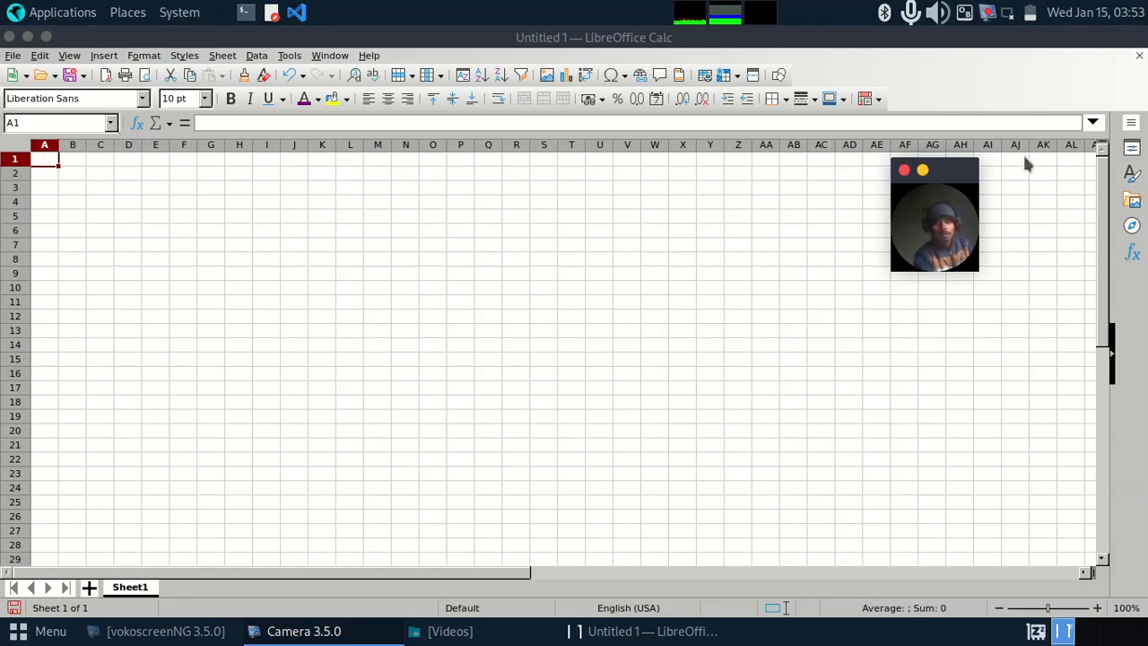
right_click(959, 169)
left_click(953, 167)
left_click_drag(949, 170, 879, 204)
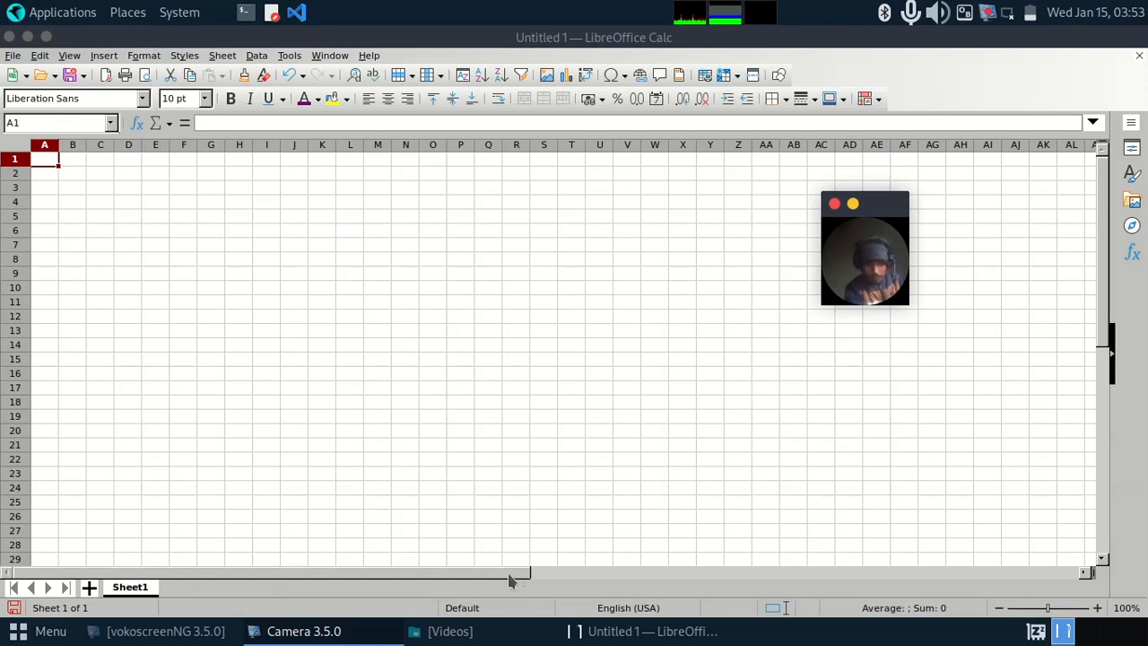
left_click_drag(520, 571, 489, 585)
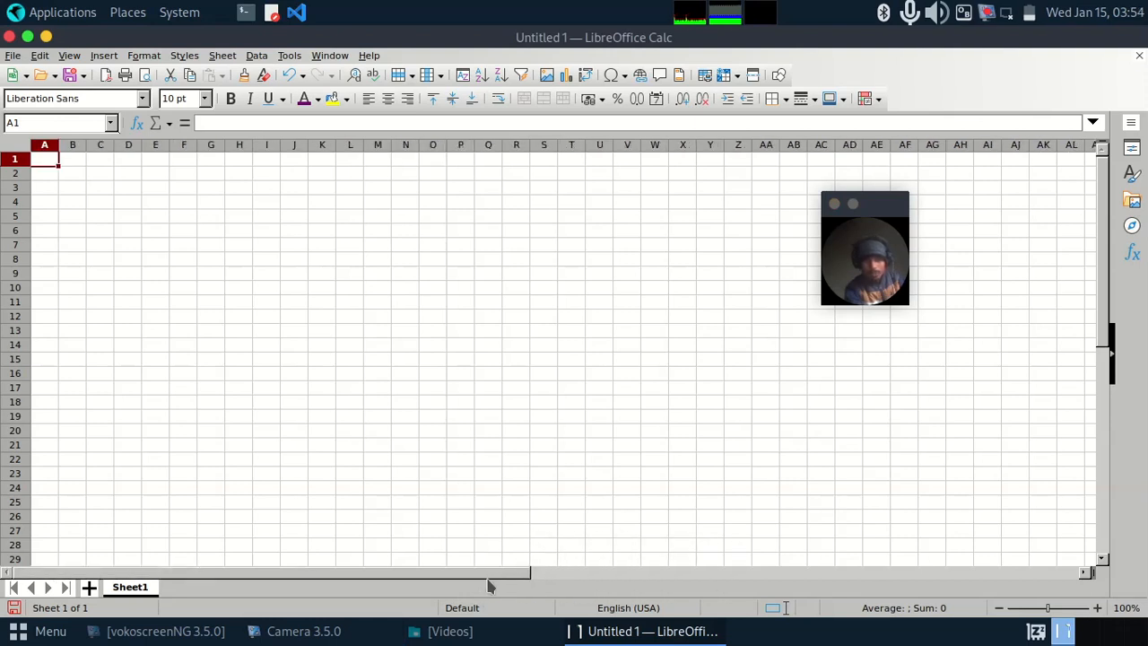
right_click(897, 205)
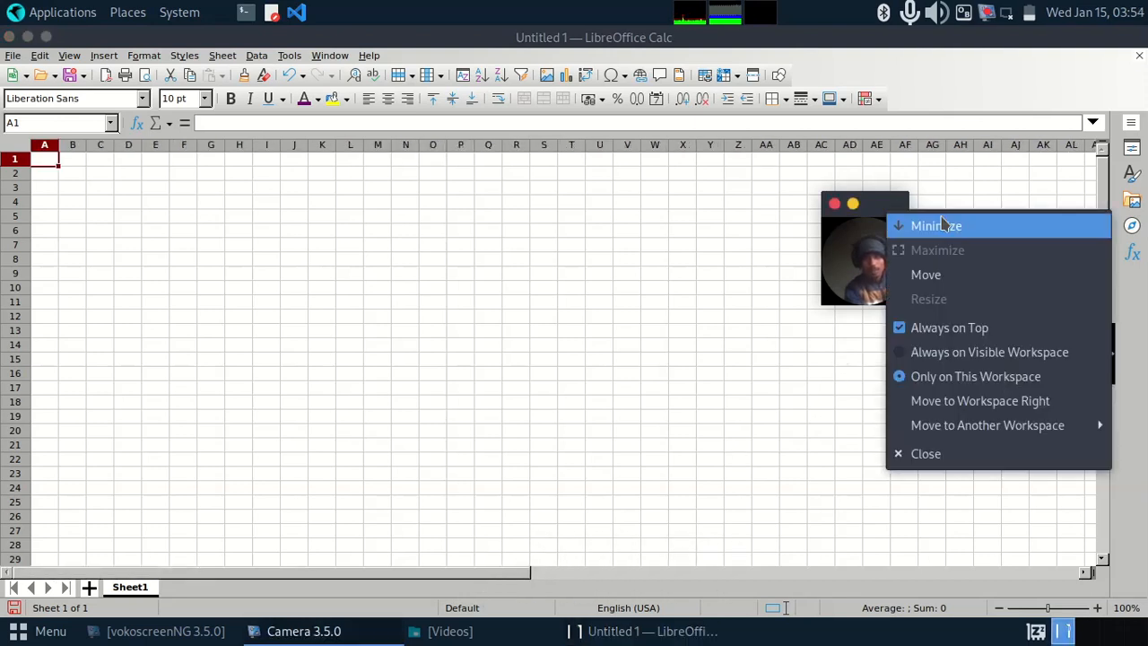
left_click(887, 210)
left_click_drag(890, 216, 826, 293)
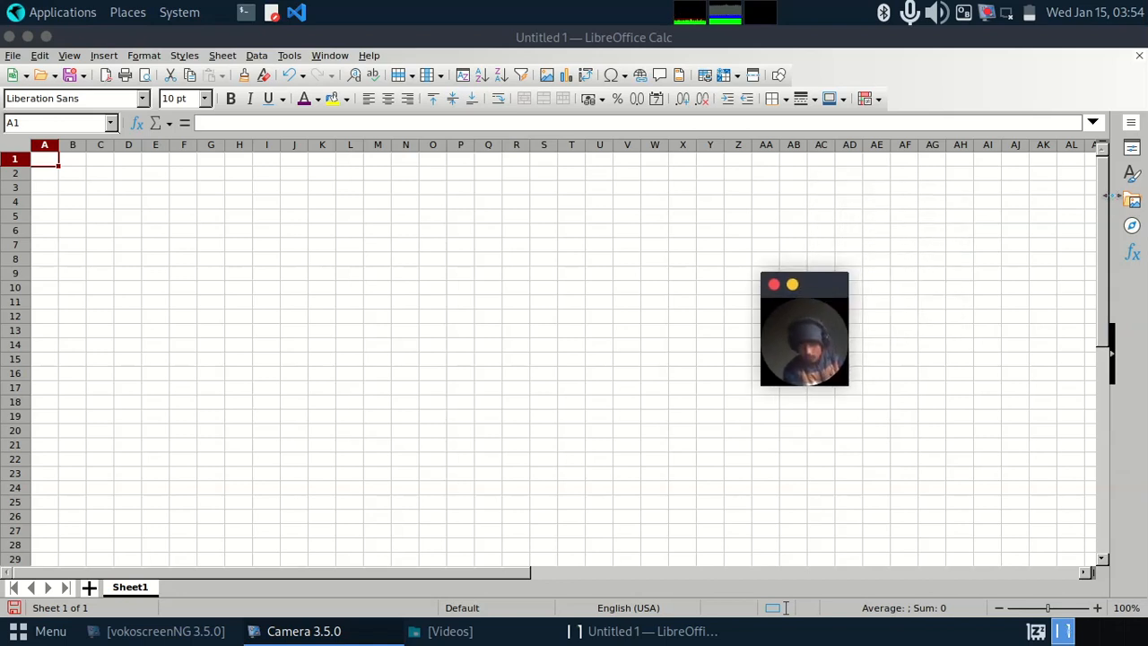
mouse_move(1105, 213)
left_mouse_down()
mouse_move(1107, 229)
mouse_move(1106, 219)
left_mouse_up()
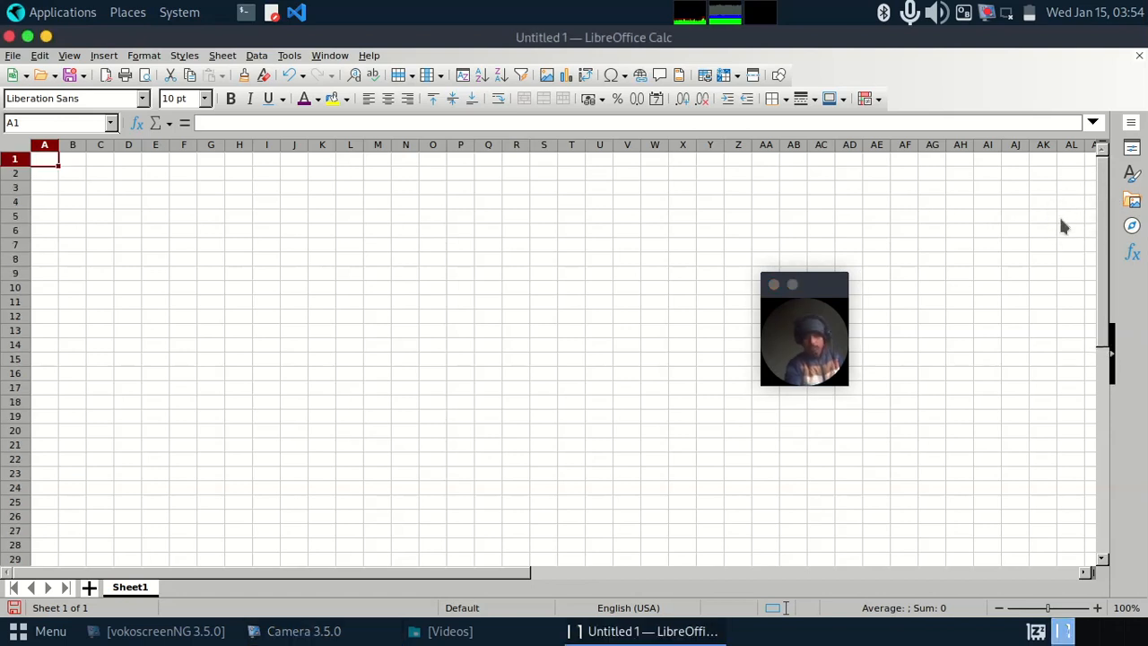
Step: Reduce the zoom level of the sheet to 86%
mouse_move(1050, 612)
left_mouse_down()
mouse_move(1090, 612)
mouse_move(1045, 610)
left_mouse_up()
left_click_drag(818, 297, 846, 313)
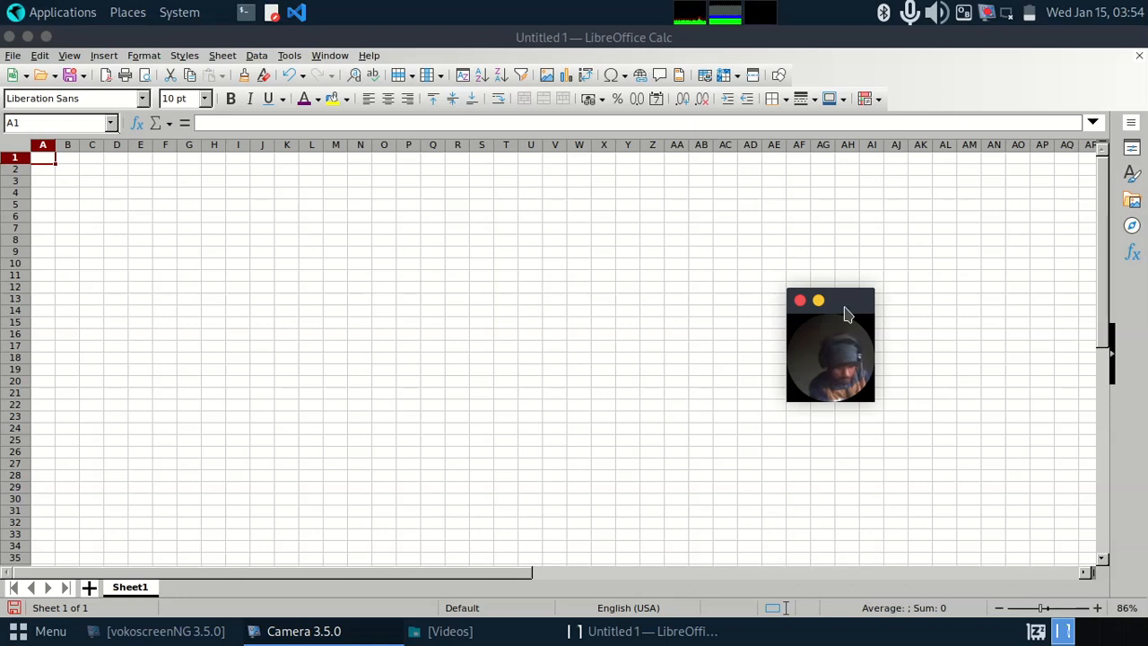
left_click_drag(841, 303, 955, 265)
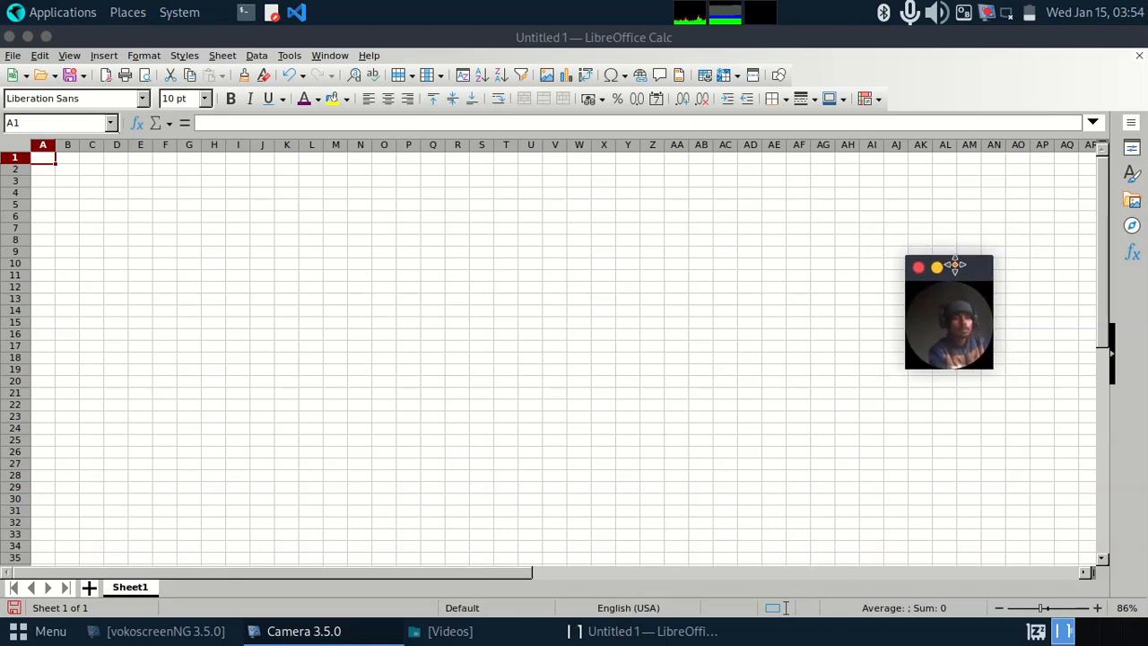
left_click_drag(955, 265, 842, 264)
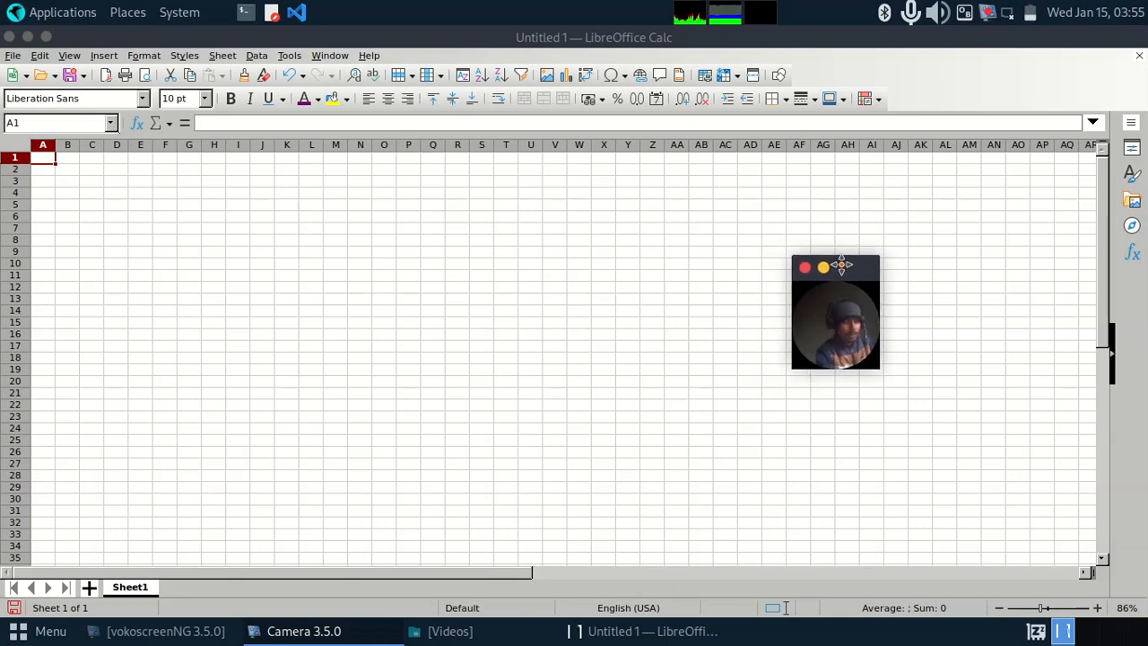
left_click_drag(841, 263, 836, 272)
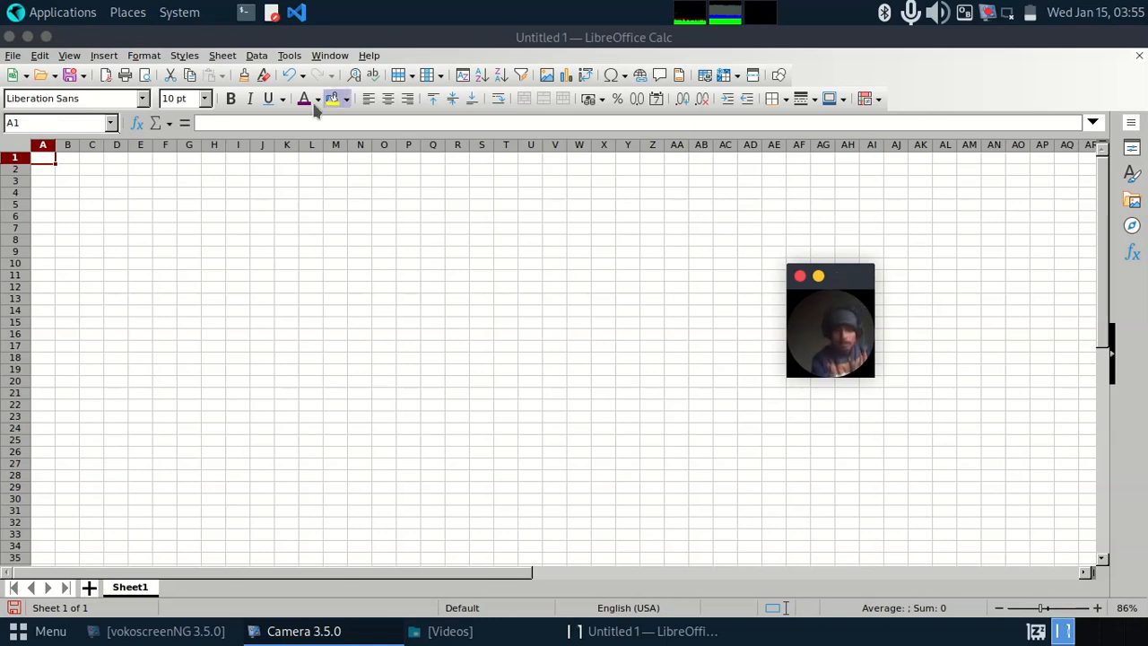
Step: Move the cell cursor from K2 down to K4 and briefly open K4 for editing without entering anything
left_click(293, 170)
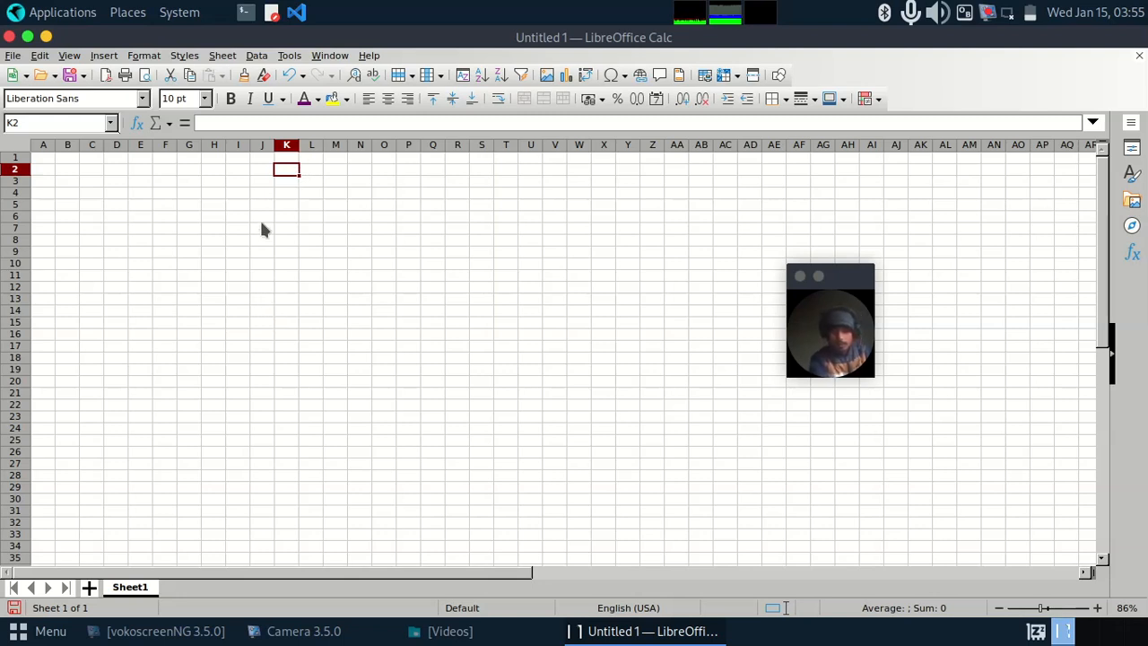
key("Down")
key("Down")
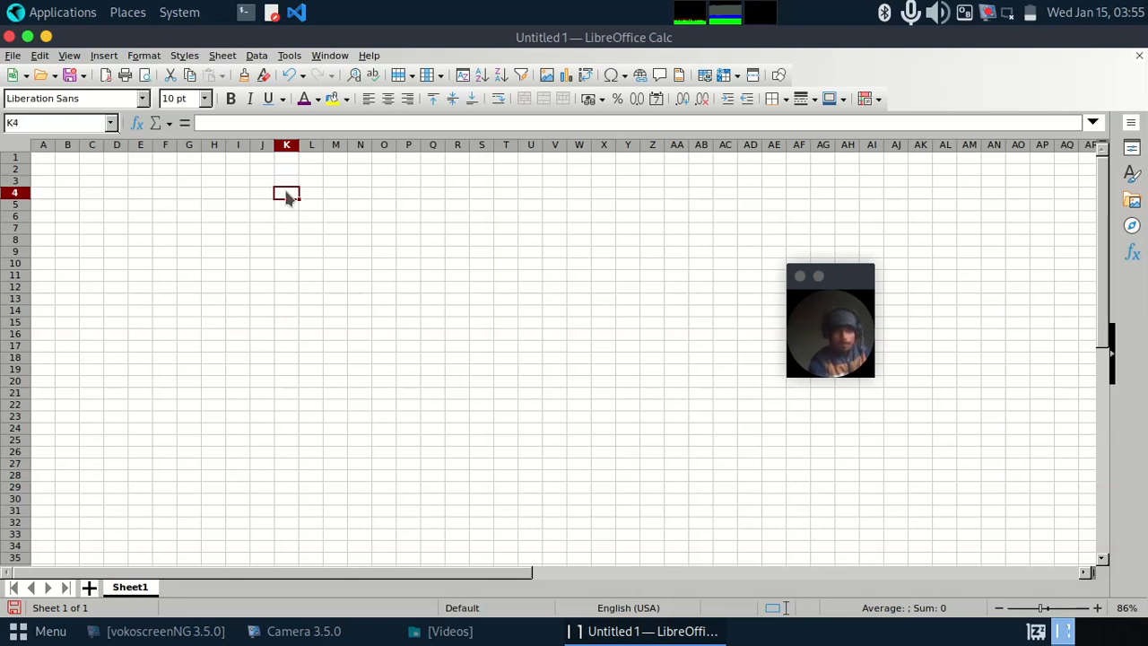
double_click(287, 196)
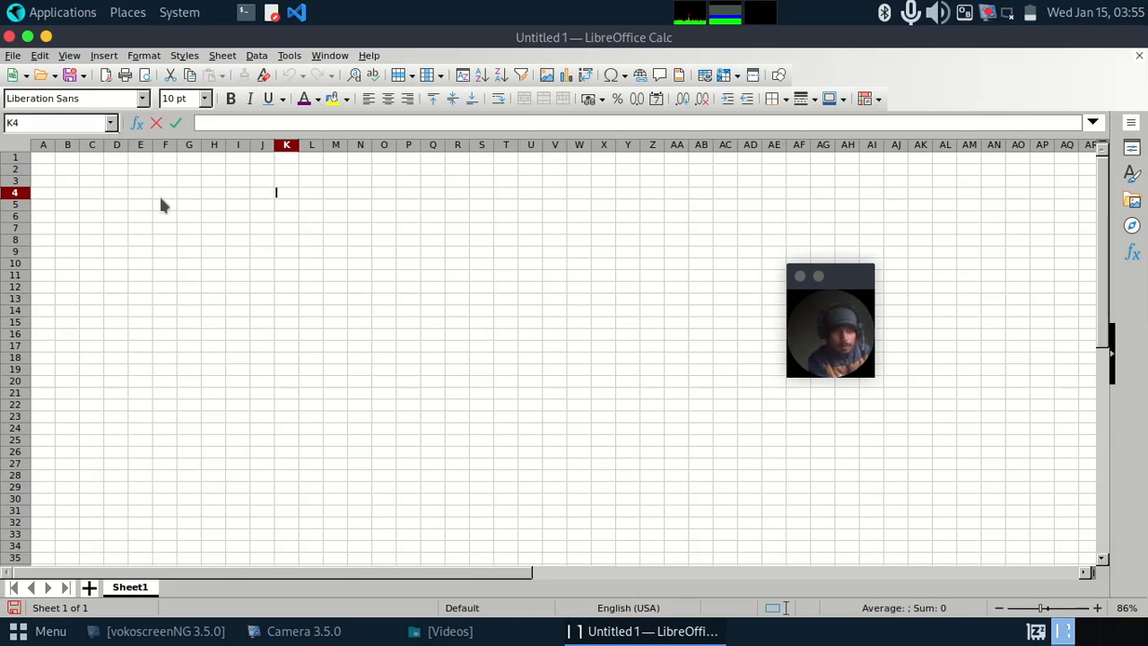
left_click(301, 196)
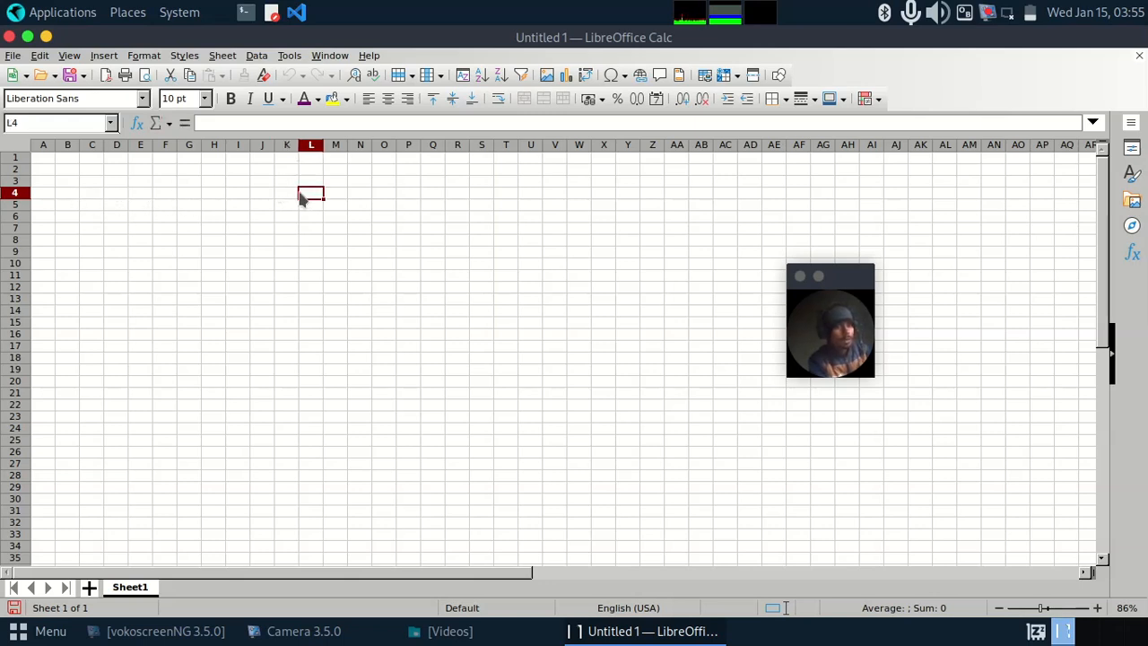
left_click(279, 198)
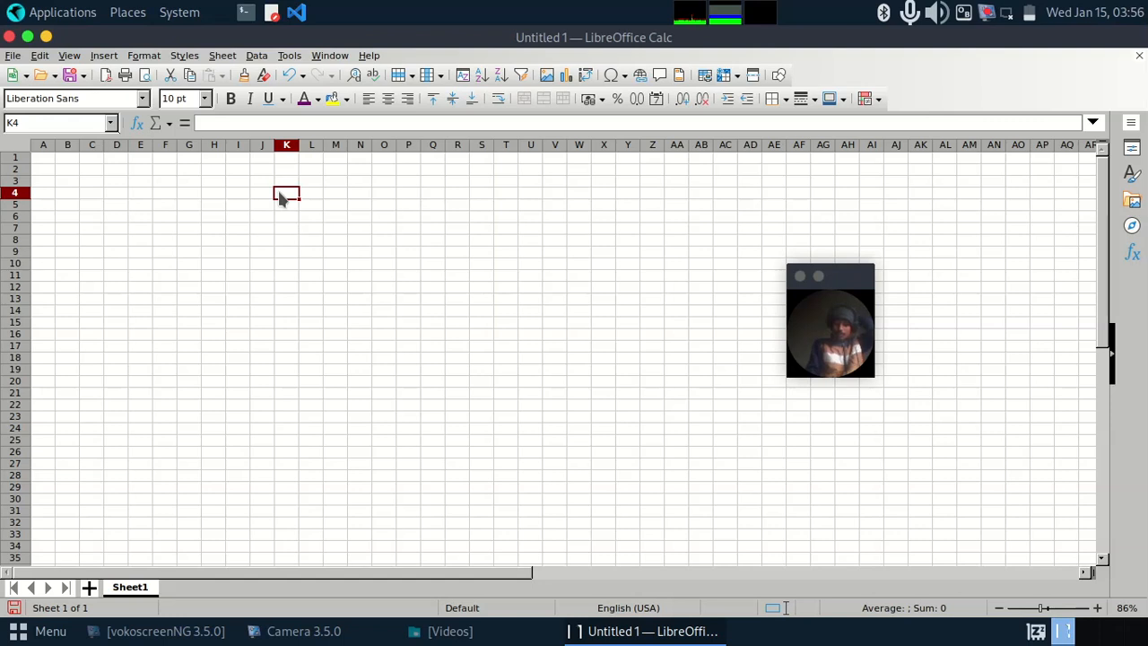
Step: Select the cell range F3:W23, then reduce the selection to the single cell F6
left_click_drag(170, 182, 590, 420)
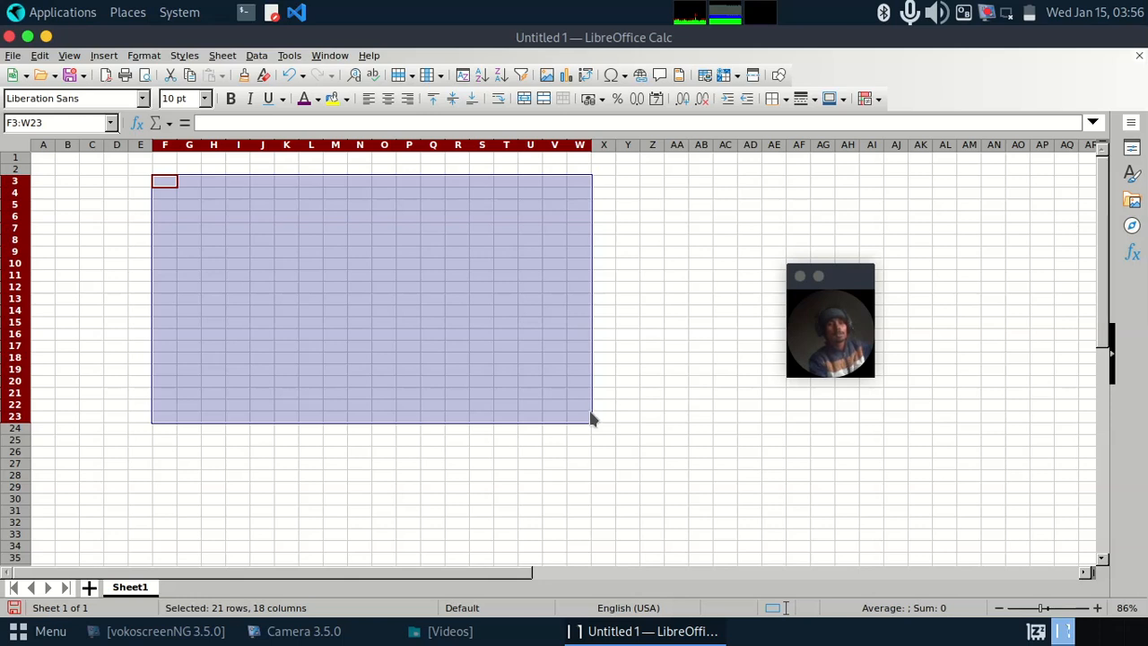
left_click_drag(849, 276, 891, 276)
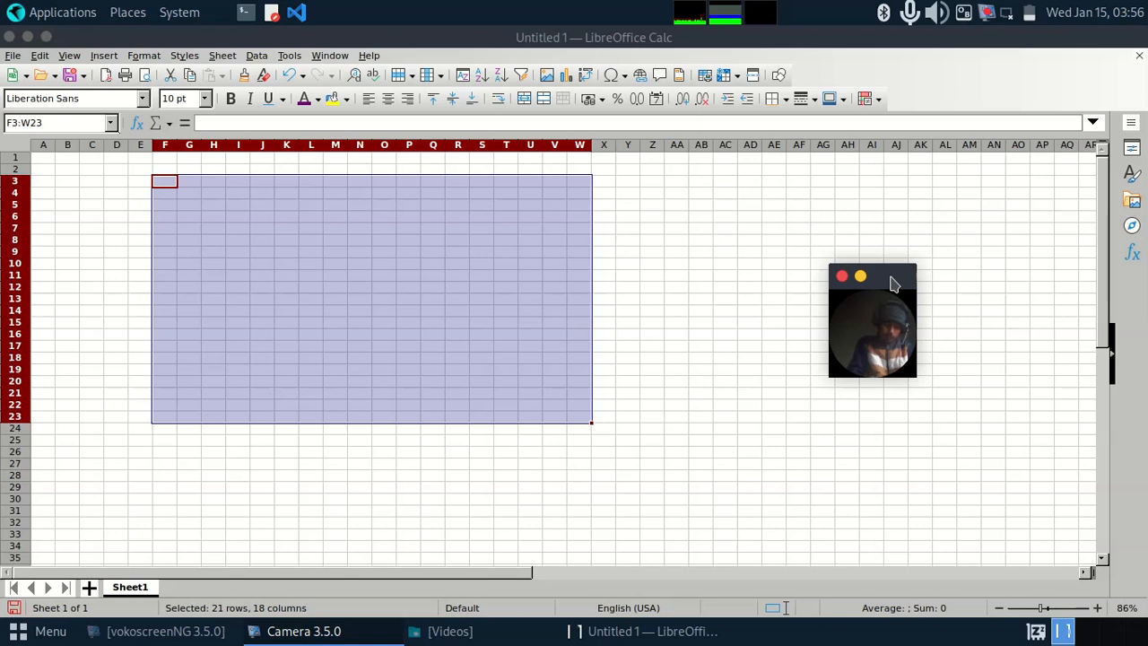
left_click(370, 265)
left_click(213, 220)
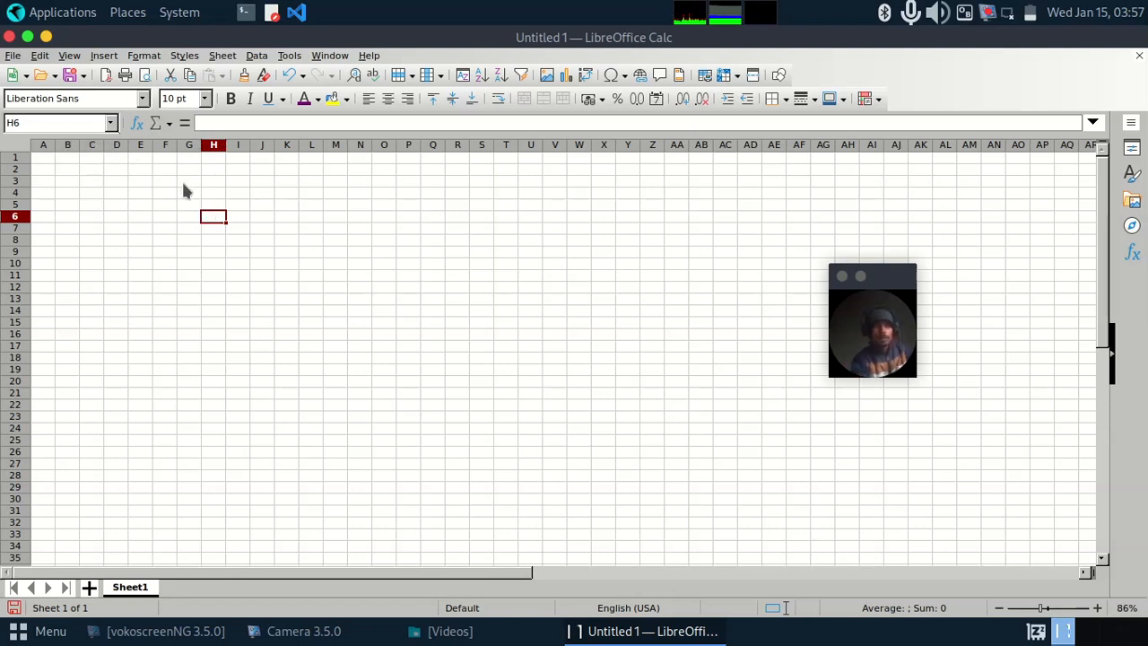
left_click_drag(885, 285, 936, 258)
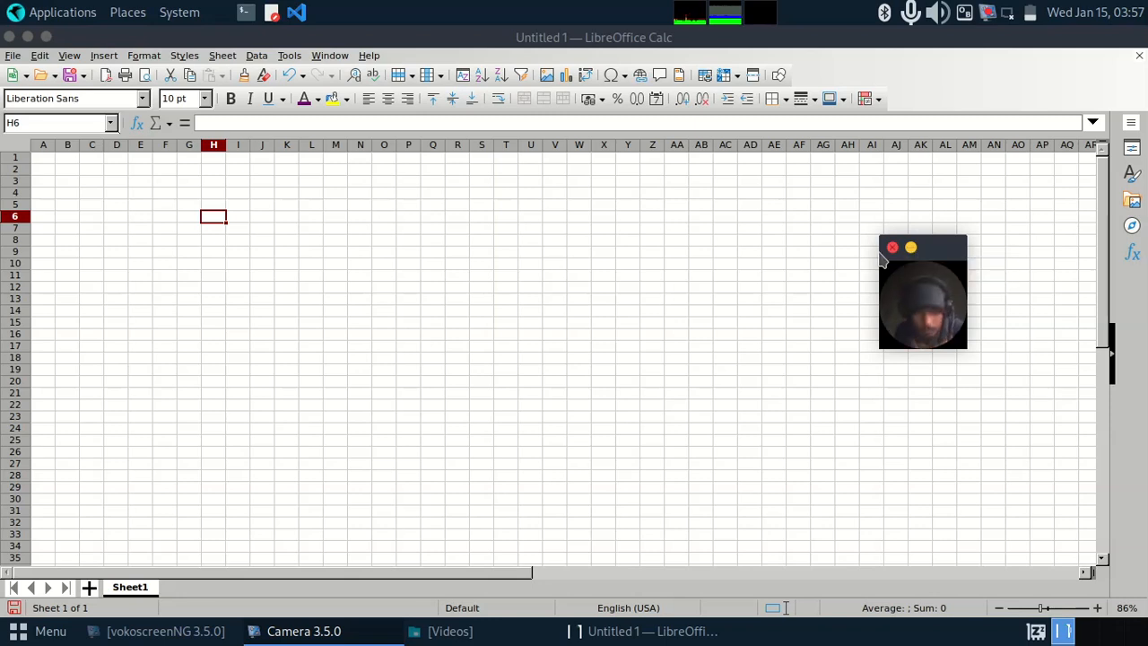
left_click(176, 230)
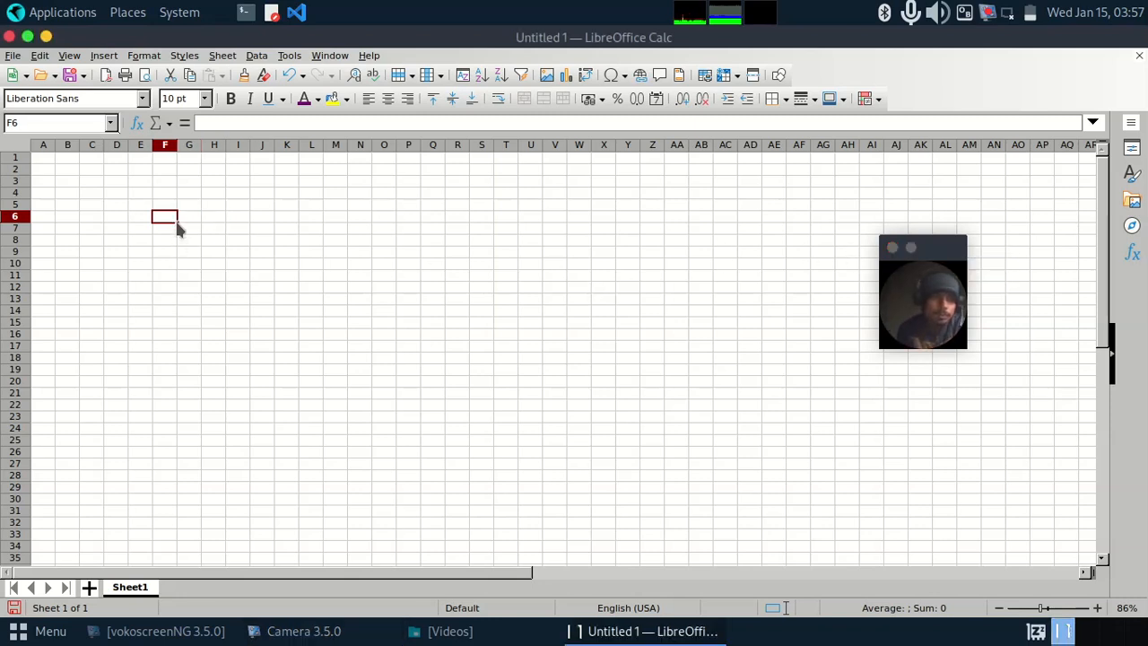
Step: Select the whole sheet and widen all its columns to about twice their width, ending on cell B2
left_click(167, 219)
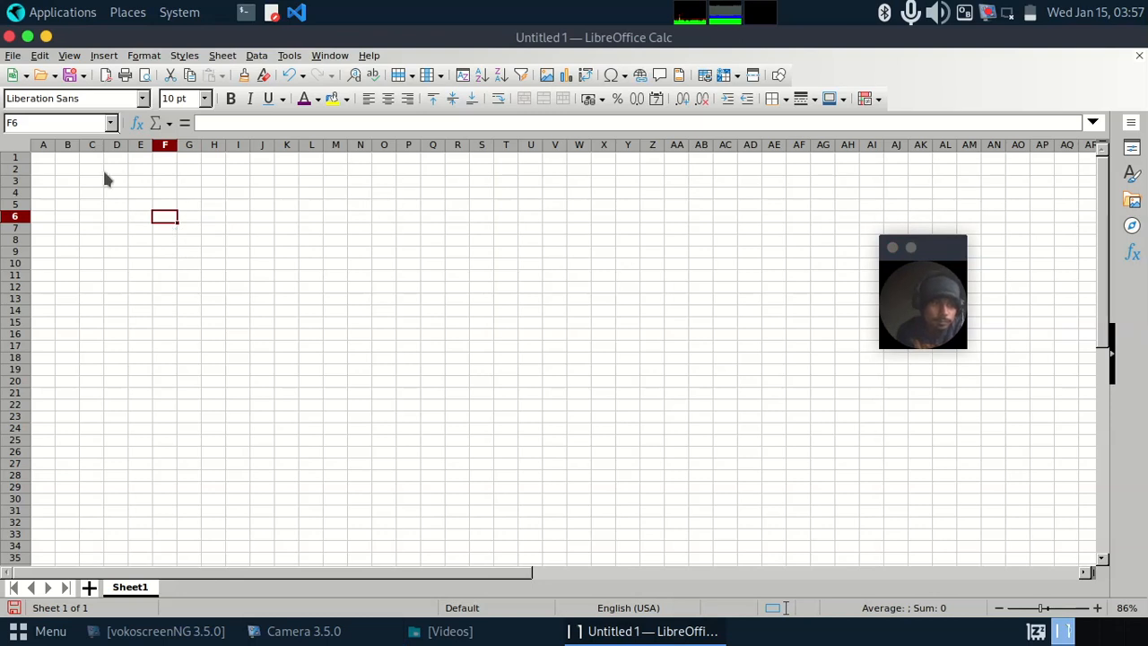
left_click(14, 147)
left_click_drag(55, 144, 88, 145)
left_click(103, 173)
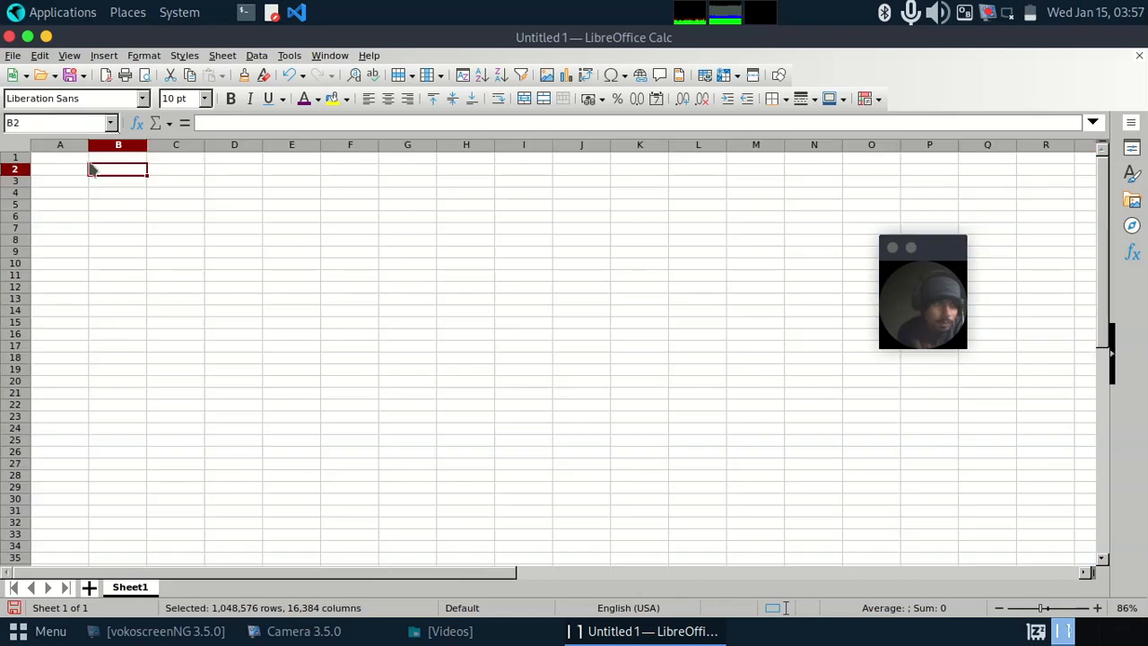
Step: Select every cell of the sheet, then reduce the selection to the single cell A1
left_click(17, 147)
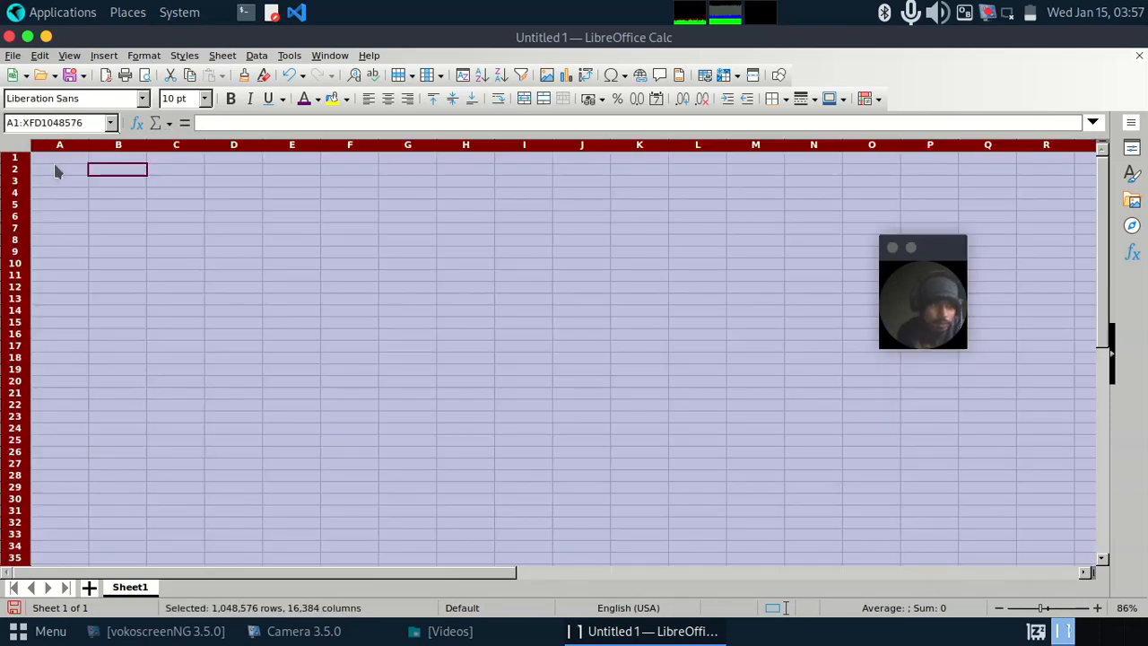
left_click(66, 169)
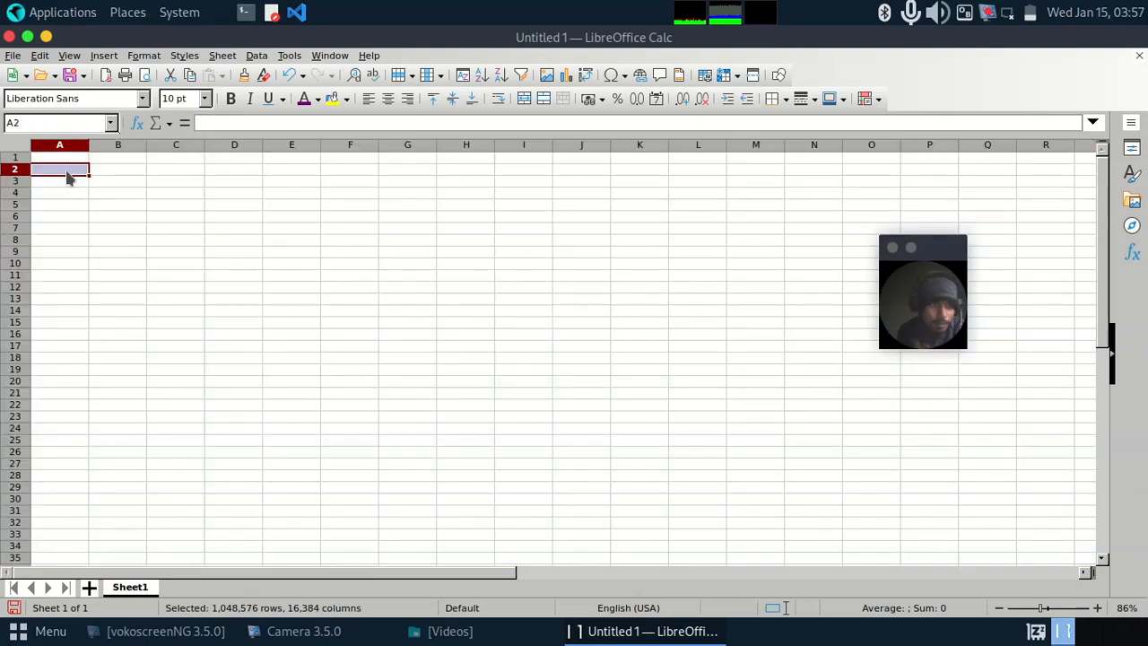
key("Up")
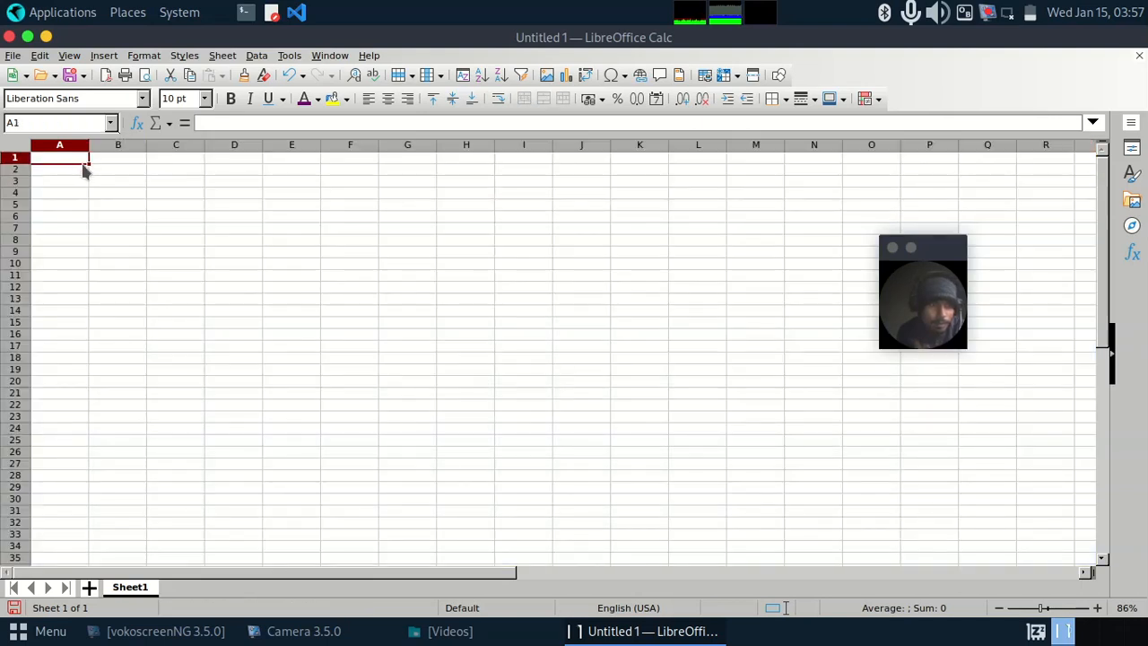
Step: Enter the numbers 15 in B2, 56 in B4, 65 in B6 and 565 in B7
double_click(107, 173)
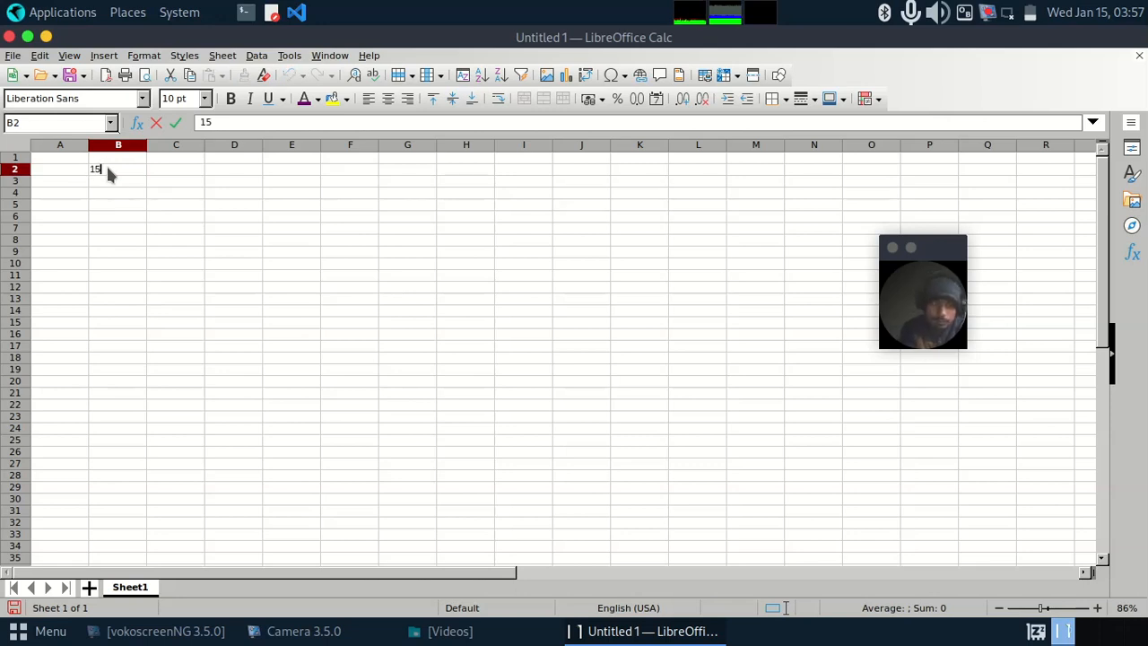
key("Return")
key("Return")
type("56")
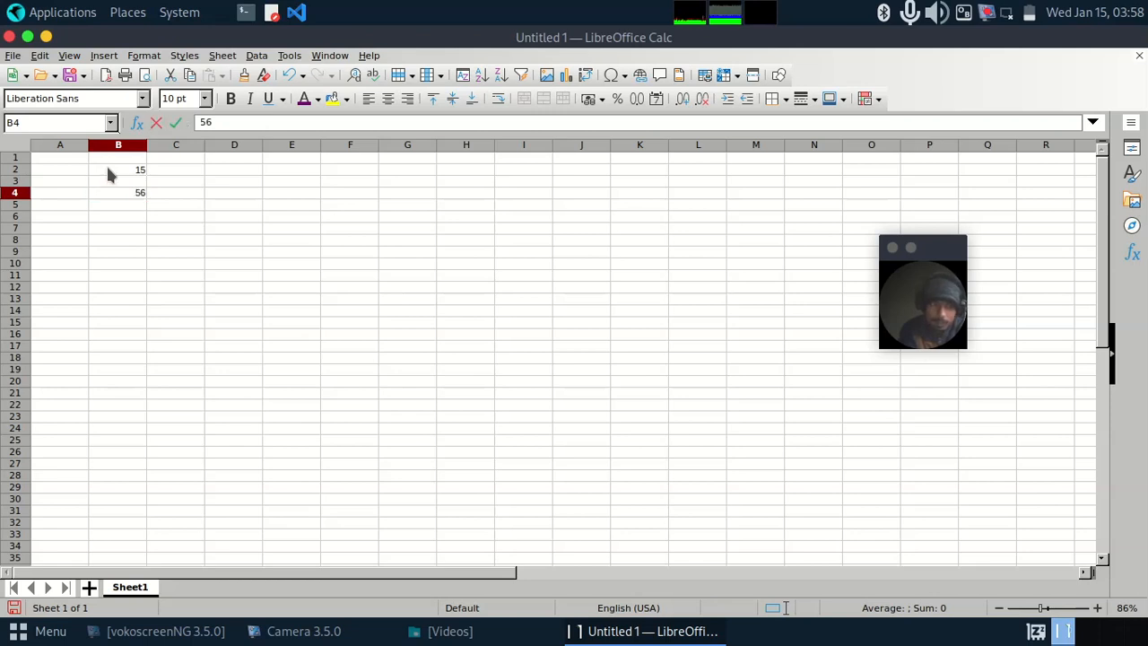
key("Return")
key("Return")
type("65")
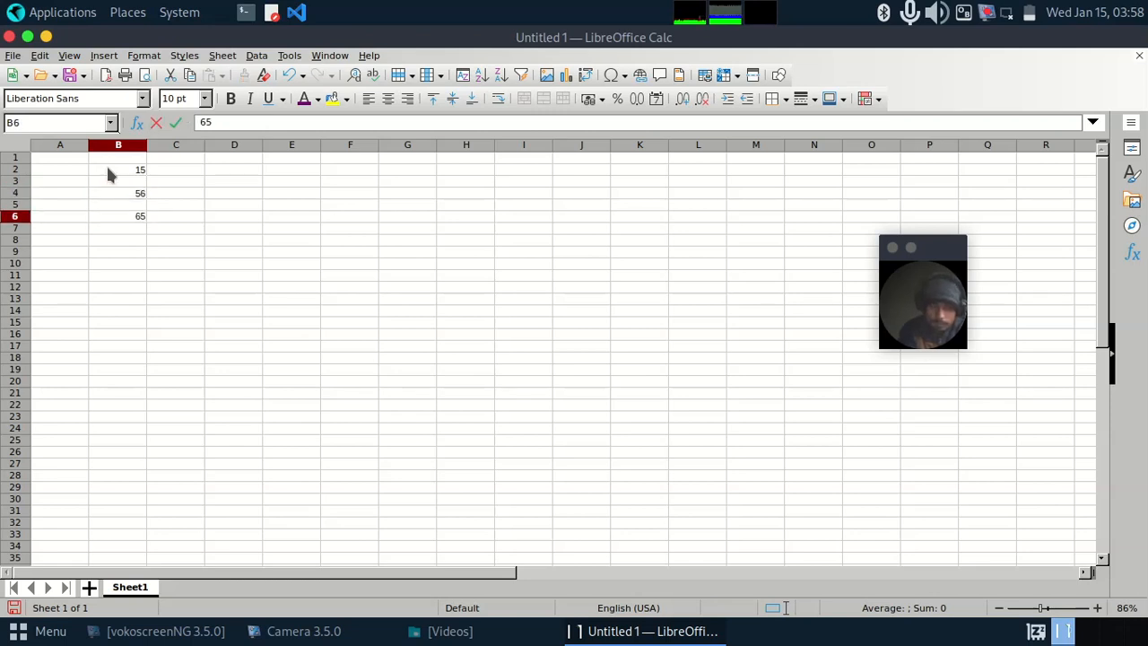
key("Return")
type("565")
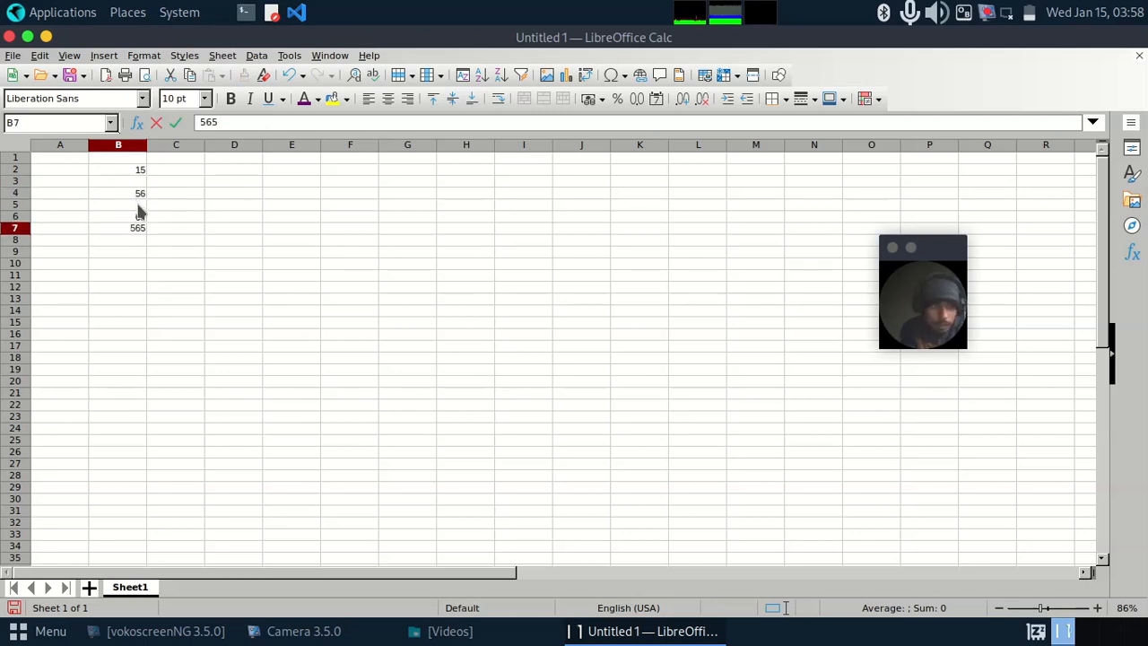
key("Return")
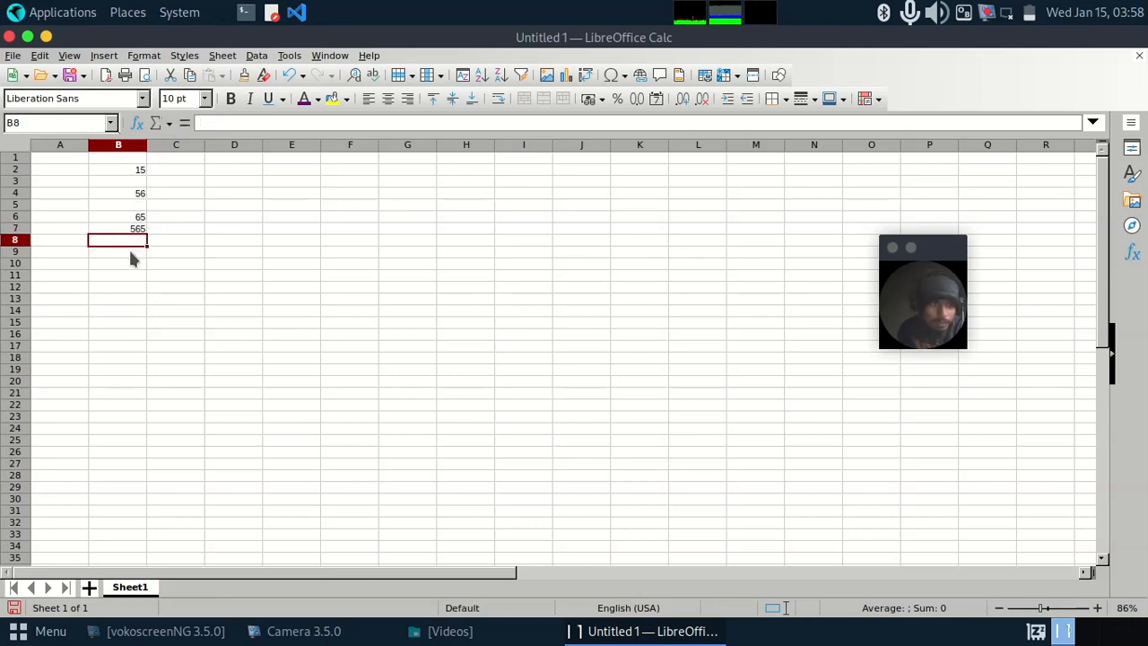
left_click(130, 255)
double_click(130, 255)
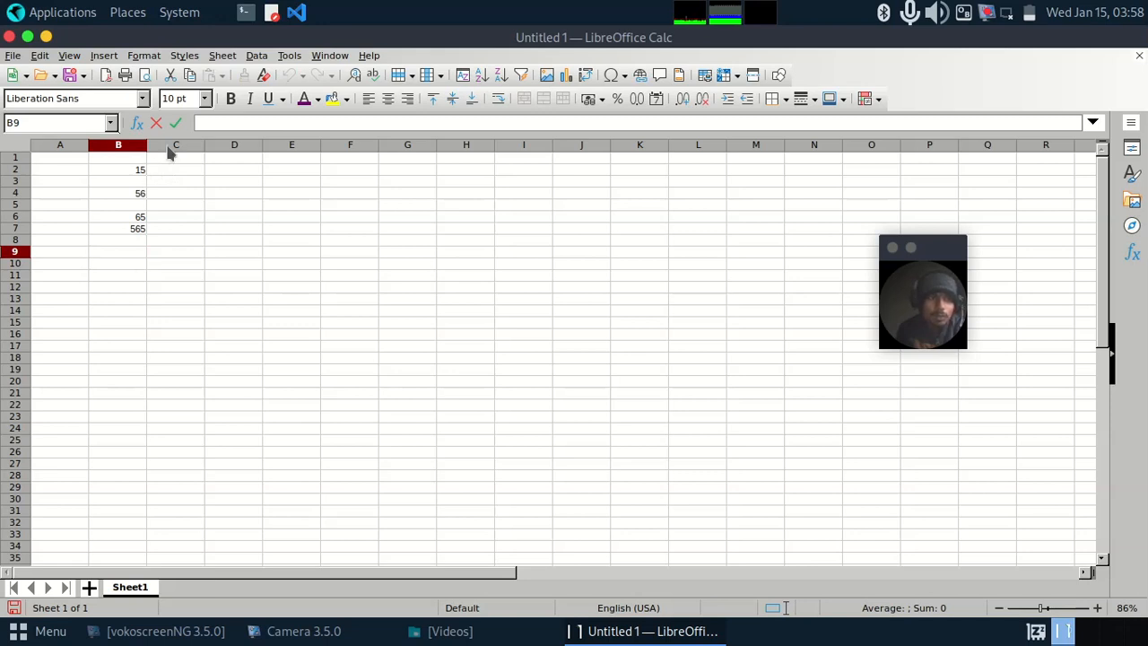
left_click(137, 124)
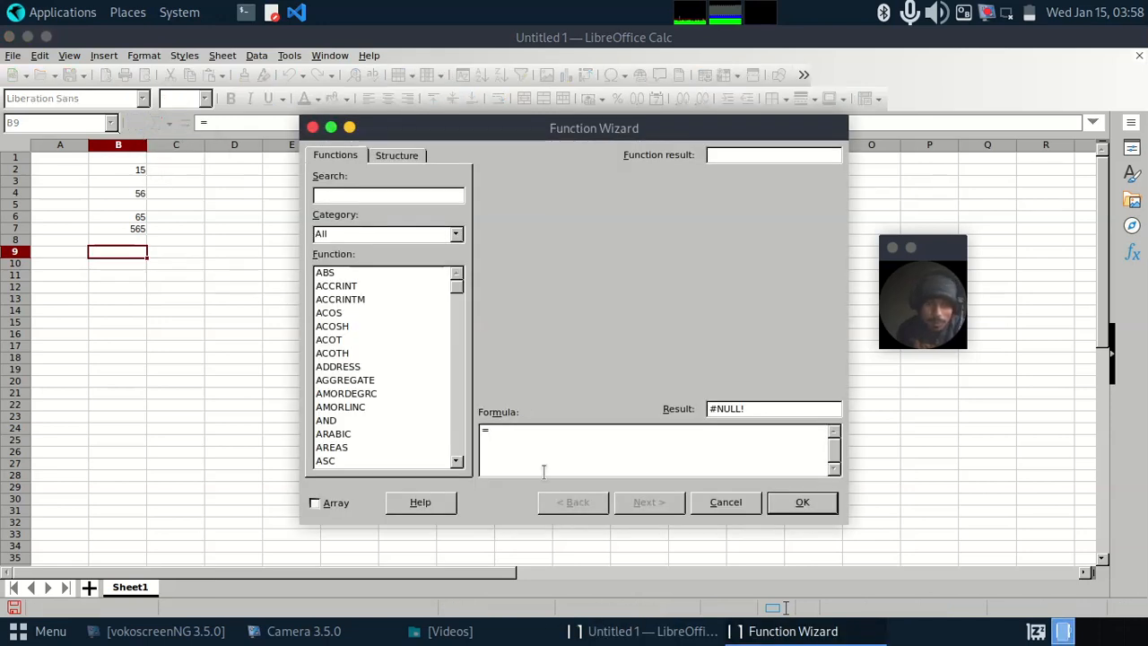
left_click(728, 504)
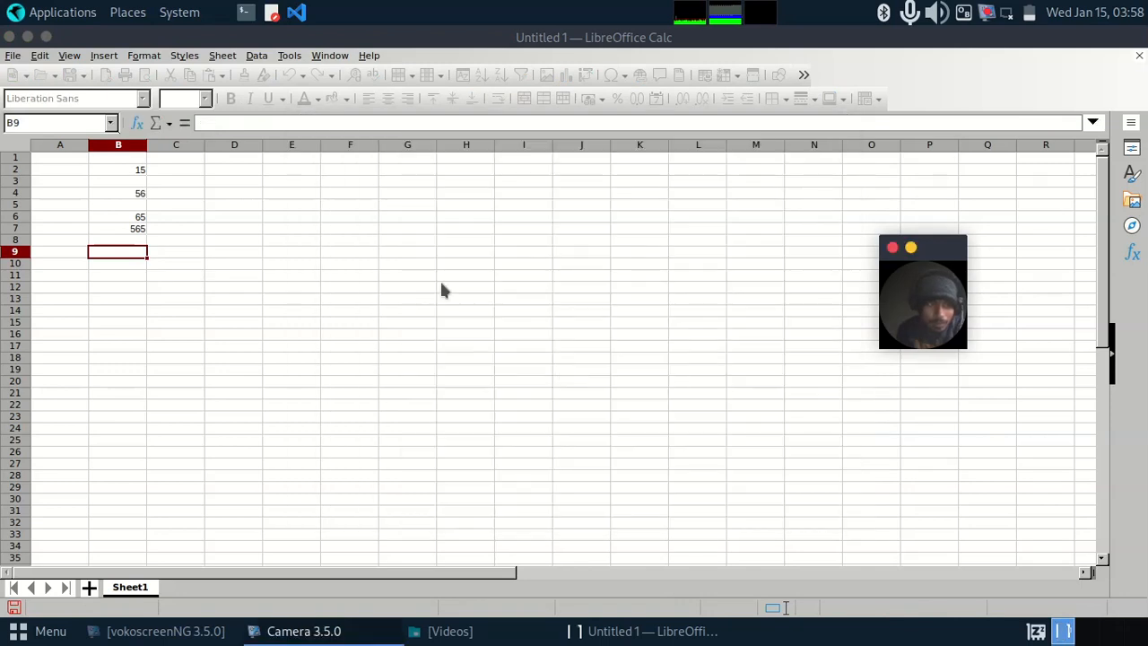
left_click(443, 287)
Step: Insert a Sum formula in cell B9 and extend its range to B2:B8
left_click(125, 254)
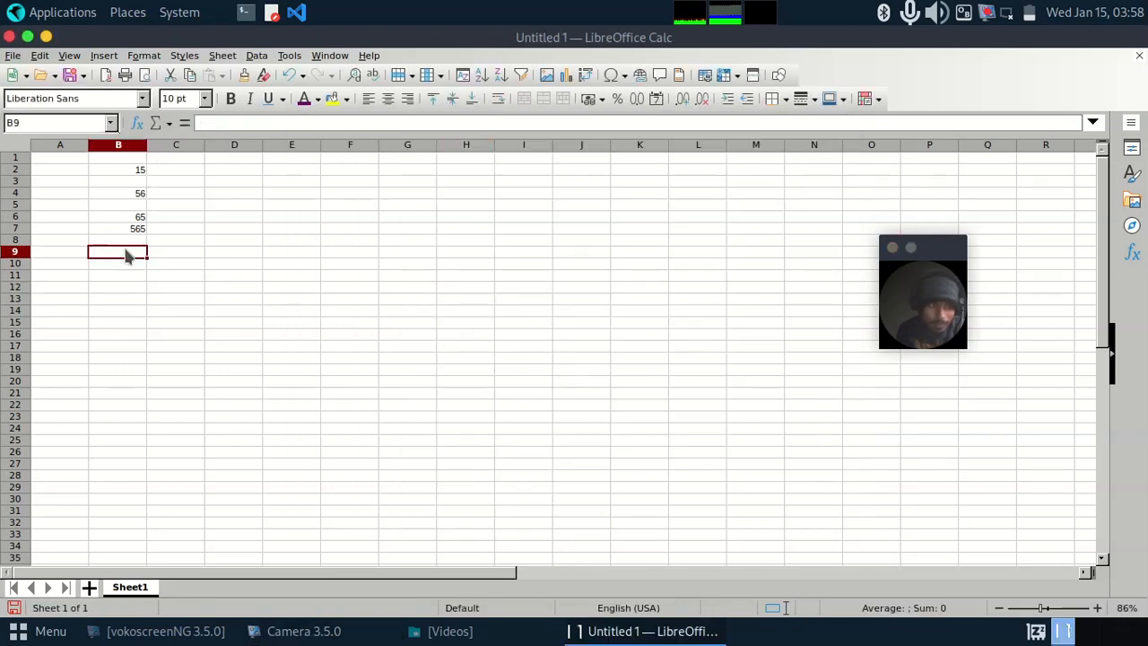
left_click(167, 125)
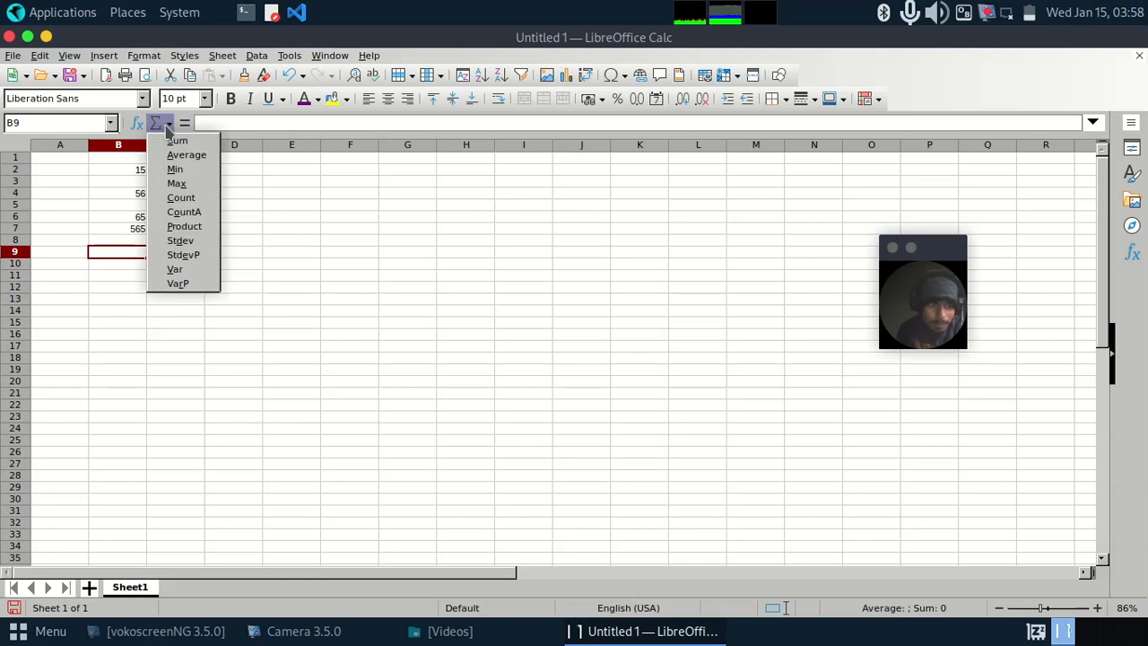
left_click(176, 142)
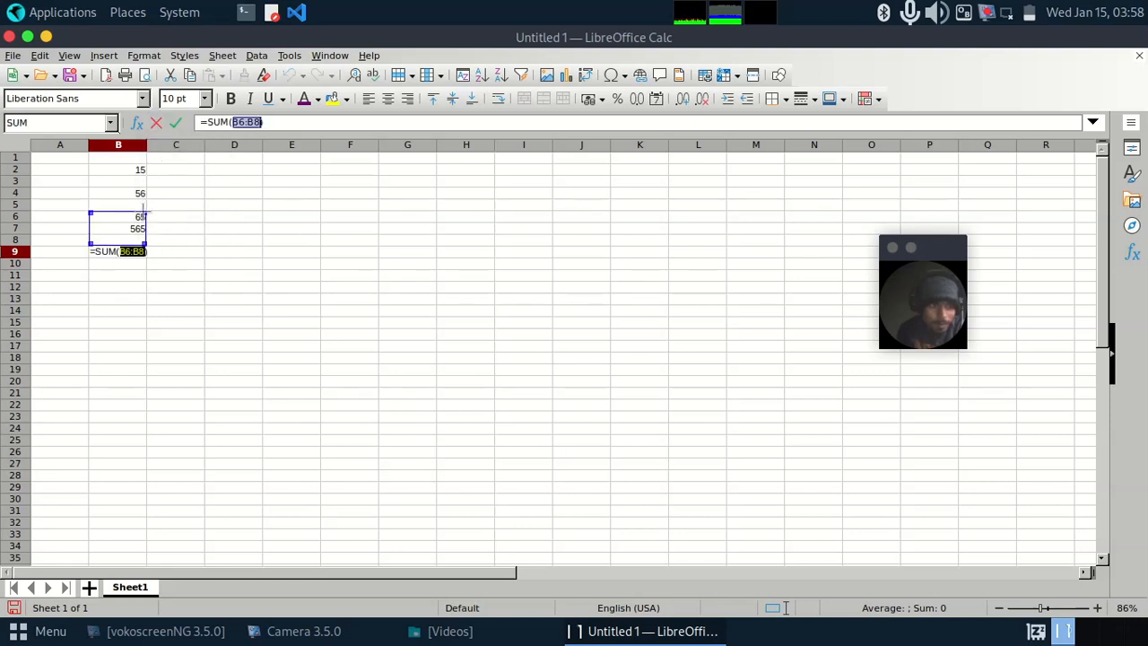
left_click_drag(144, 213, 146, 167)
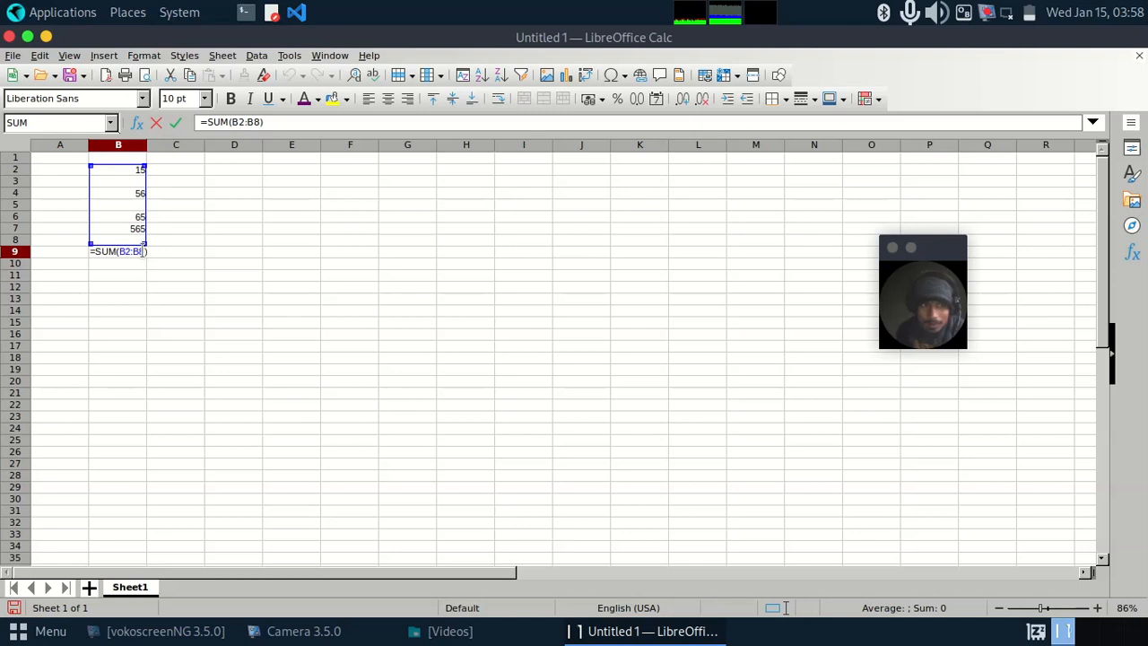
key("Return")
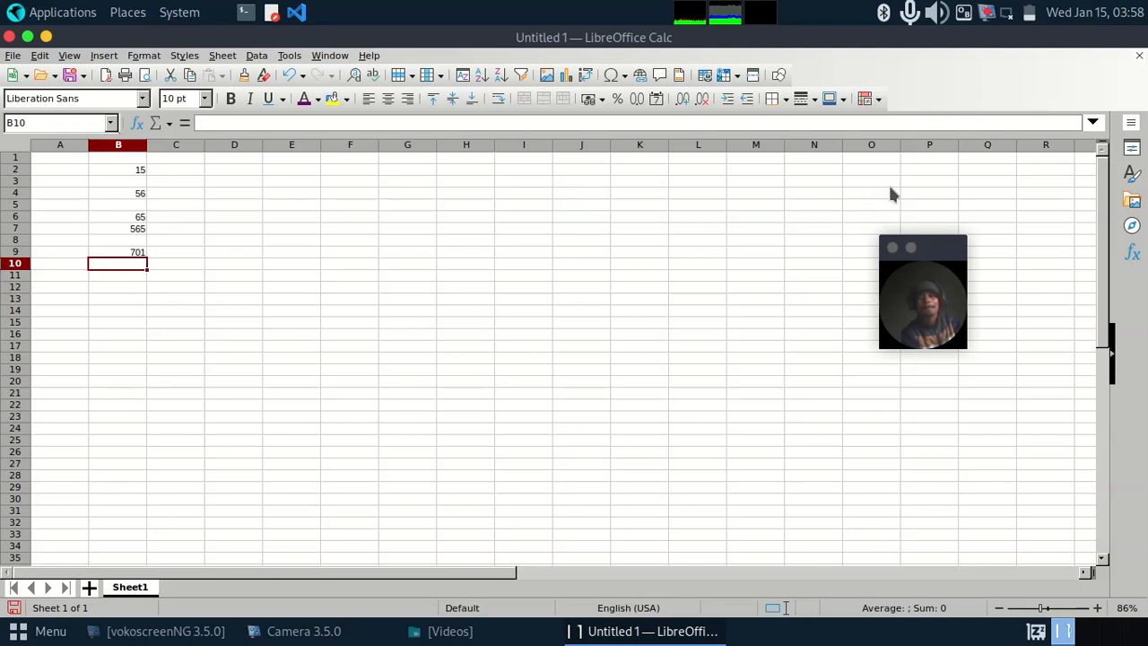
left_click_drag(924, 247, 934, 242)
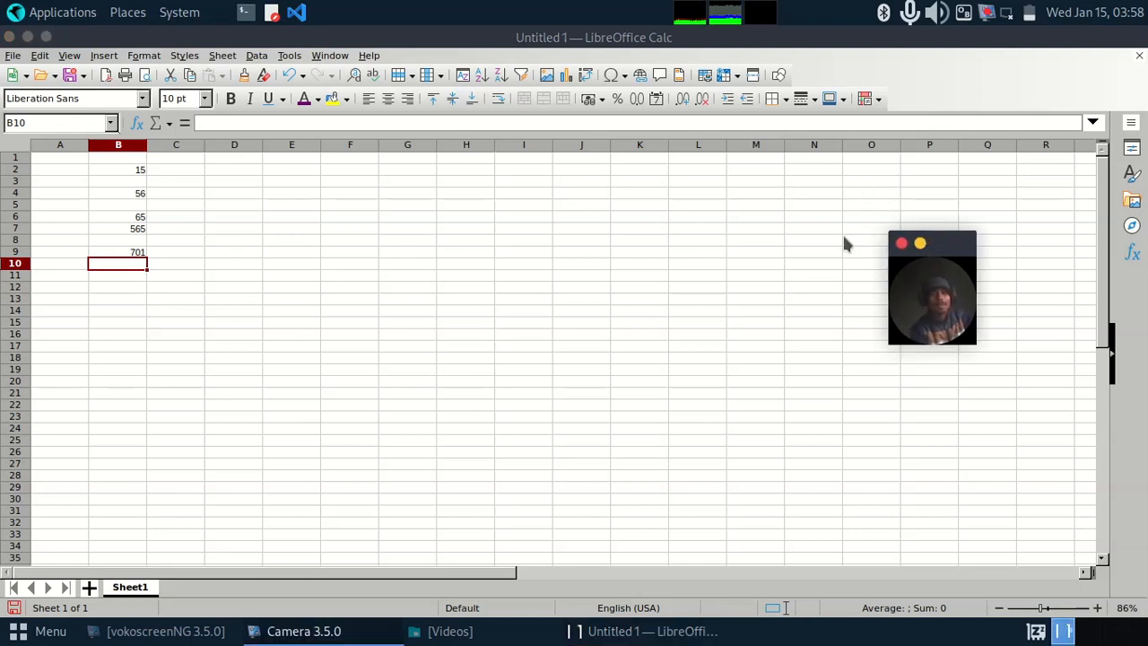
double_click(298, 299)
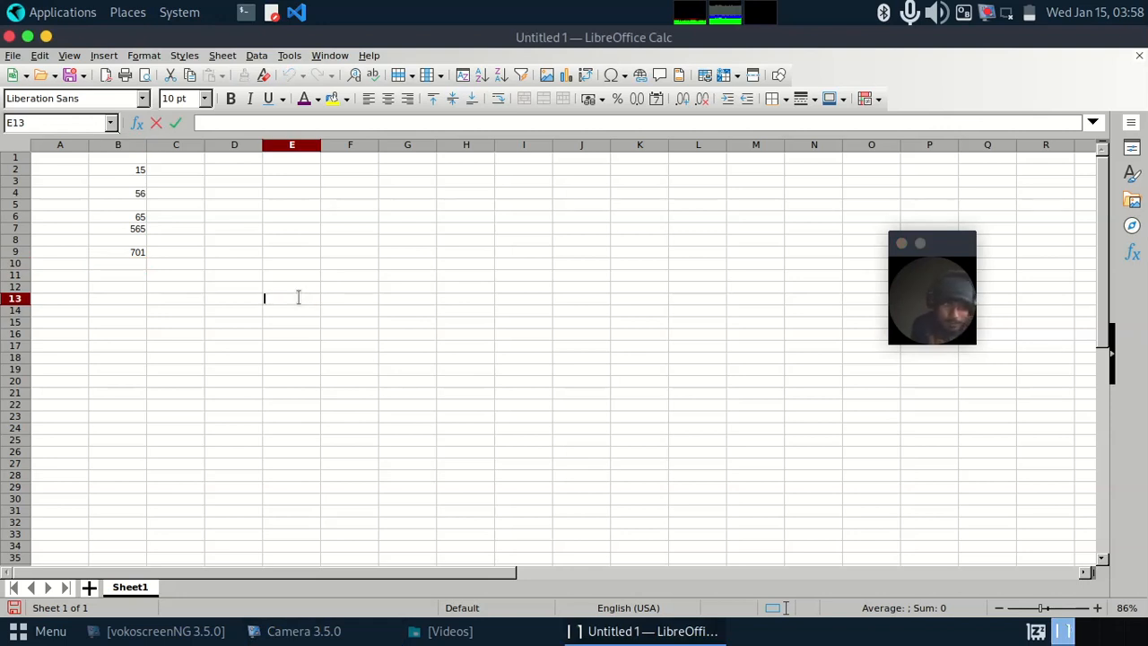
Step: Insert a Sum formula in cell B13 and extend its range to B2:B9
left_click(129, 301)
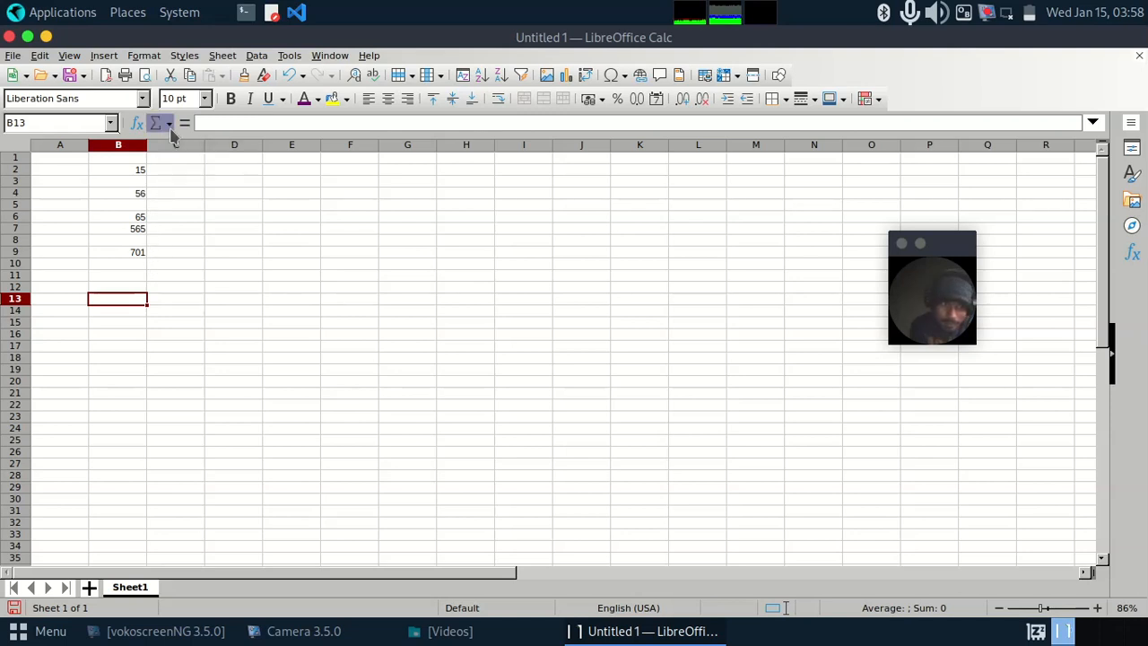
left_click(170, 125)
left_click(170, 144)
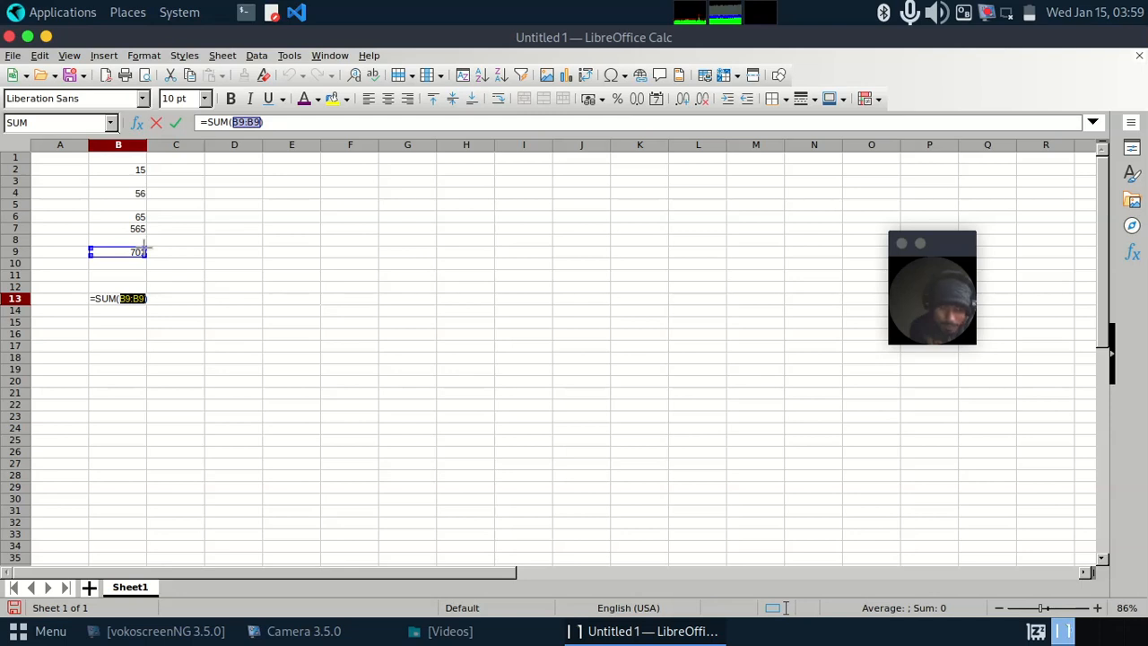
left_click_drag(144, 248, 146, 169)
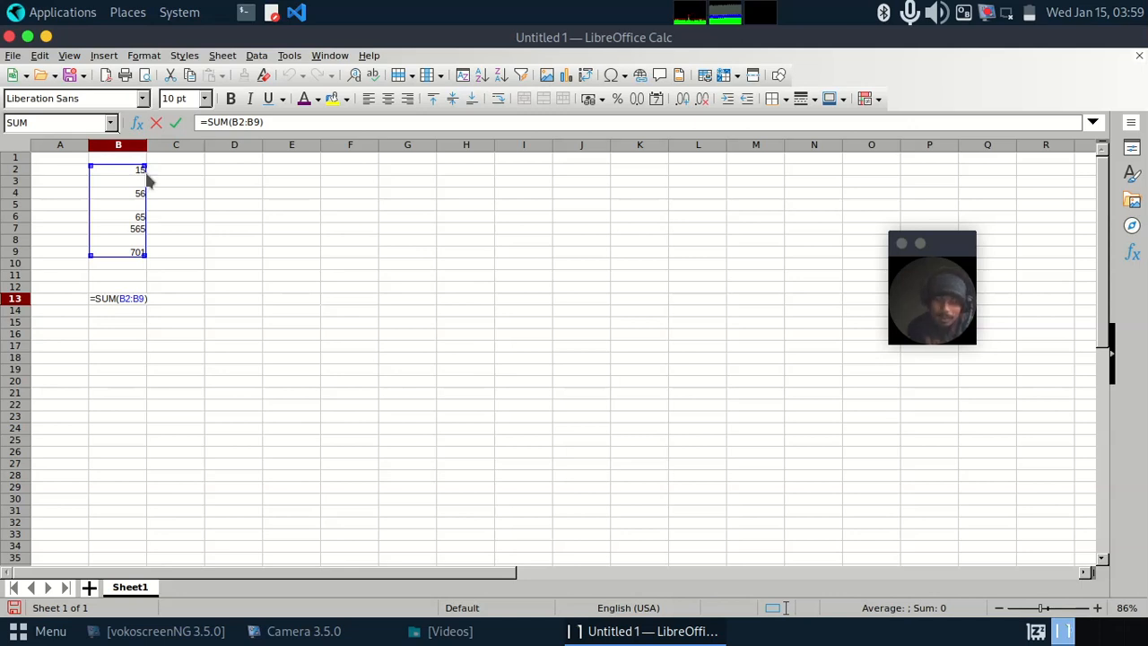
key("Return")
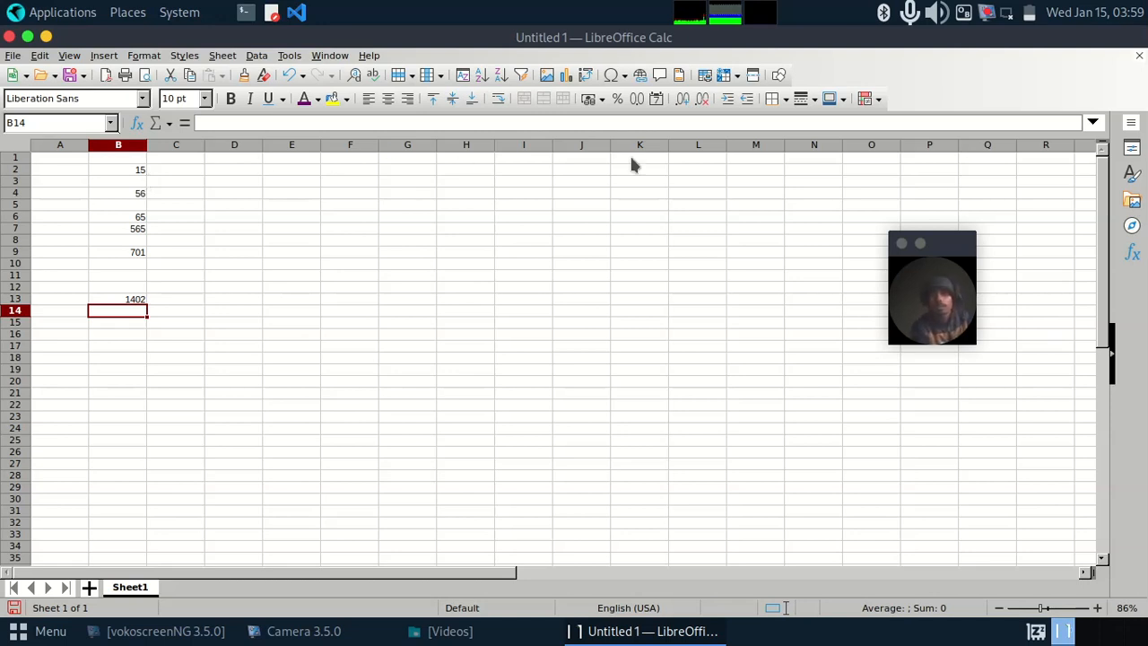
left_click_drag(945, 251, 1033, 208)
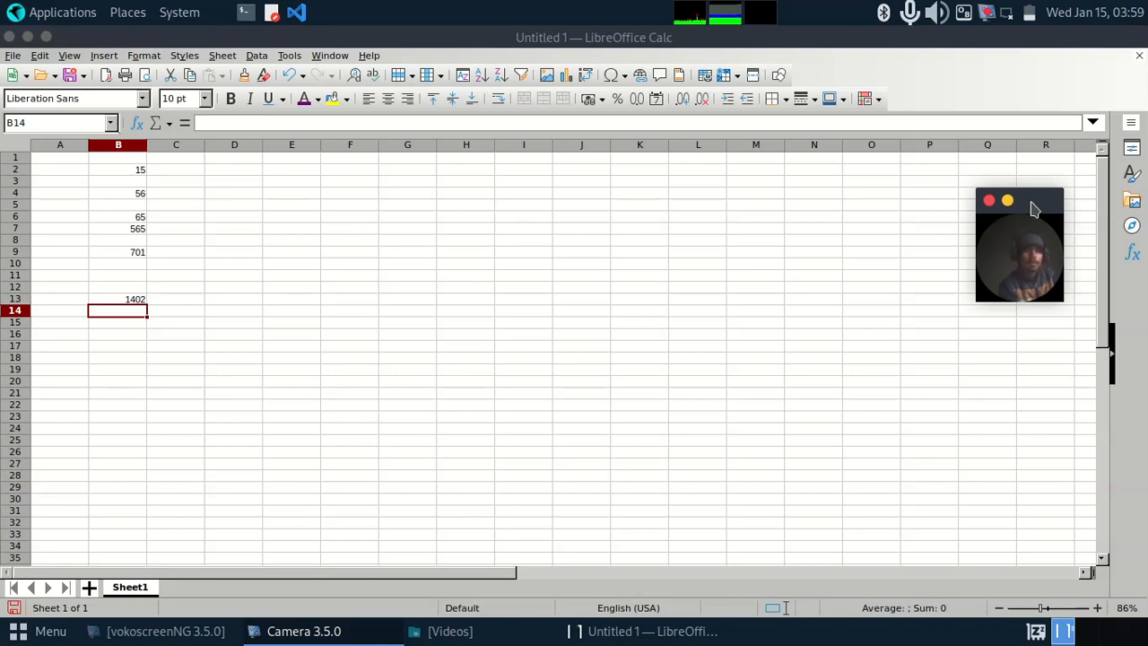
double_click(139, 168)
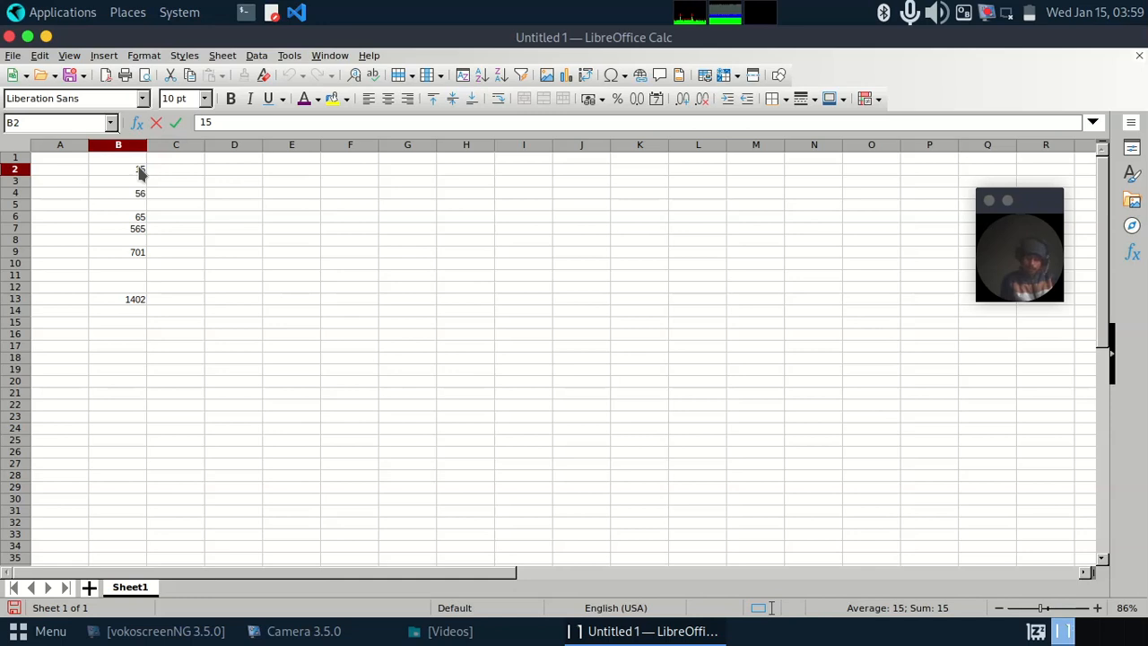
Step: Enter the text "dsyfdasdfjf" in cell C6 and set its font to DejaVu Math TeX Gyre
left_click(184, 221)
type("dsyfdasdfjf")
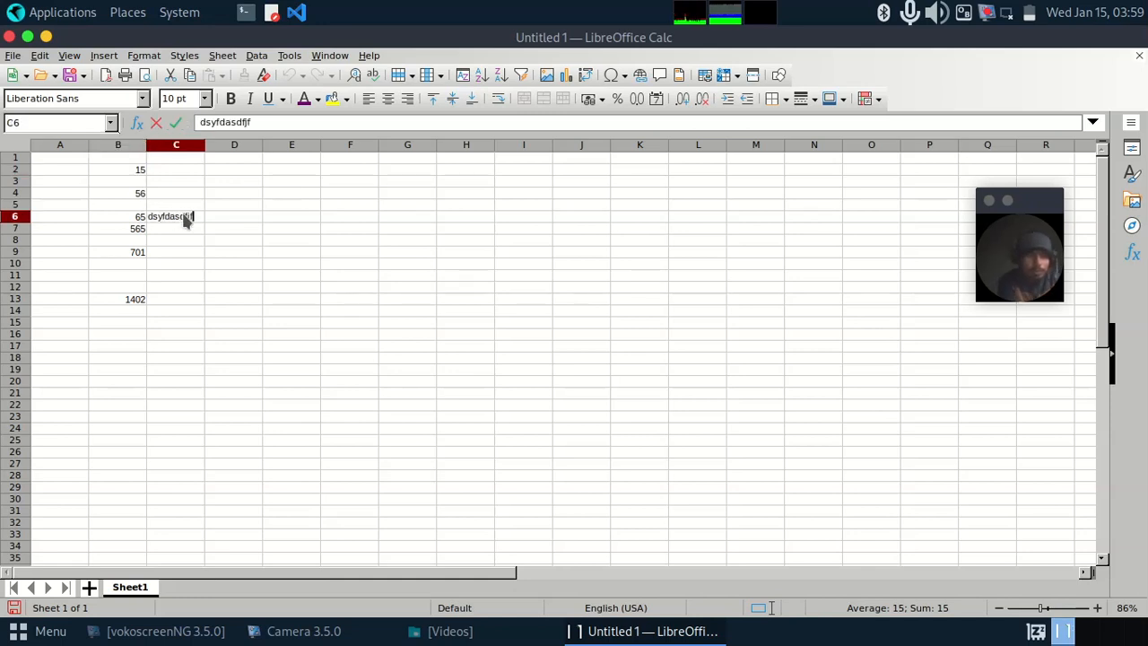
double_click(184, 220)
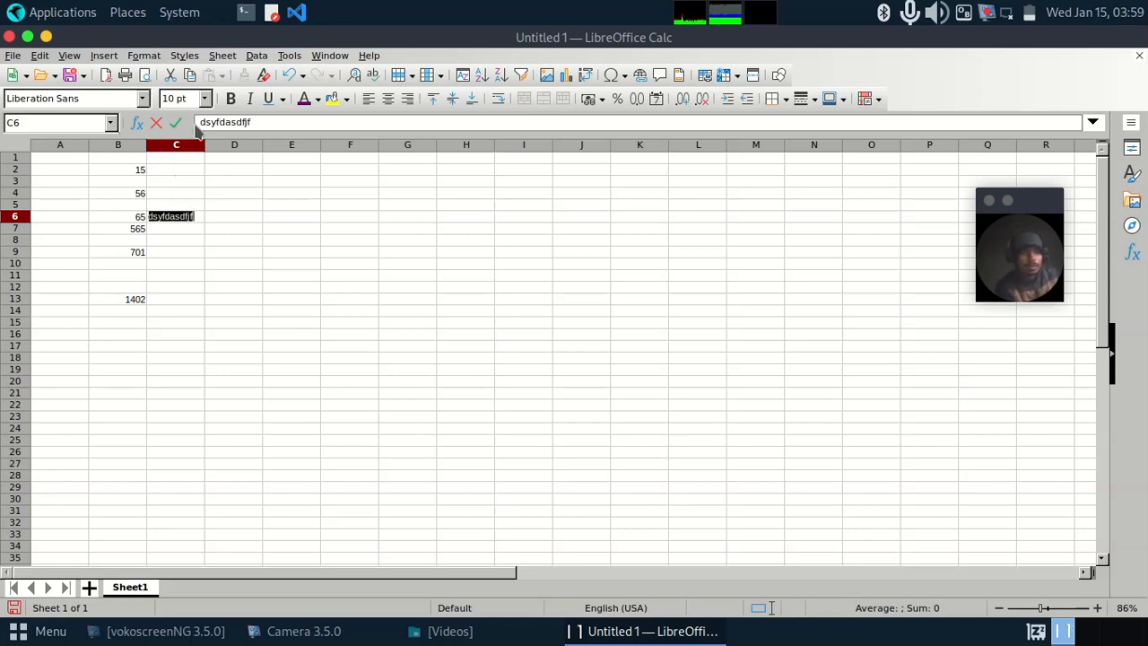
left_click(143, 100)
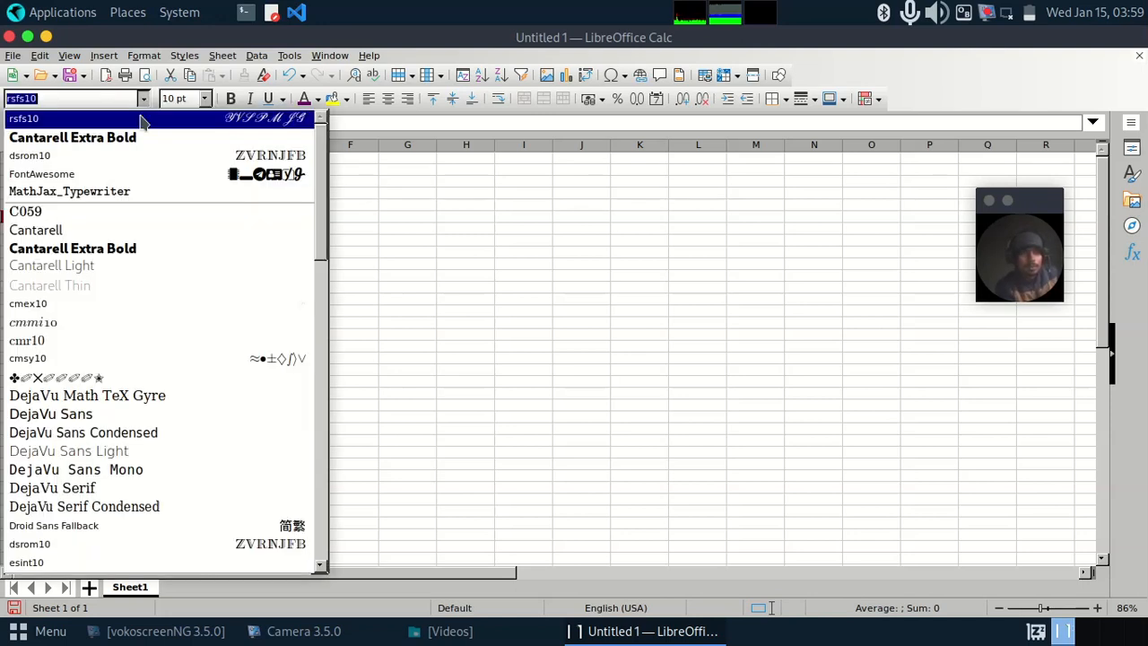
left_click(93, 398)
left_click(274, 244)
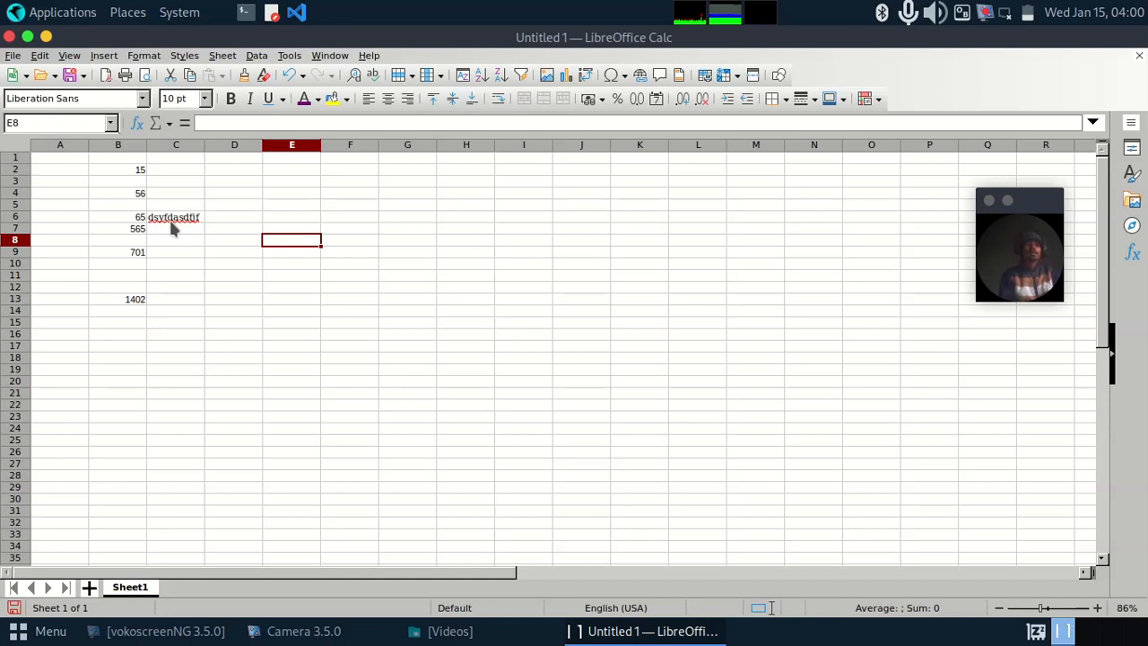
Step: Set the font size of the text in cell C6 to 13 pt and reselect the cell
double_click(175, 219)
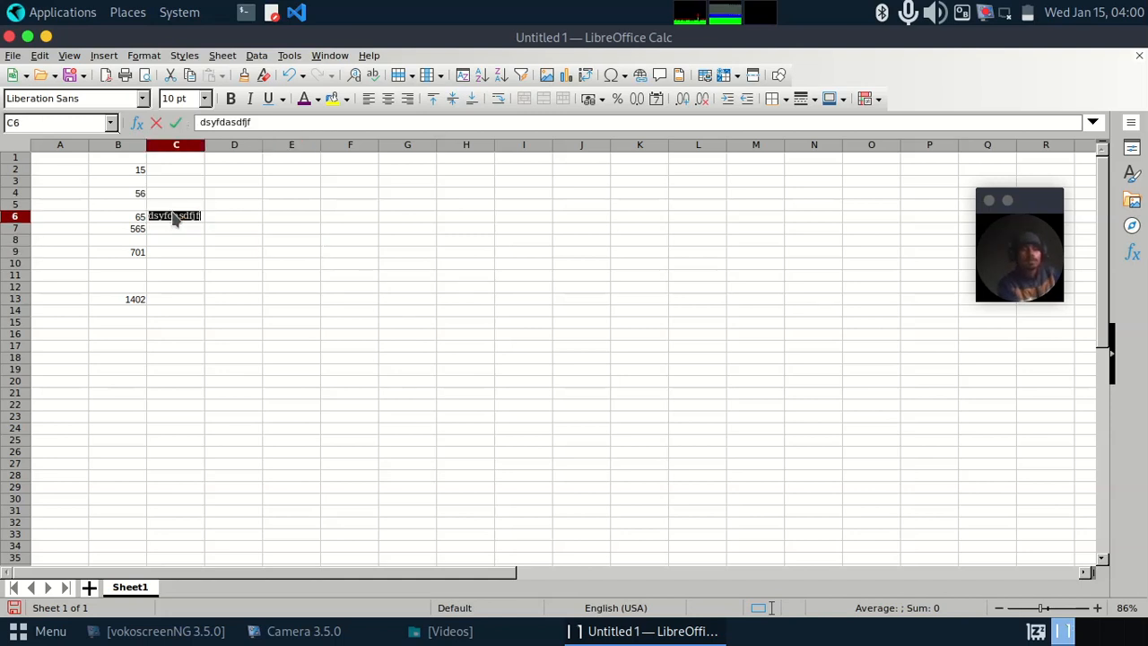
left_click(203, 100)
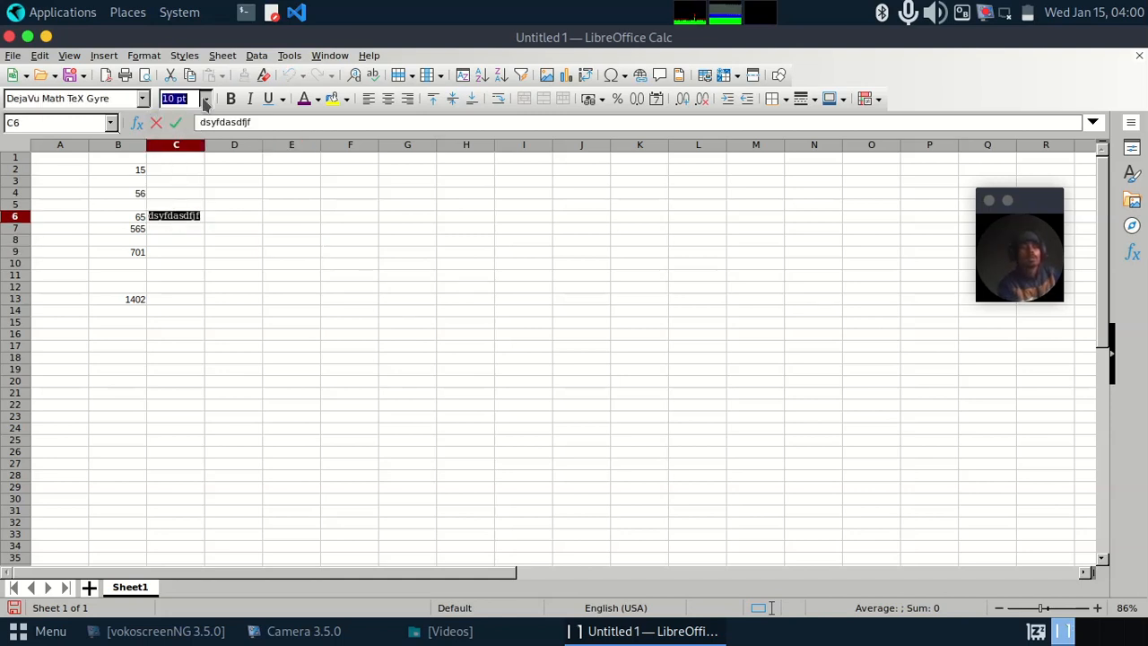
left_click(205, 101)
left_click(190, 211)
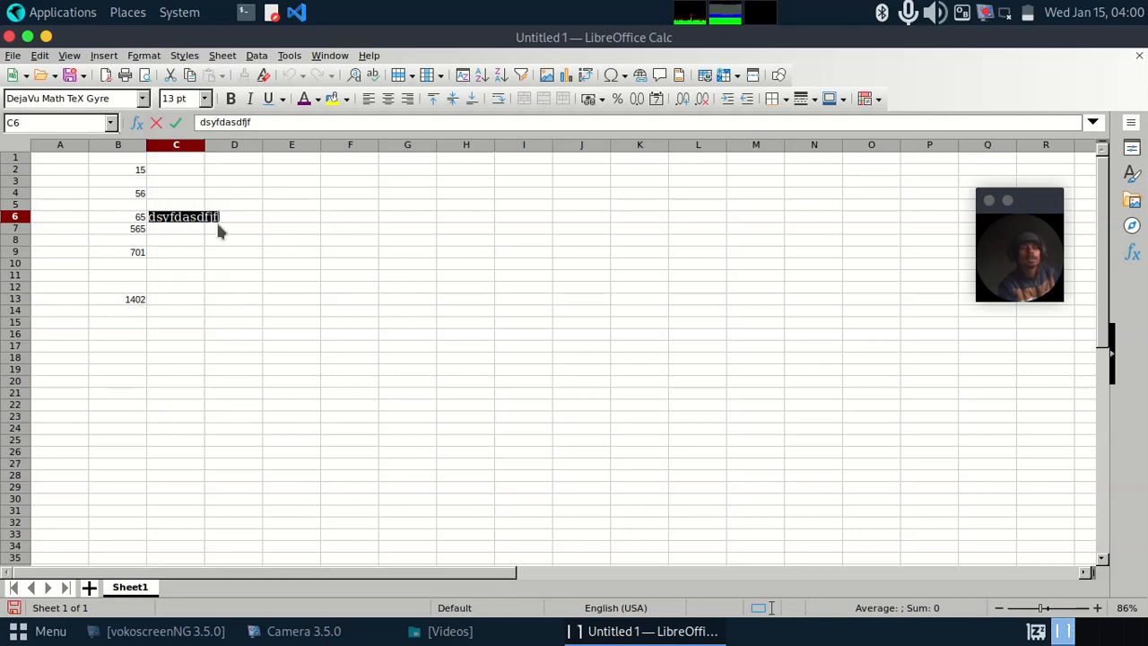
left_click(220, 230)
left_click(197, 222)
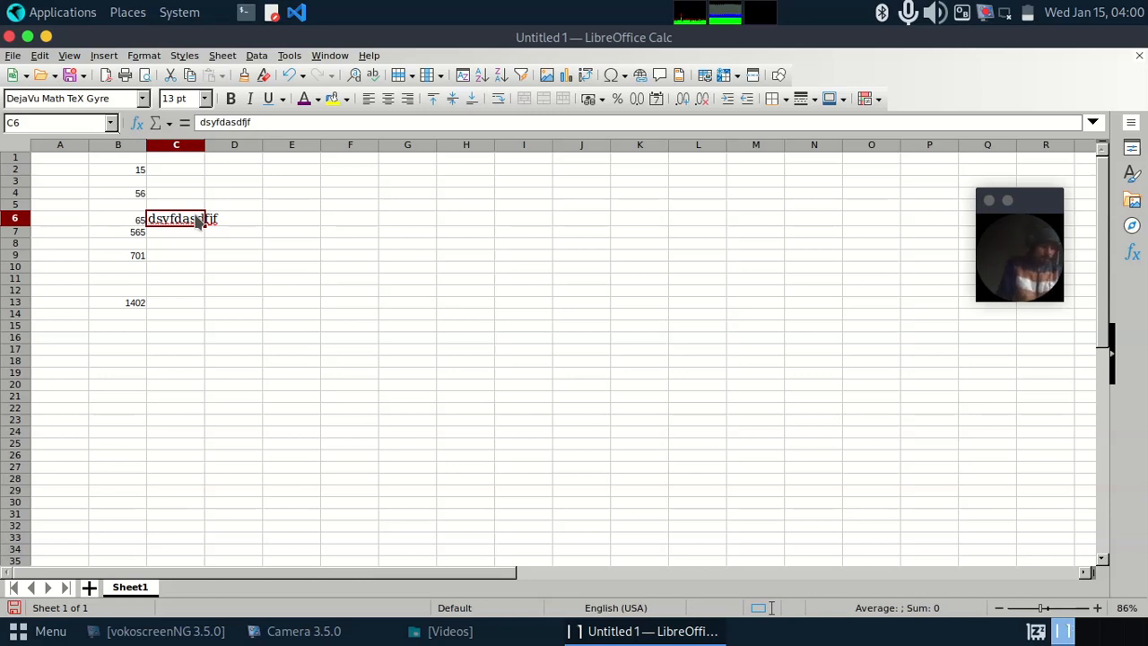
Step: Make the text in cell C6 bold and italic
double_click(198, 222)
double_click(199, 222)
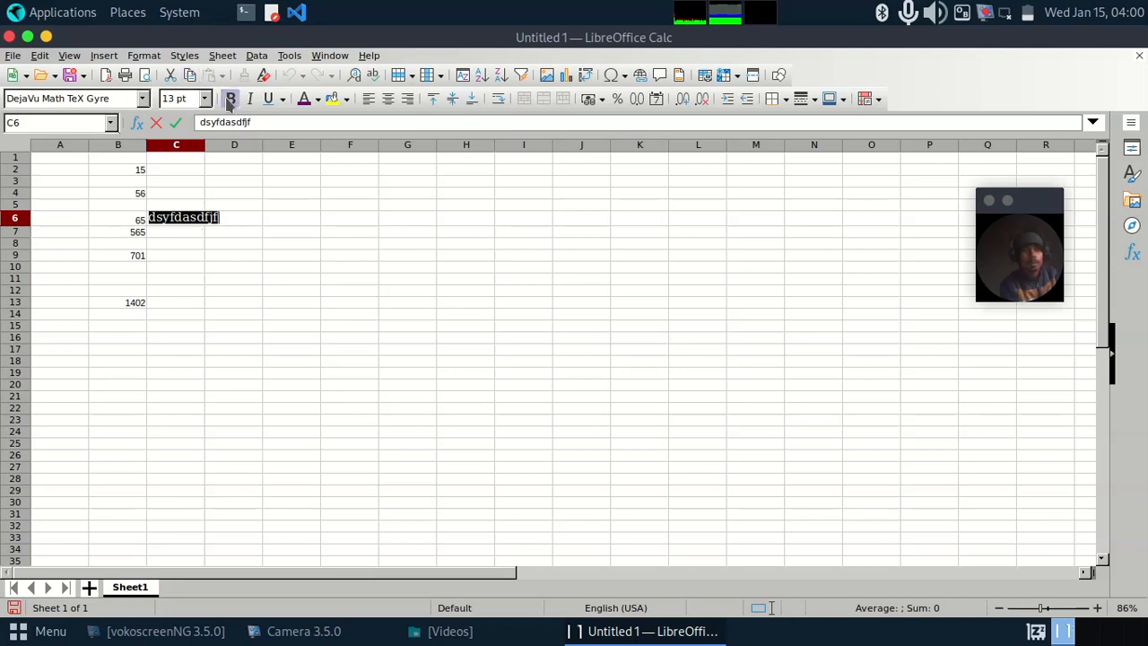
left_click(230, 100)
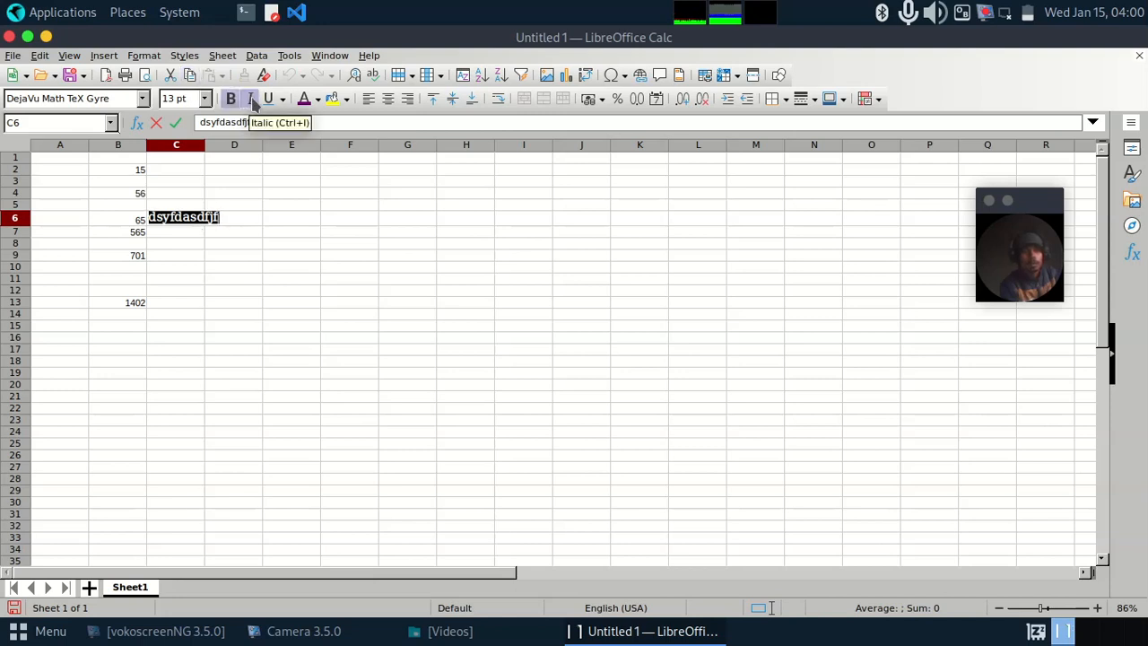
left_click(206, 264)
left_click(201, 222)
double_click(202, 223)
double_click(206, 217)
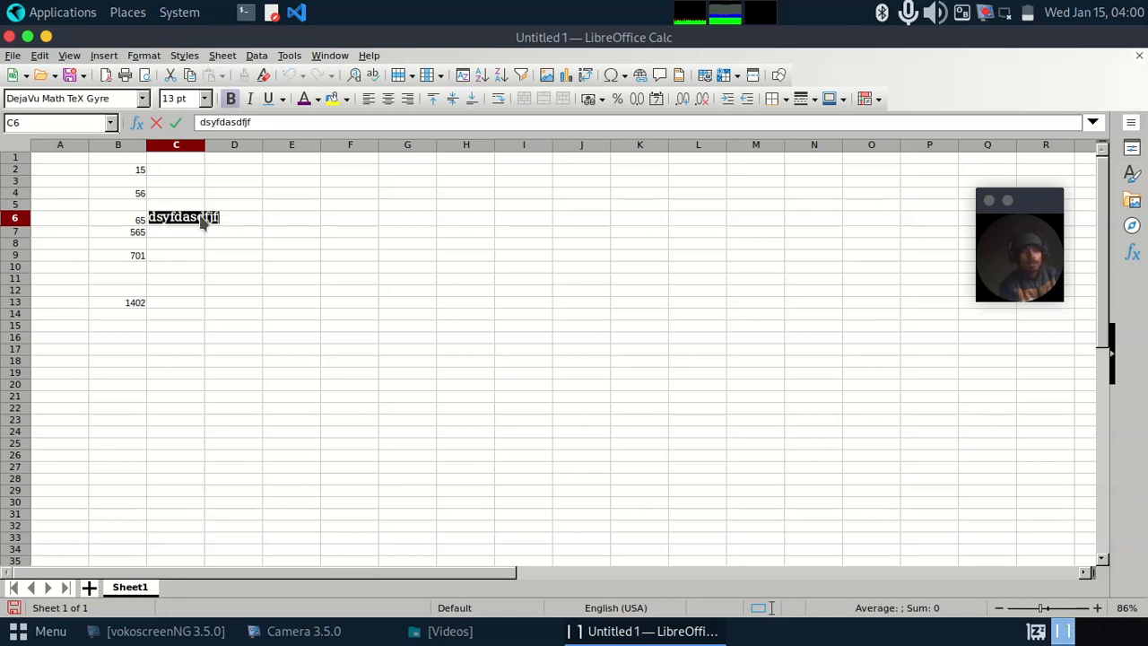
left_click(251, 99)
left_click(262, 218)
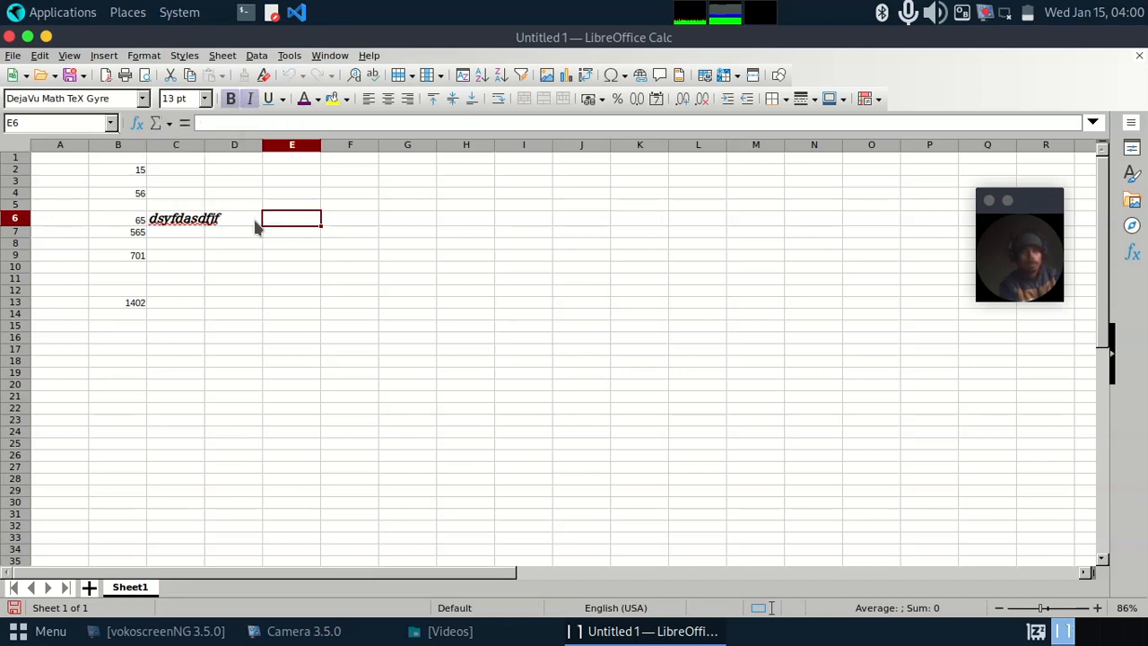
Step: Underline the text in cell C6
double_click(210, 222)
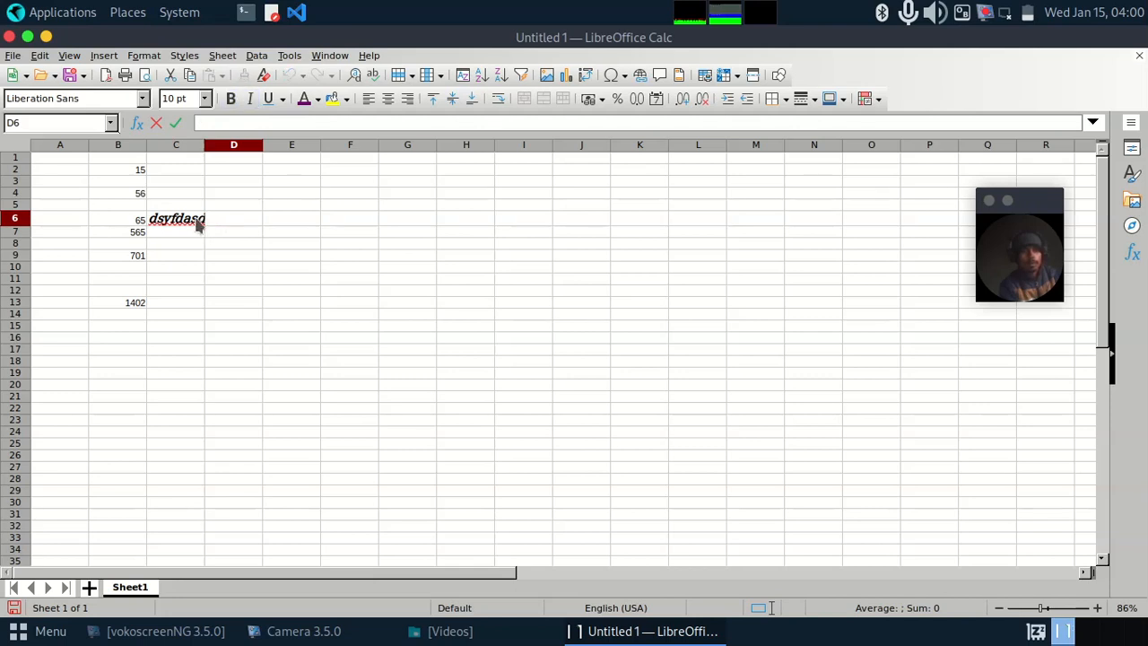
double_click(192, 222)
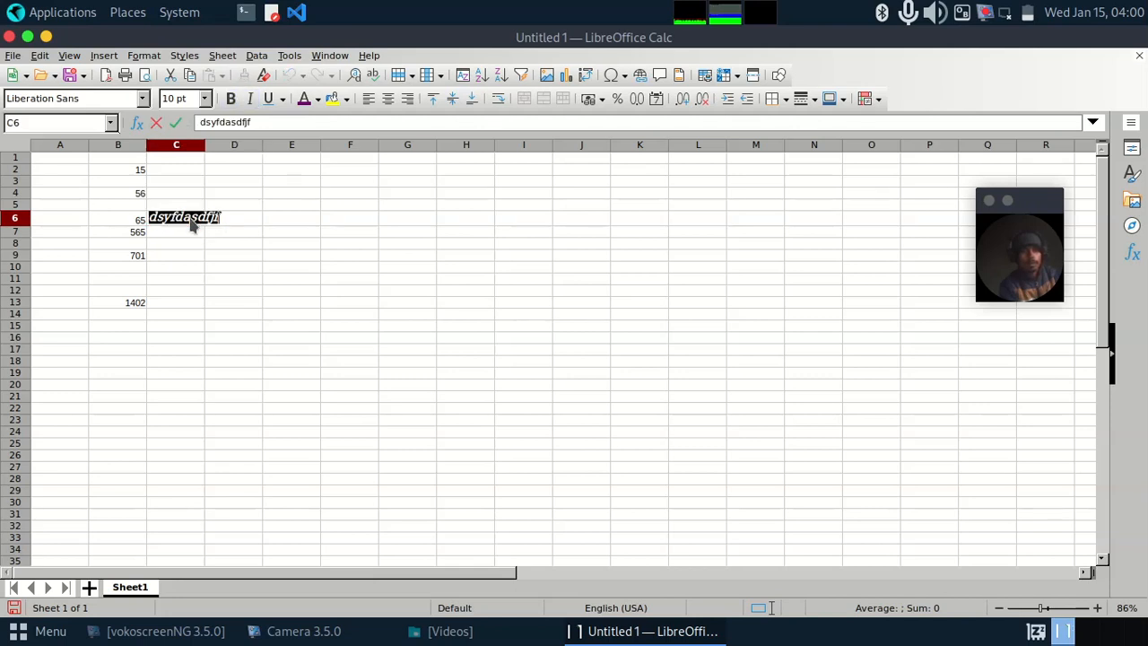
left_click(271, 99)
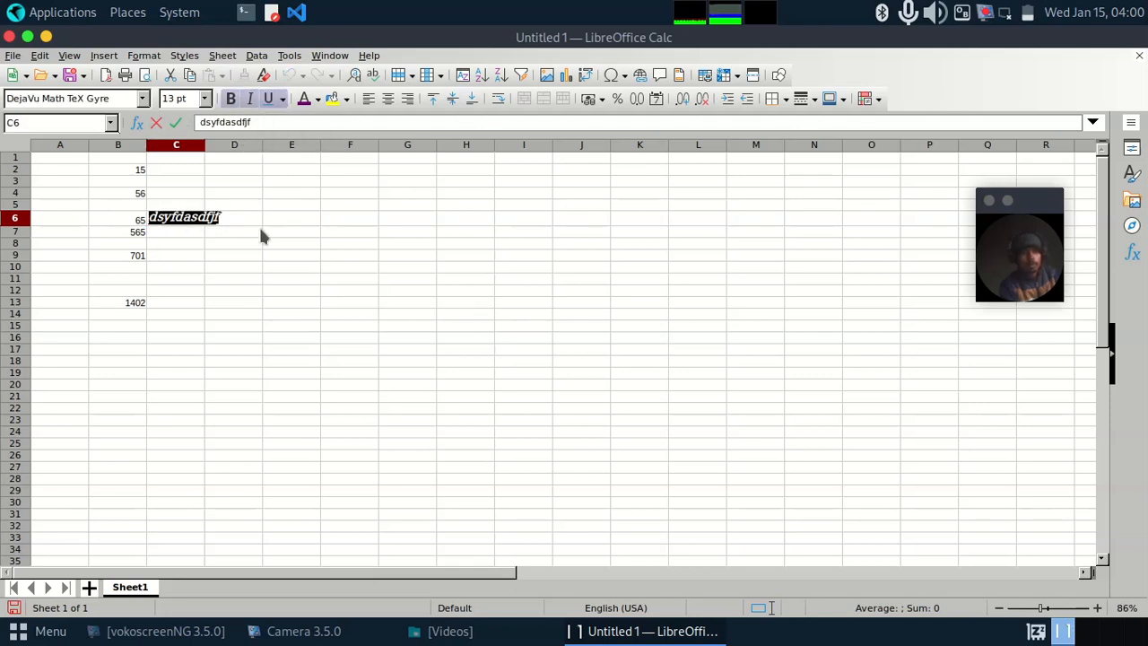
left_click(259, 230)
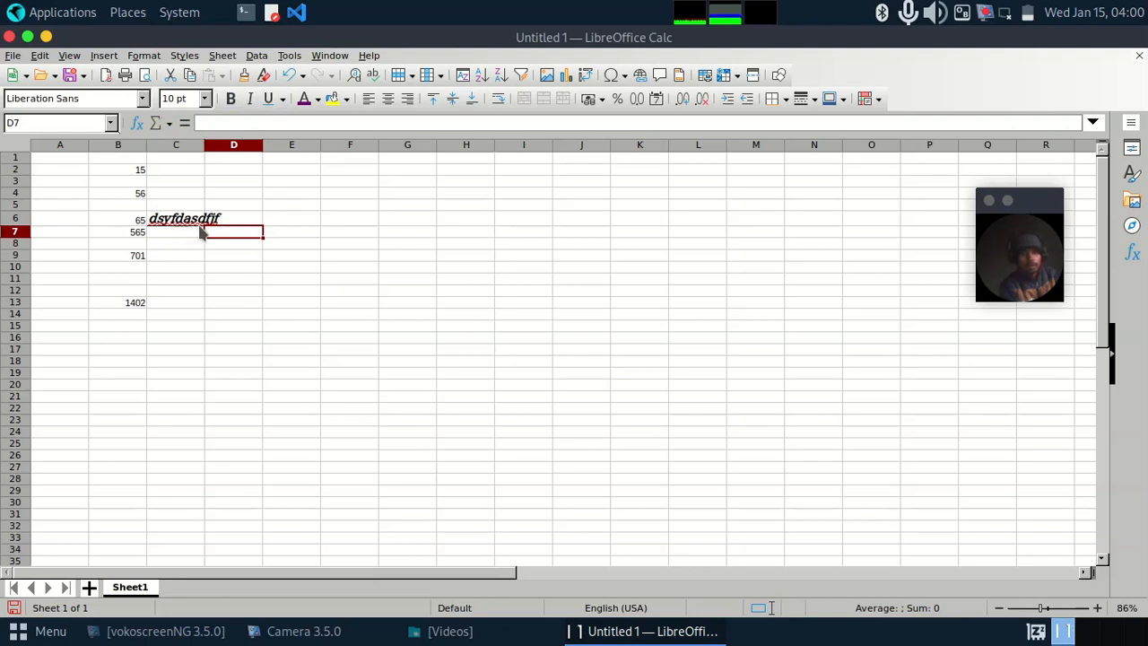
left_click_drag(1031, 200, 1002, 215)
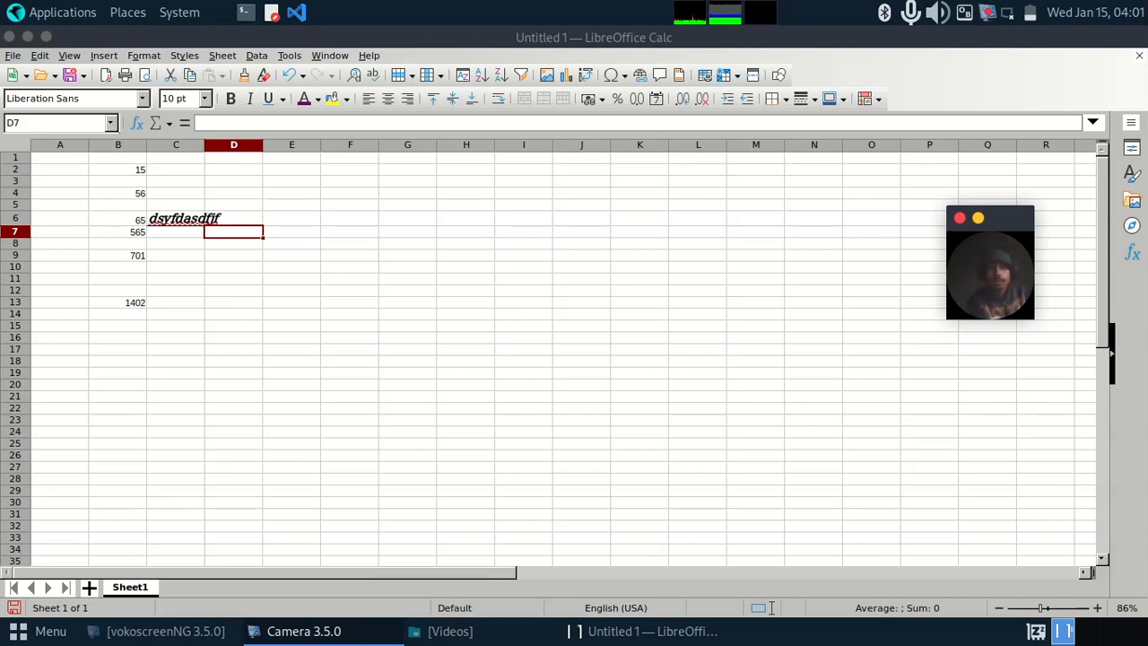
left_click_drag(1007, 212, 974, 216)
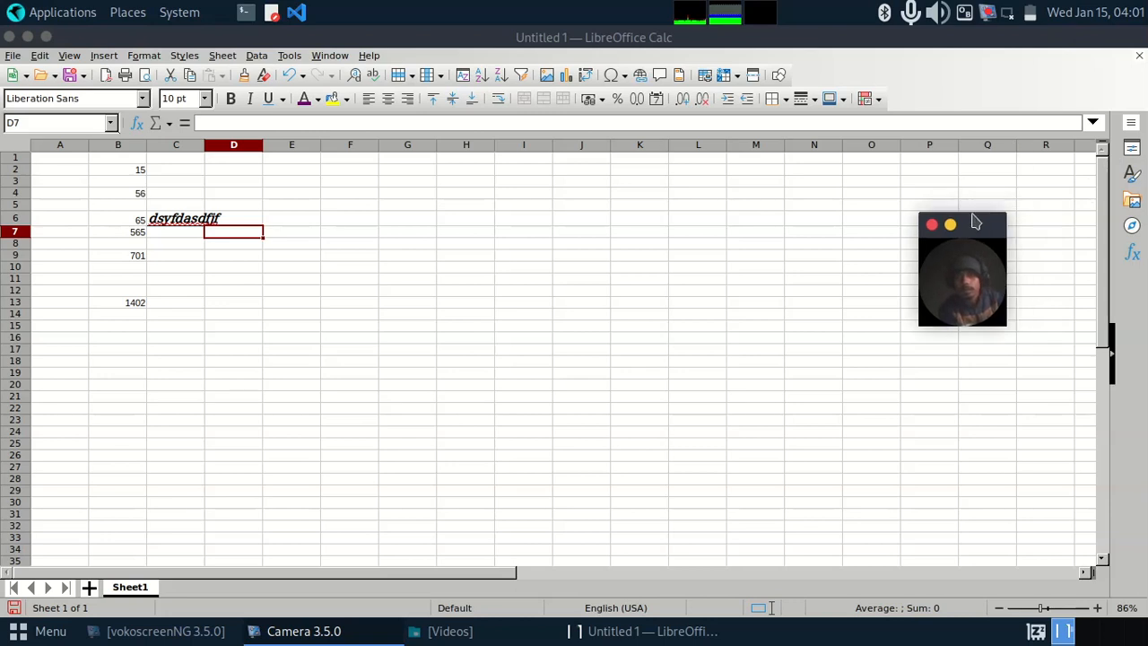
left_click(866, 98)
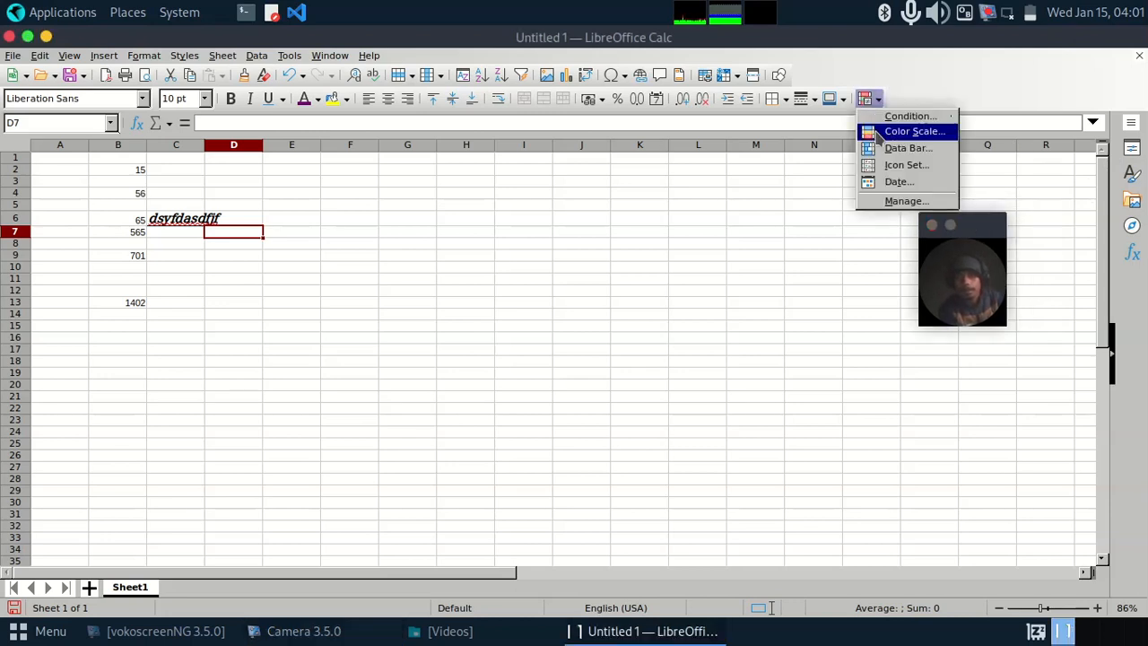
left_click(253, 205)
left_click(253, 204)
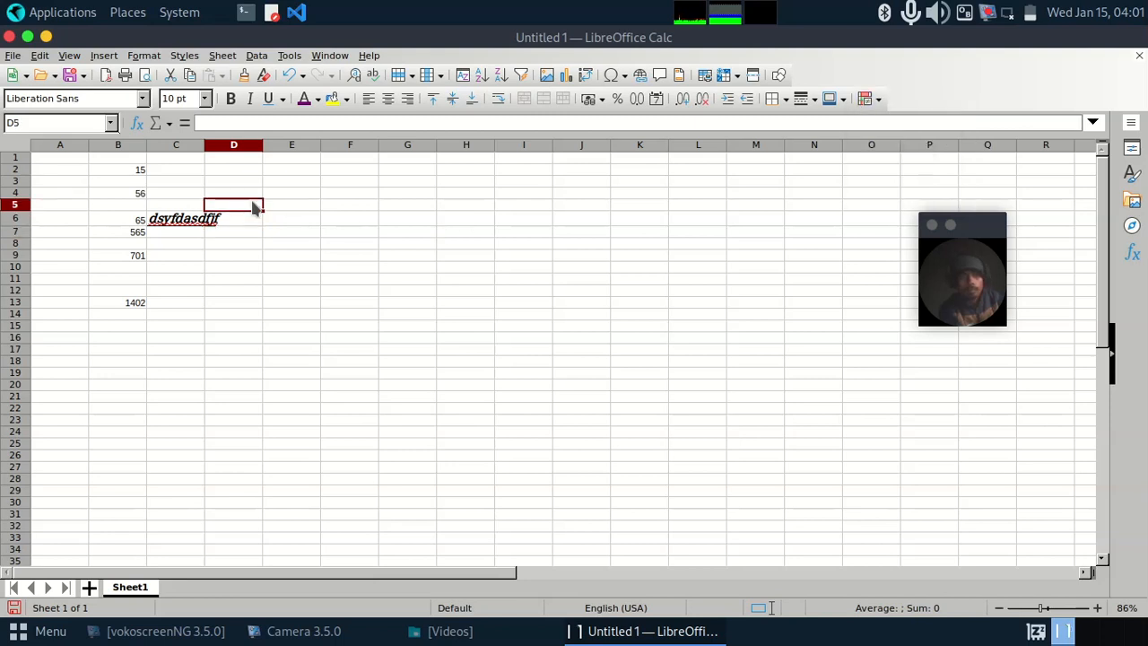
Step: Apply conditional formatting to cell C6 with the default three-entry red, yellow and green color scale
double_click(252, 205)
double_click(204, 224)
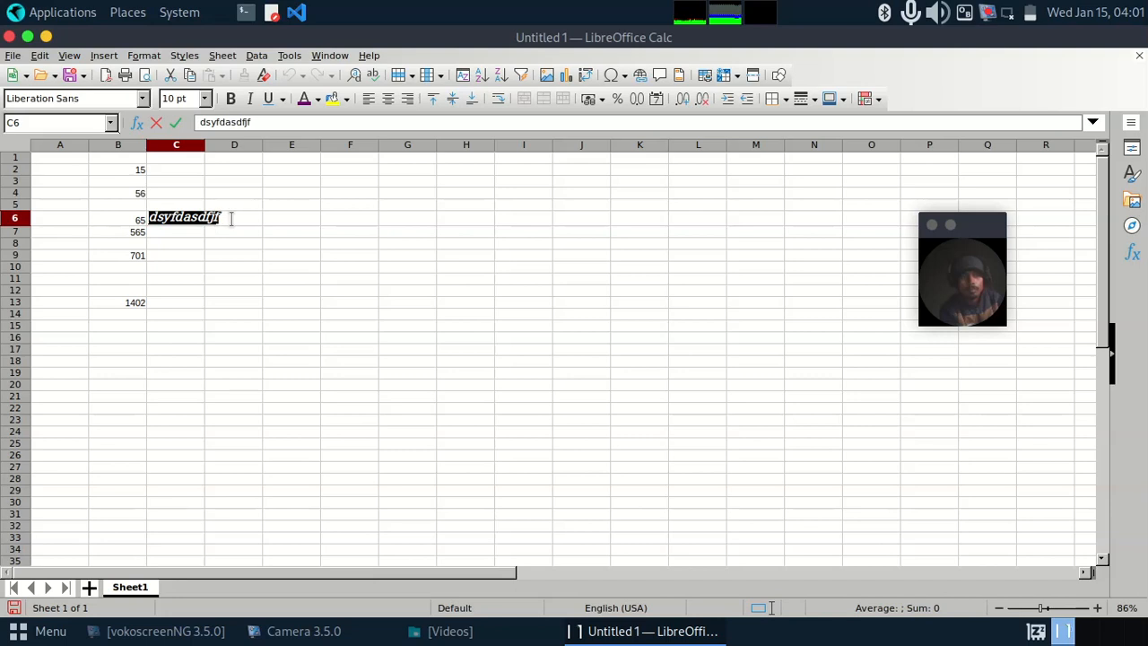
left_click(871, 98)
left_click(883, 133)
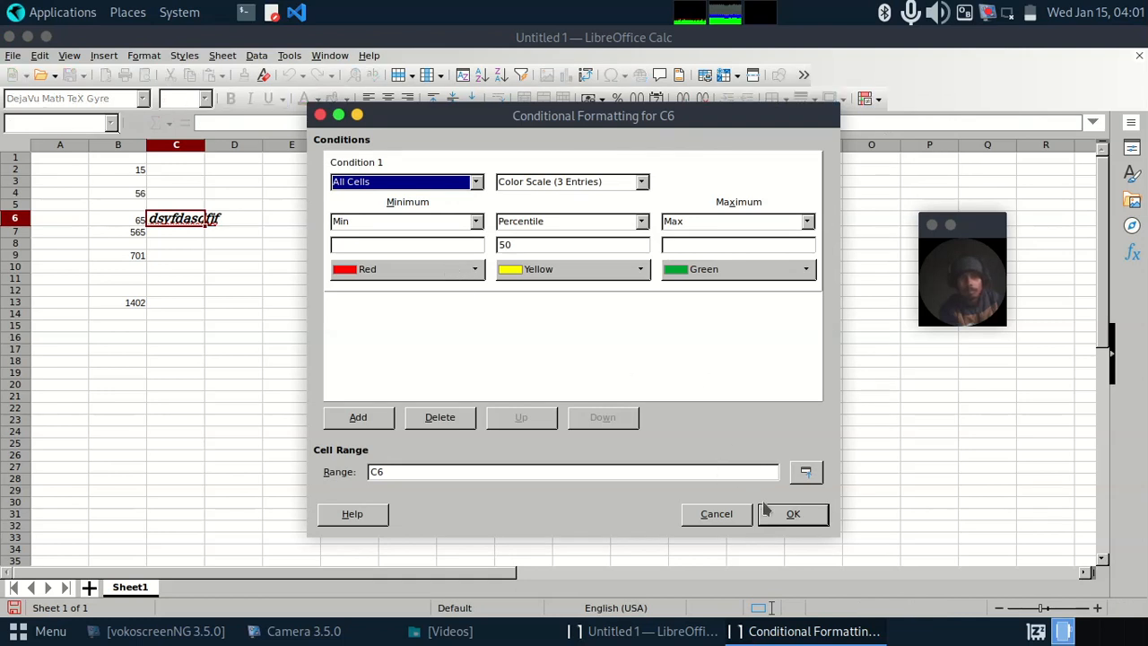
left_click(793, 515)
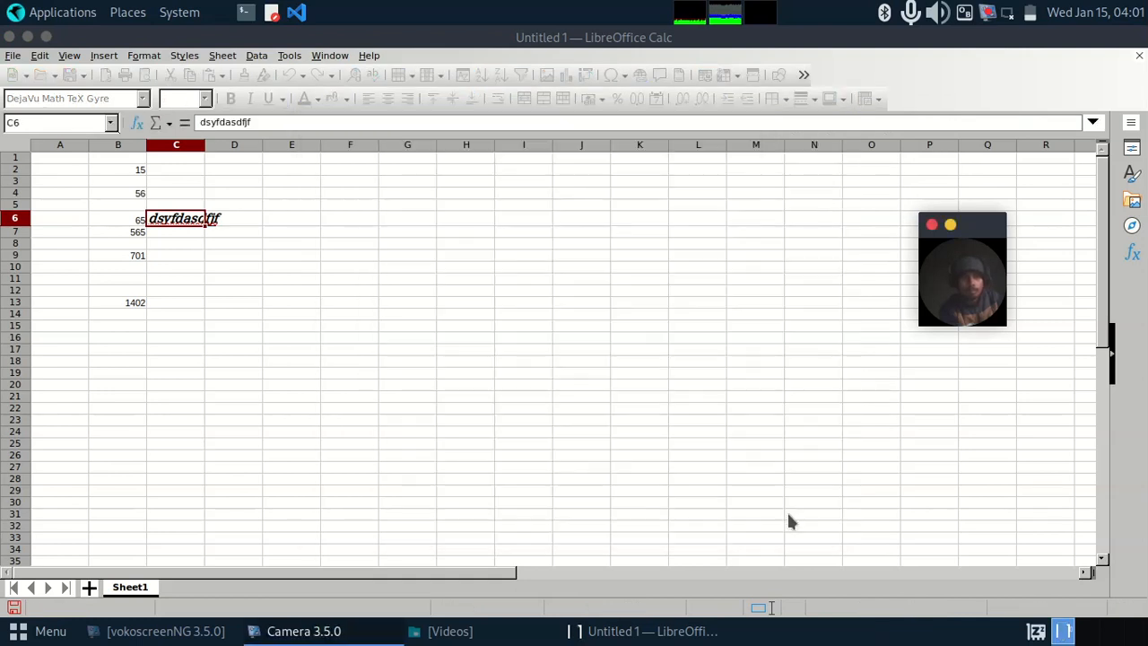
left_click(370, 301)
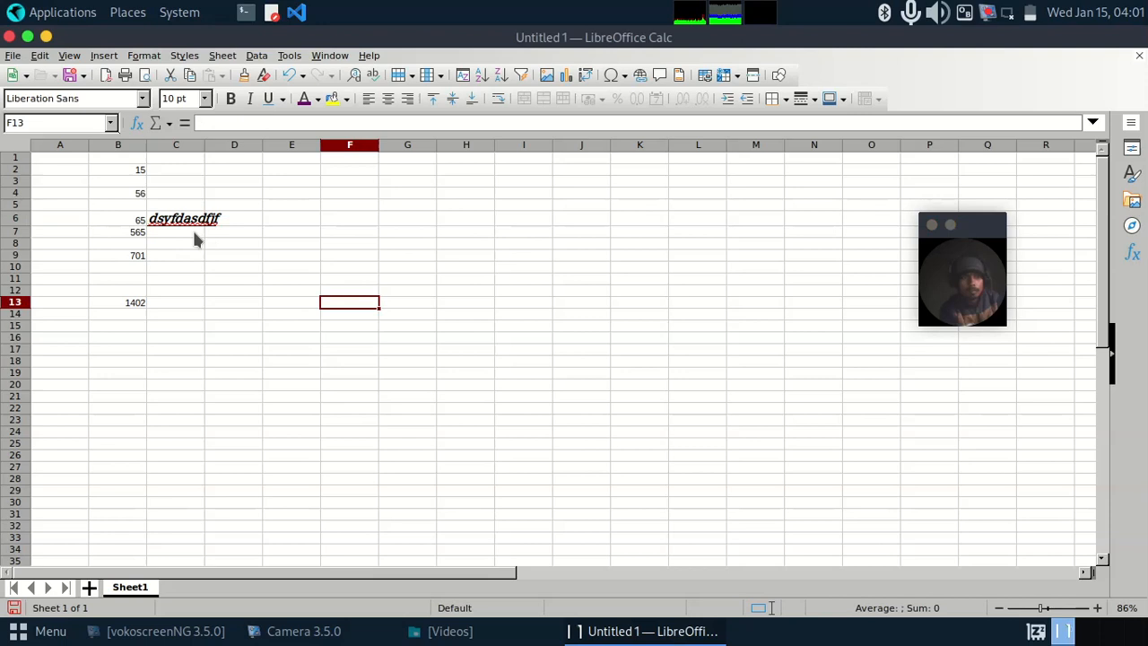
Step: Add conditional formatting to cell C7 with the condition "Cell value is equal to", the value left empty, and the Accent style
left_click(193, 232)
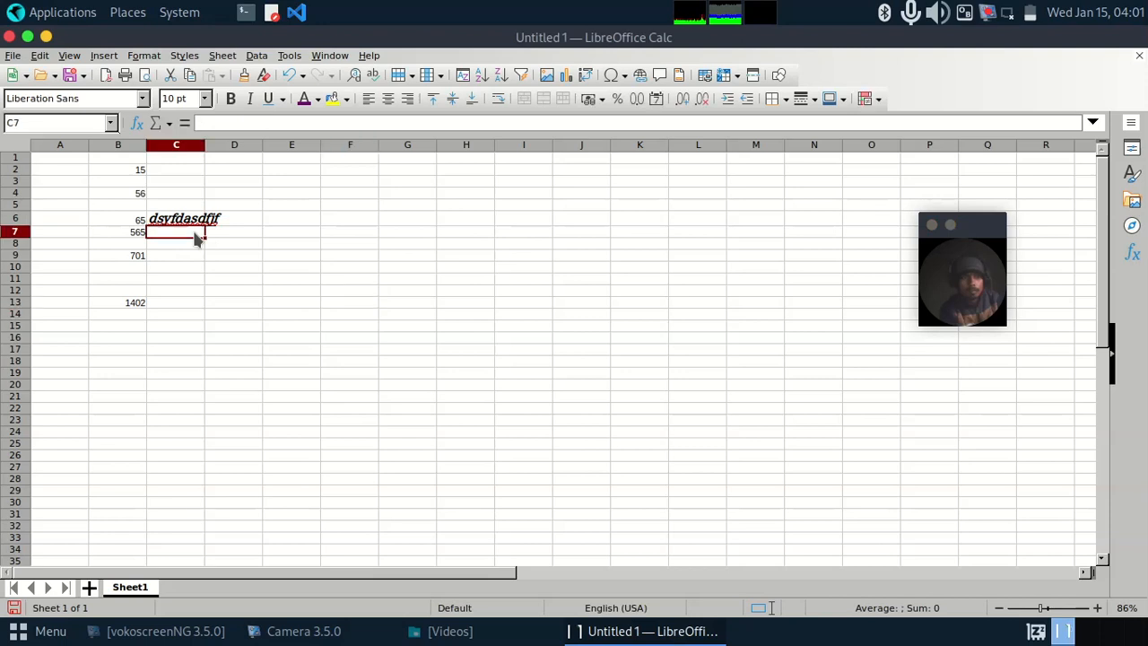
left_click(866, 99)
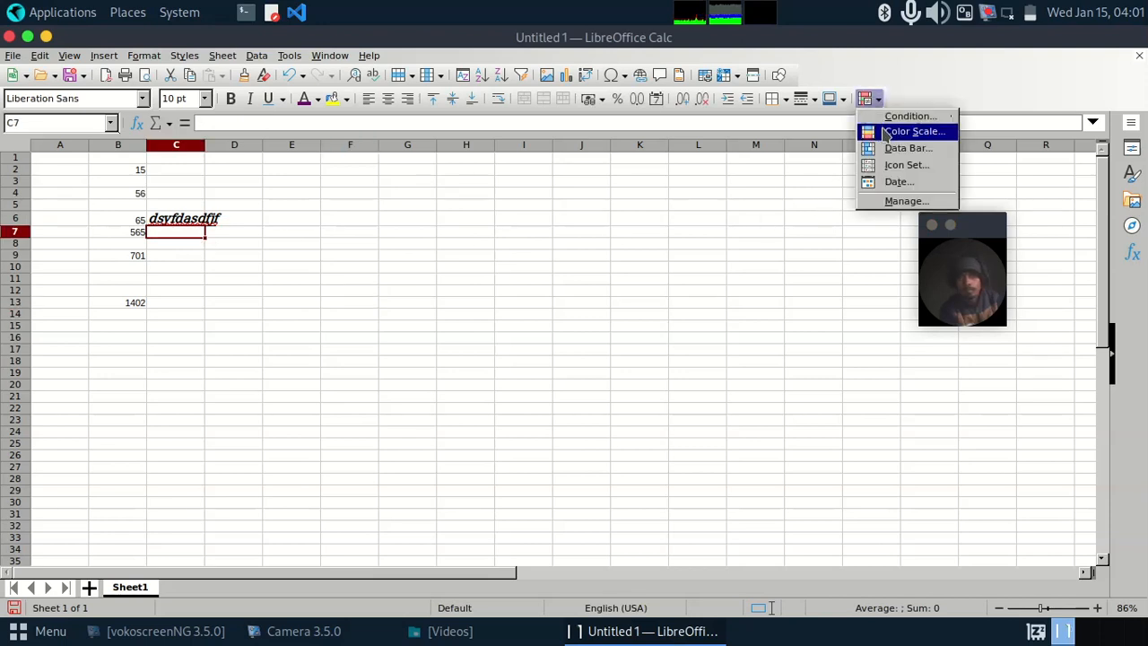
left_click(913, 131)
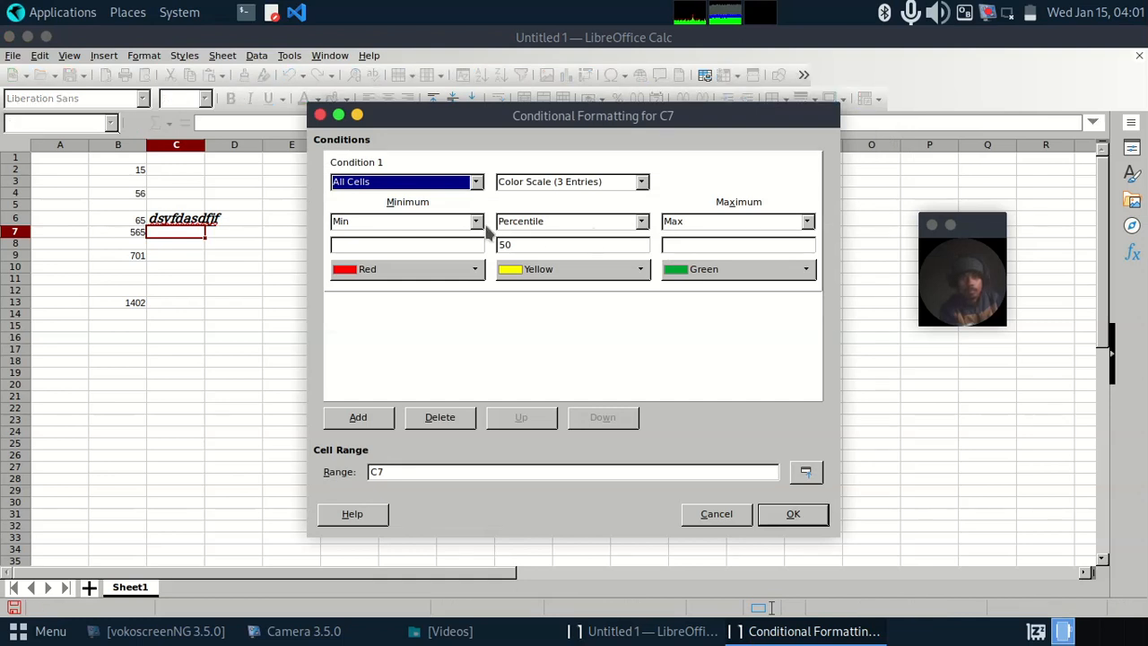
left_click(476, 182)
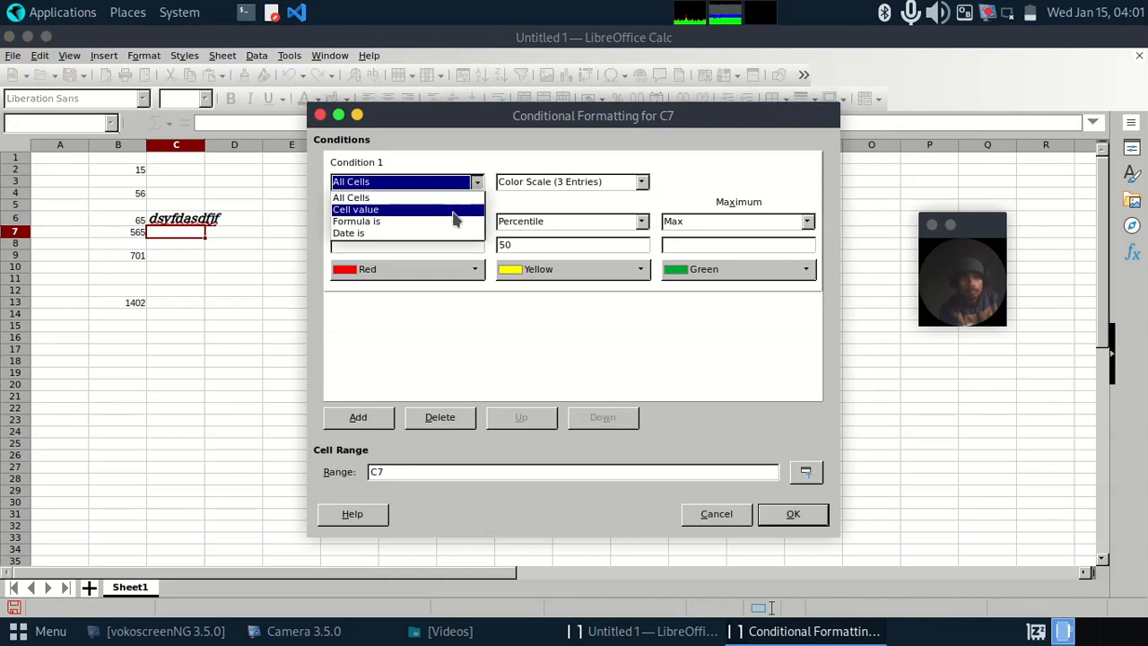
left_click(453, 210)
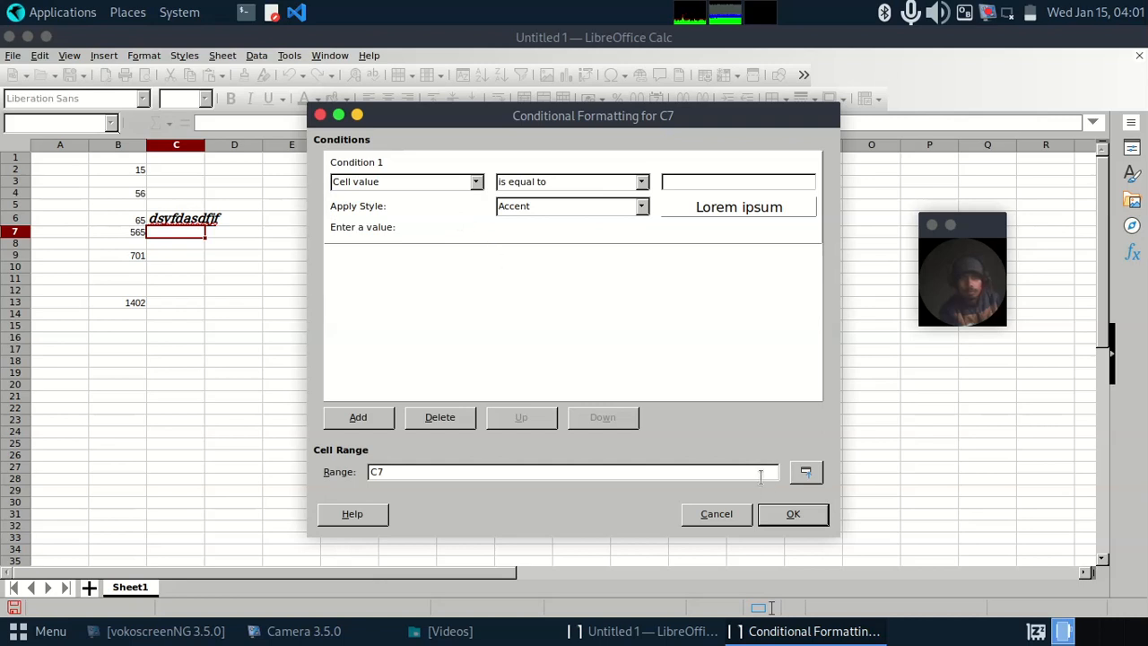
left_click(791, 514)
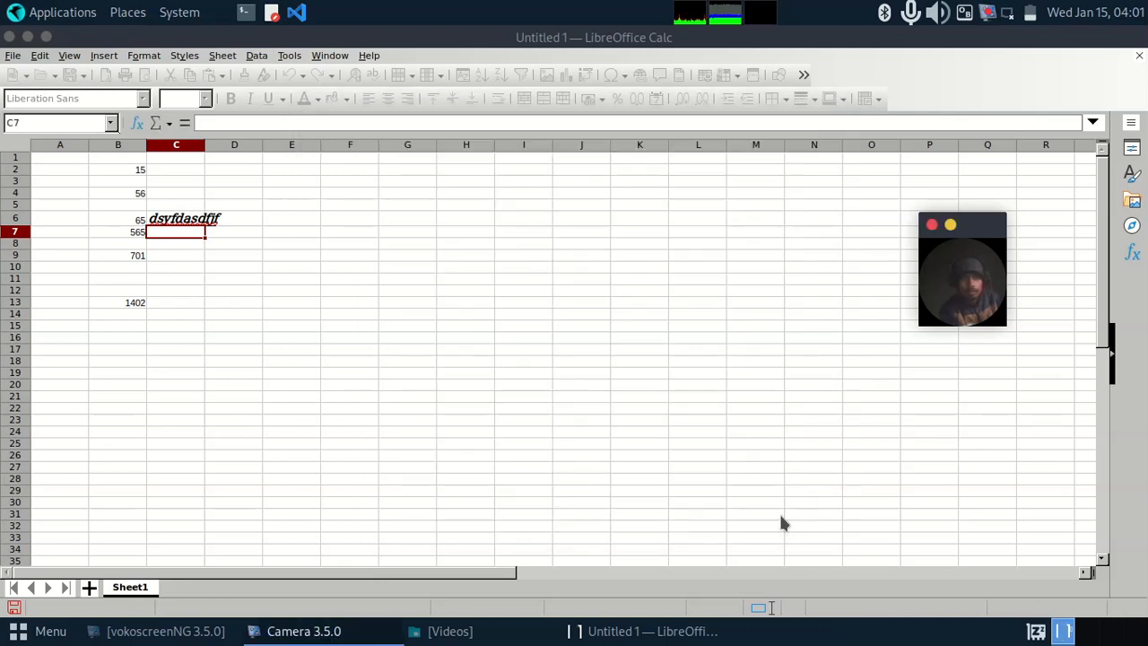
left_click(219, 264)
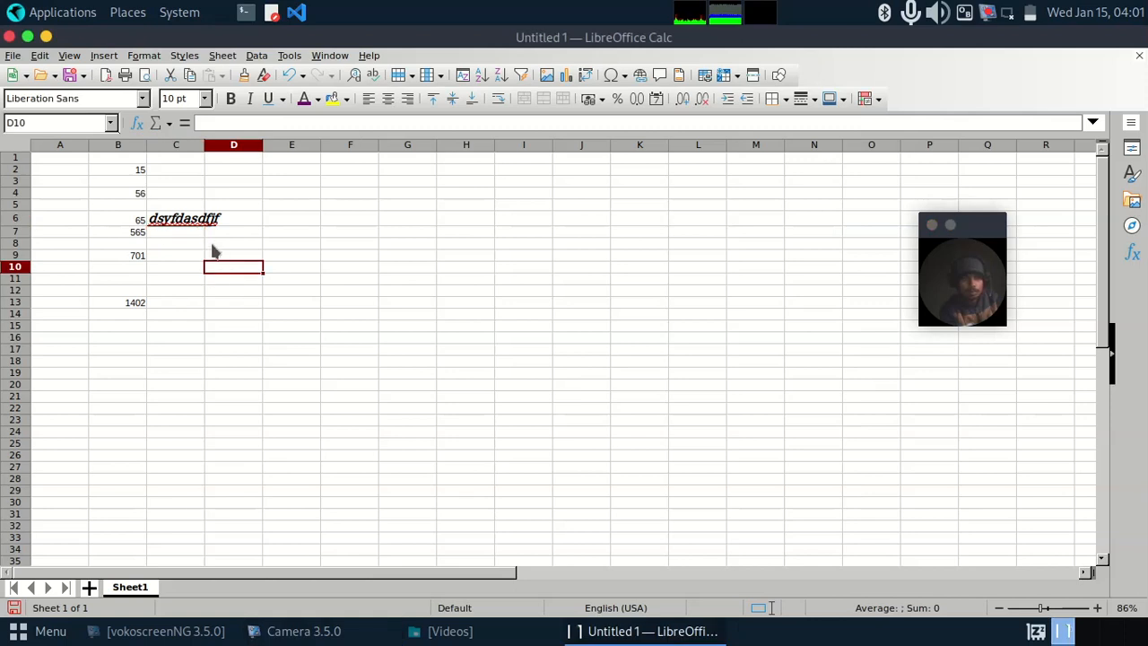
Step: Apply Data Bar conditional formatting to cell B7 with automatic minimum and maximum
left_click(192, 225)
double_click(140, 232)
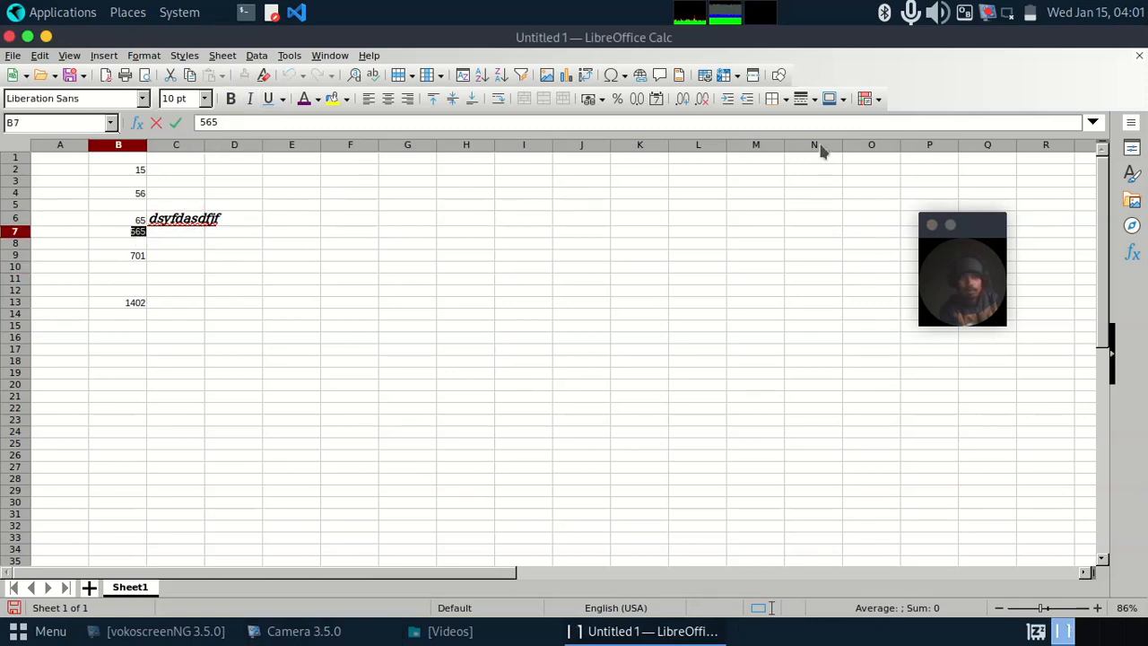
left_click(877, 99)
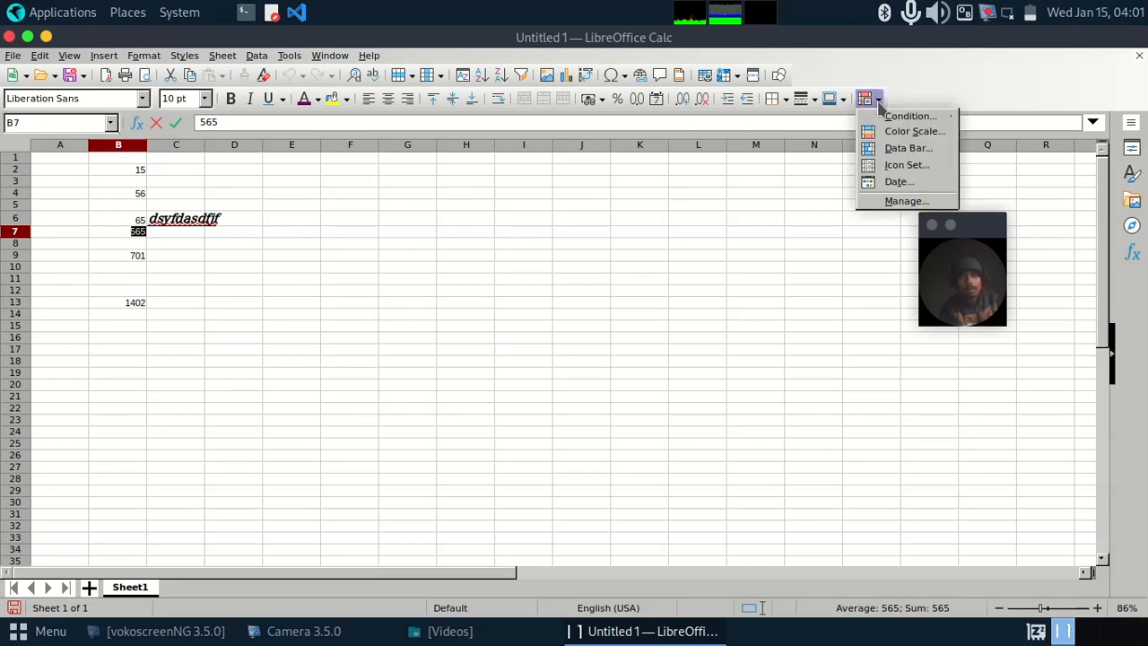
left_click(886, 151)
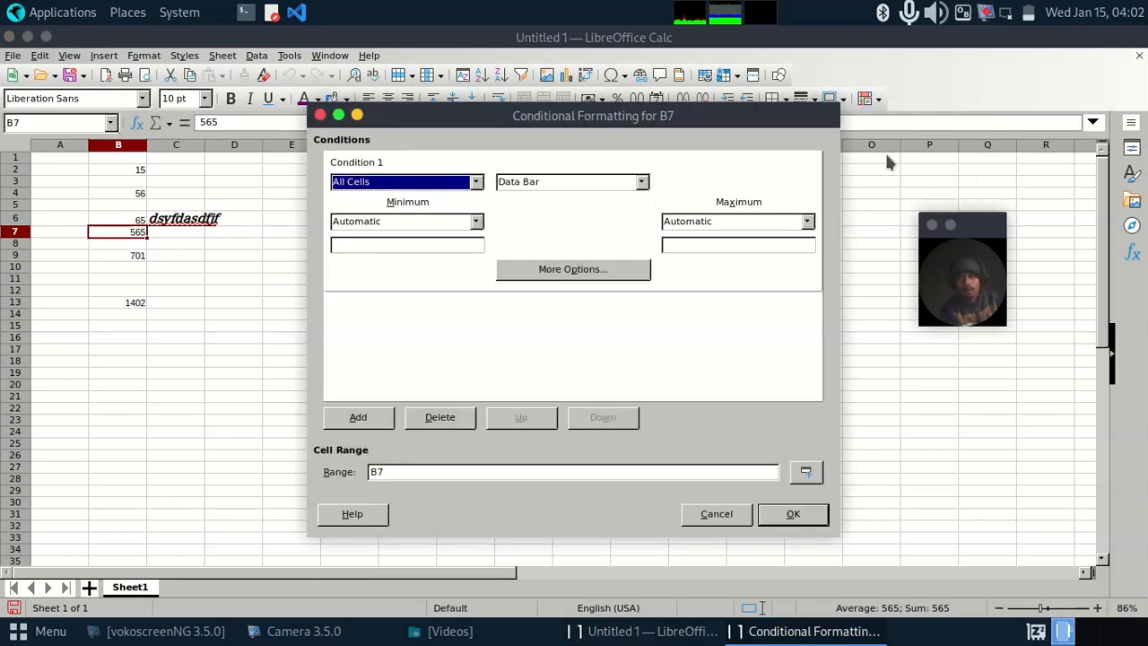
left_click(641, 183)
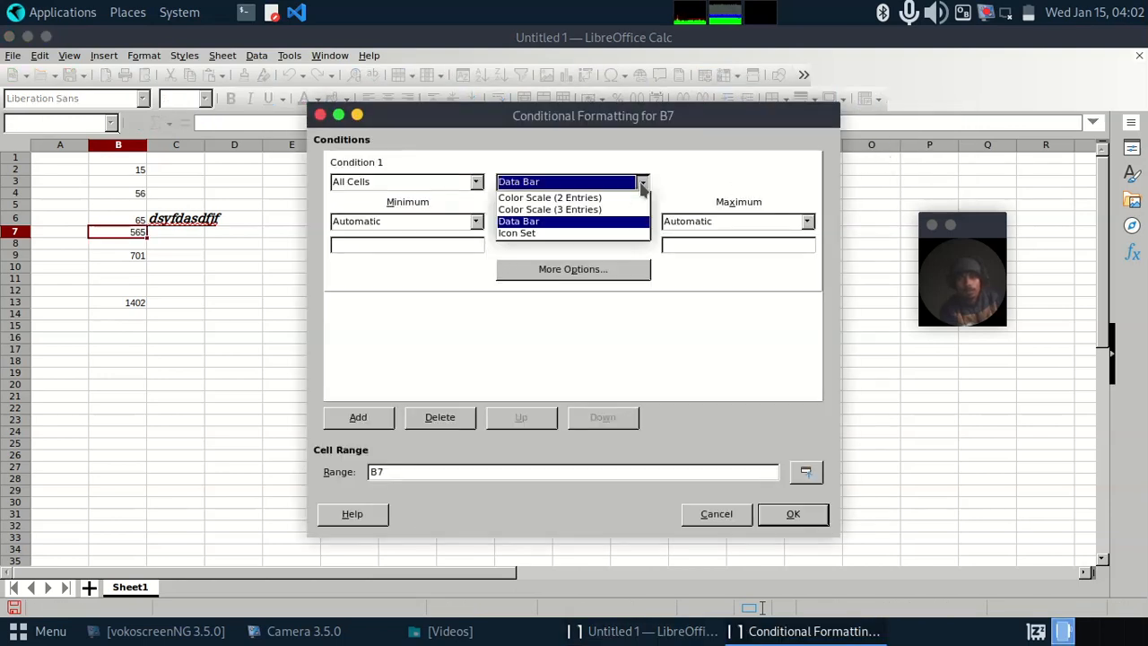
left_click(641, 183)
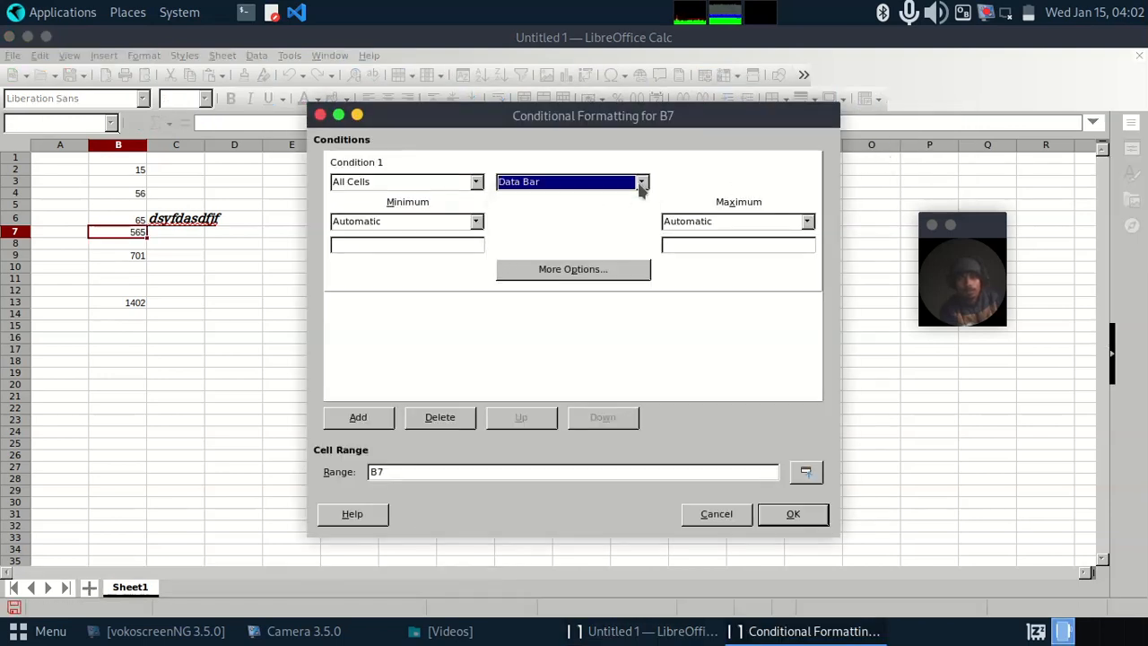
left_click(787, 514)
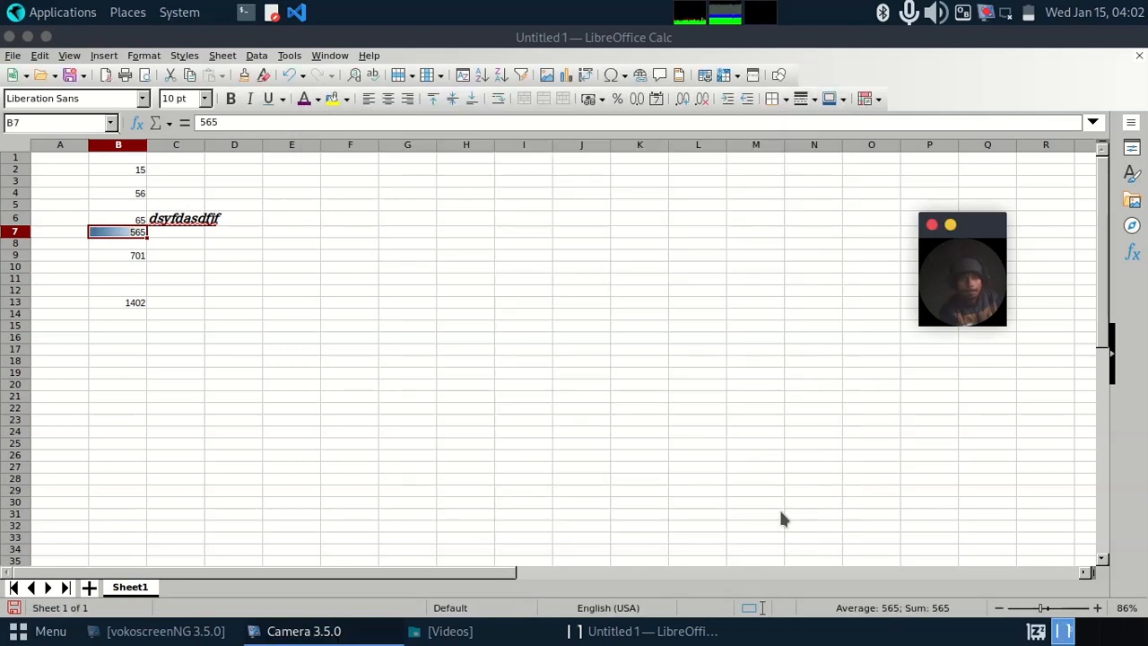
left_click(512, 385)
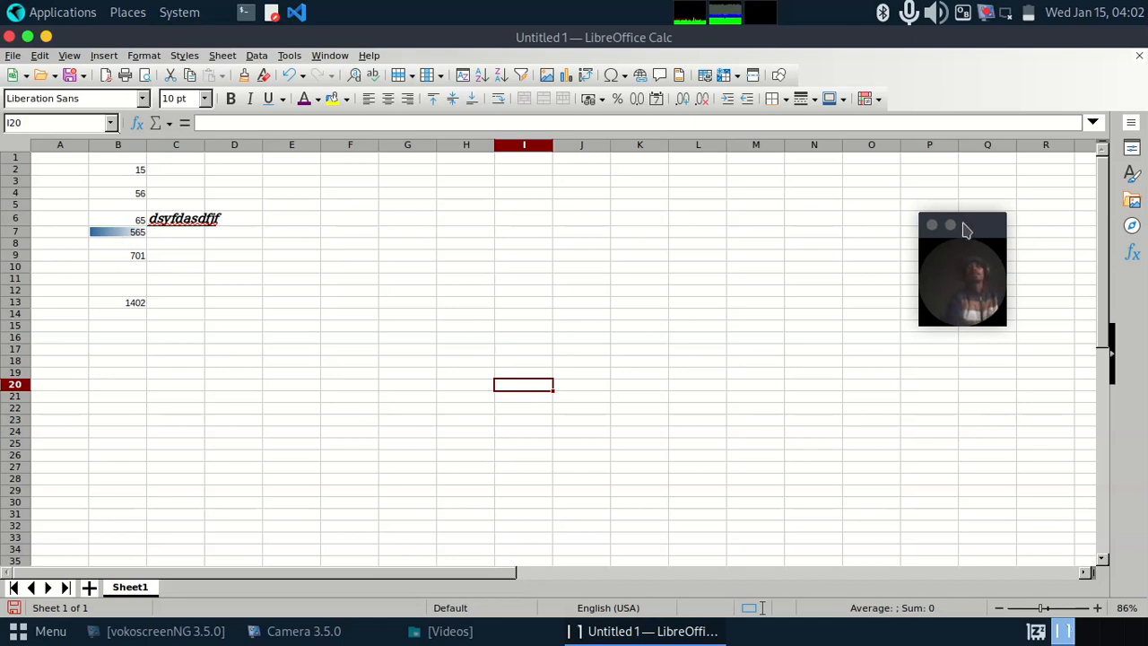
left_click_drag(966, 225, 976, 245)
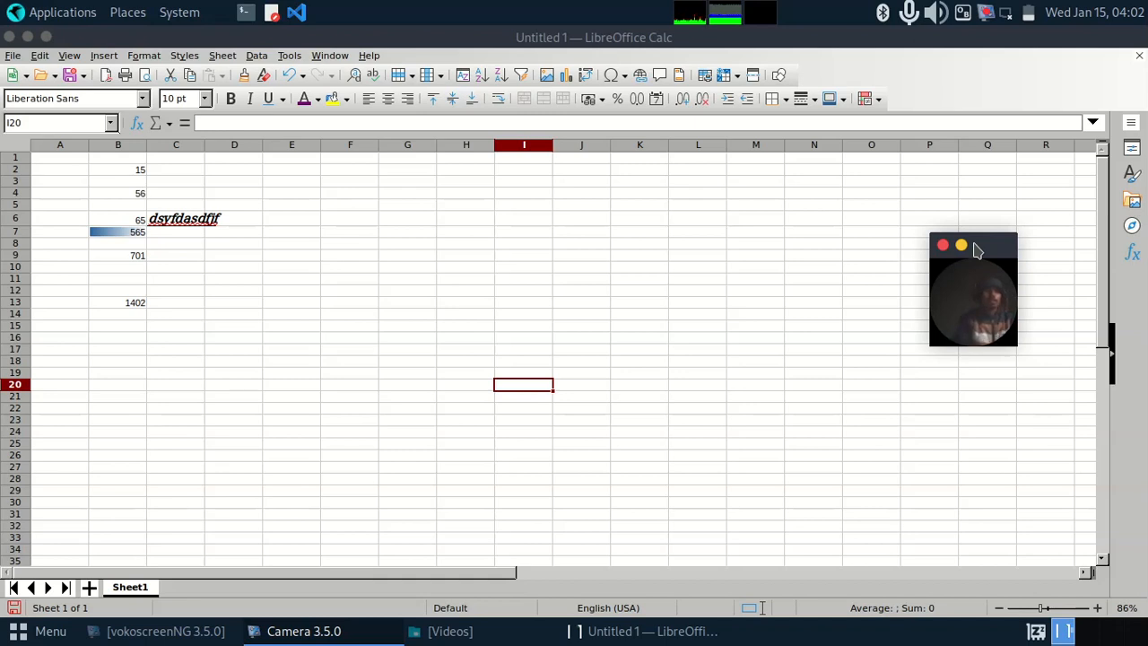
Step: Fill the empty cell G8 with a yellow background color
double_click(414, 247)
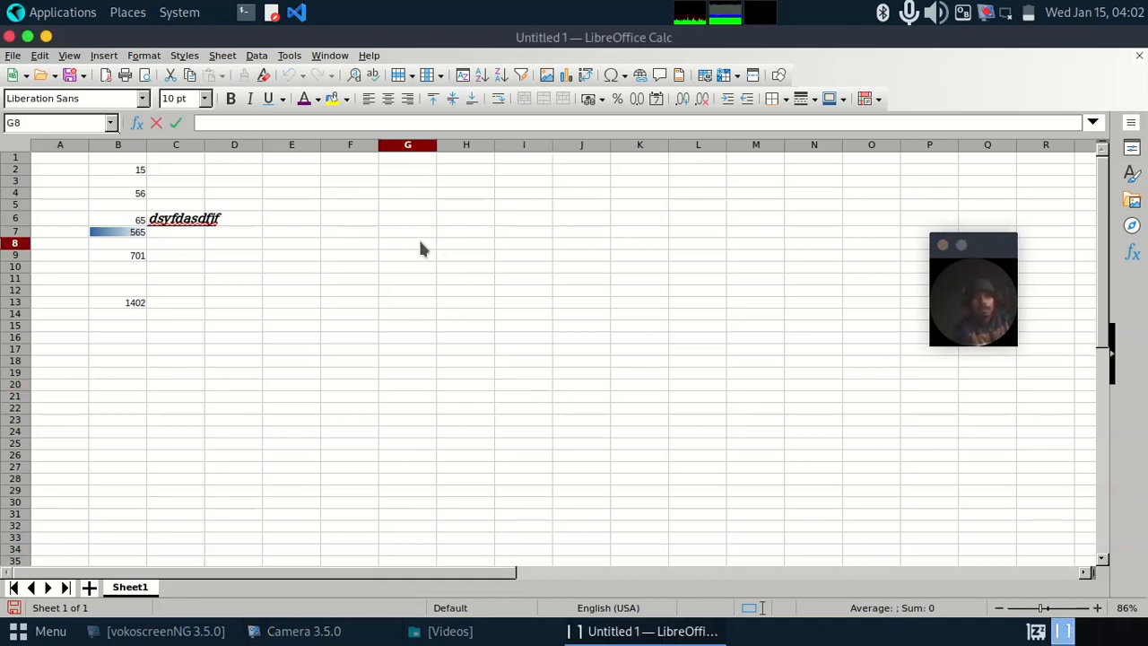
key("Escape")
left_click(332, 99)
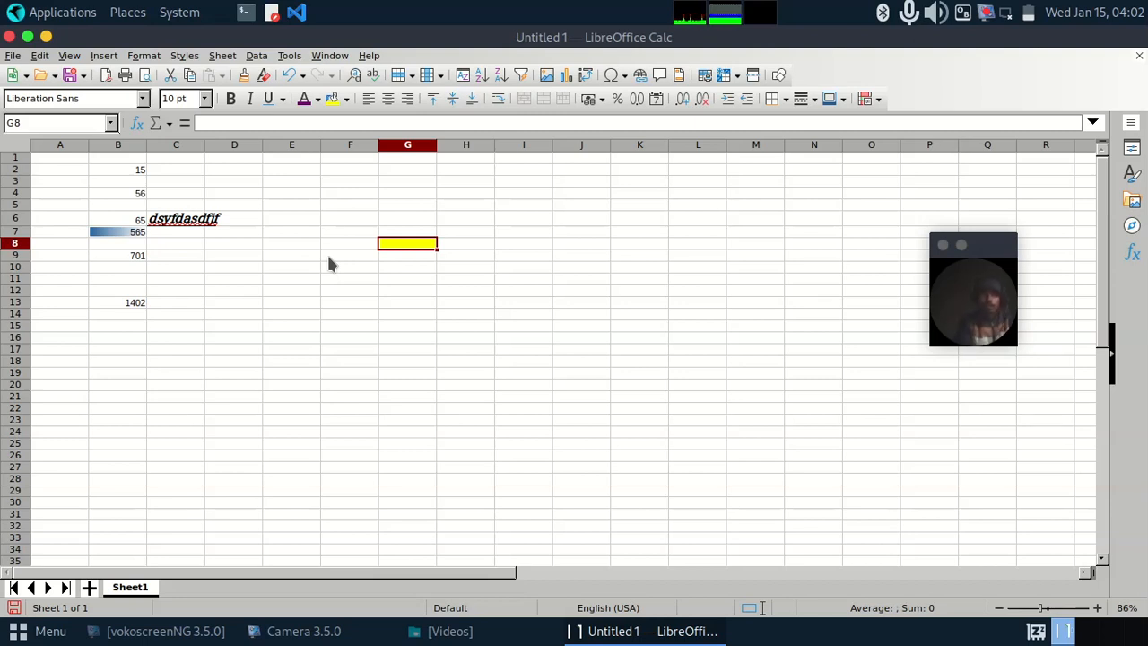
right_click(1017, 249)
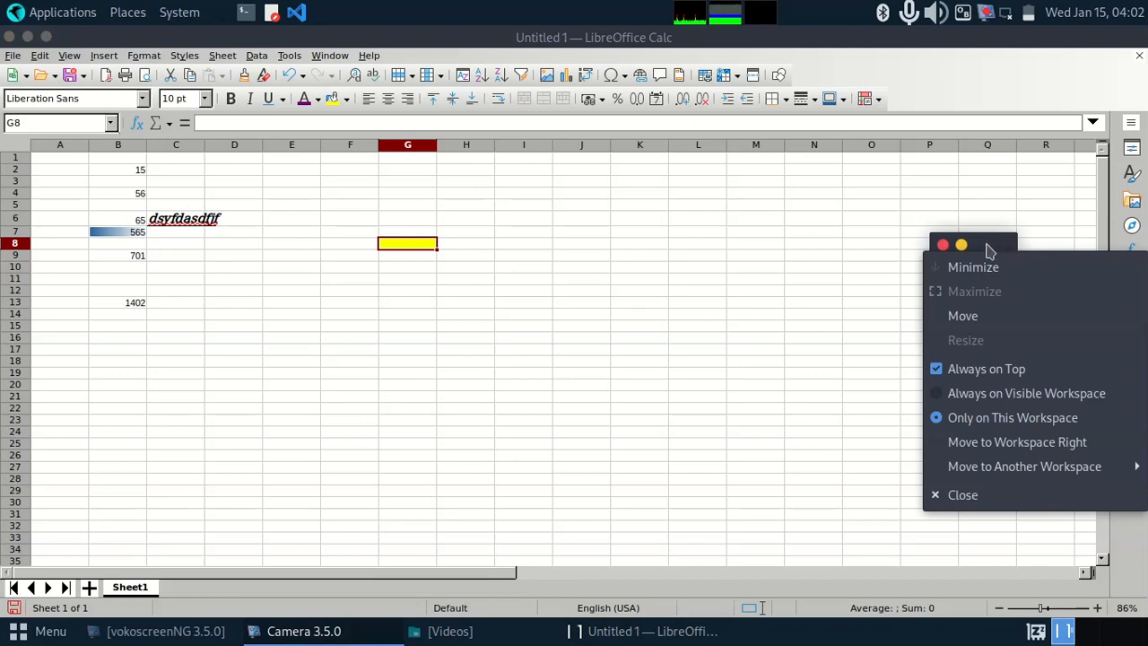
left_click(979, 235)
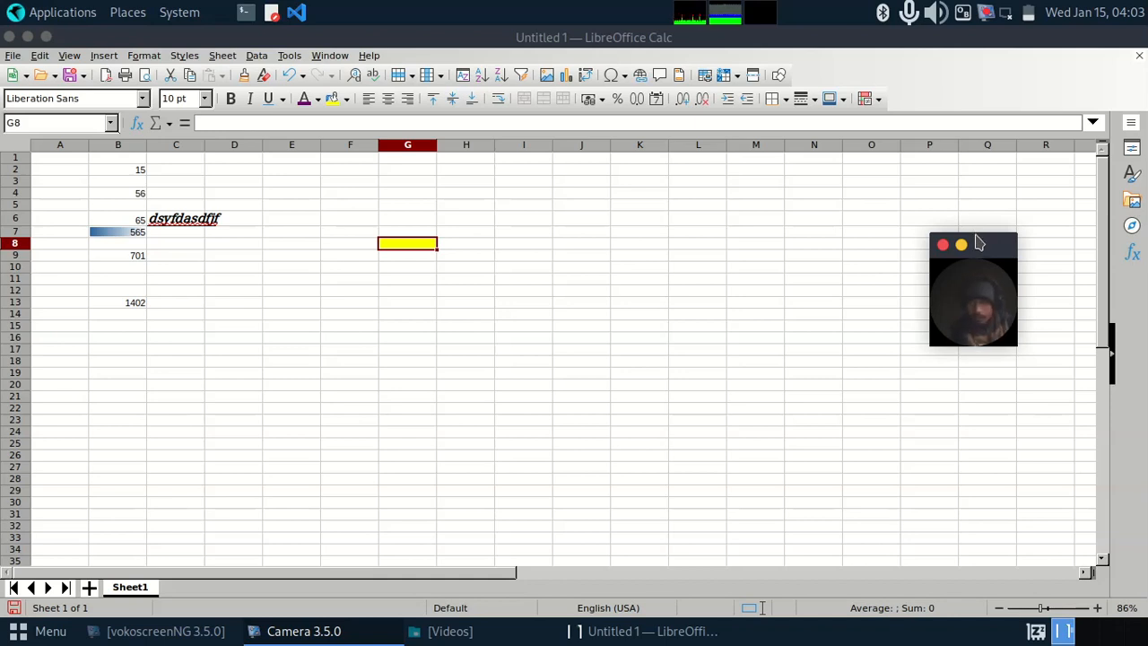
left_click_drag(977, 242, 861, 219)
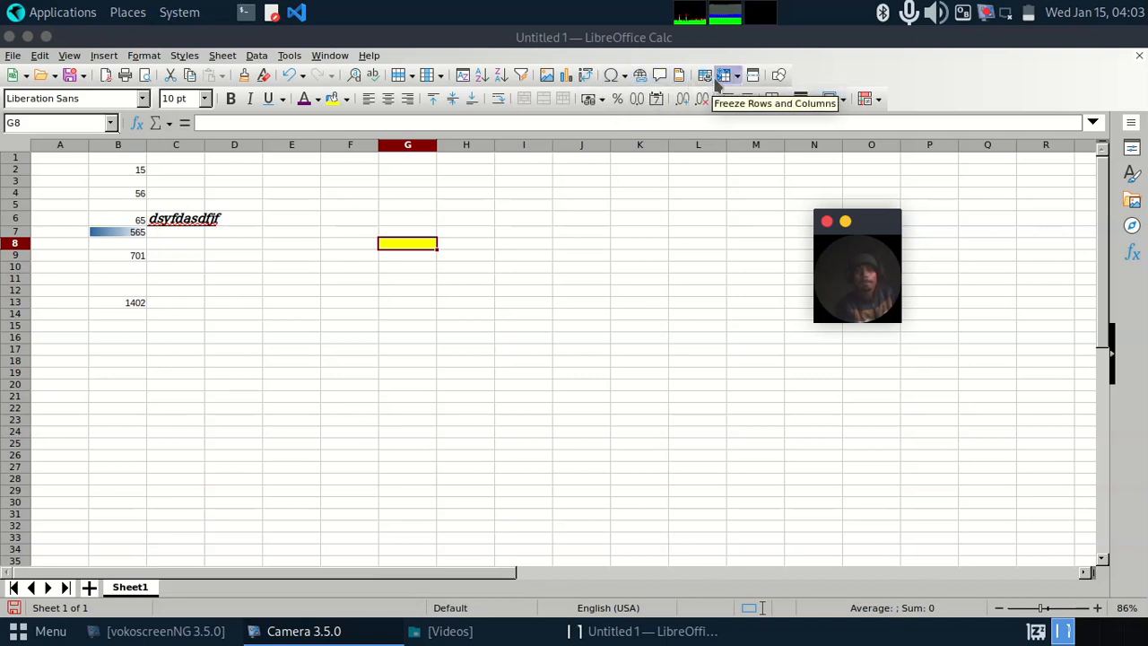
left_click(144, 55)
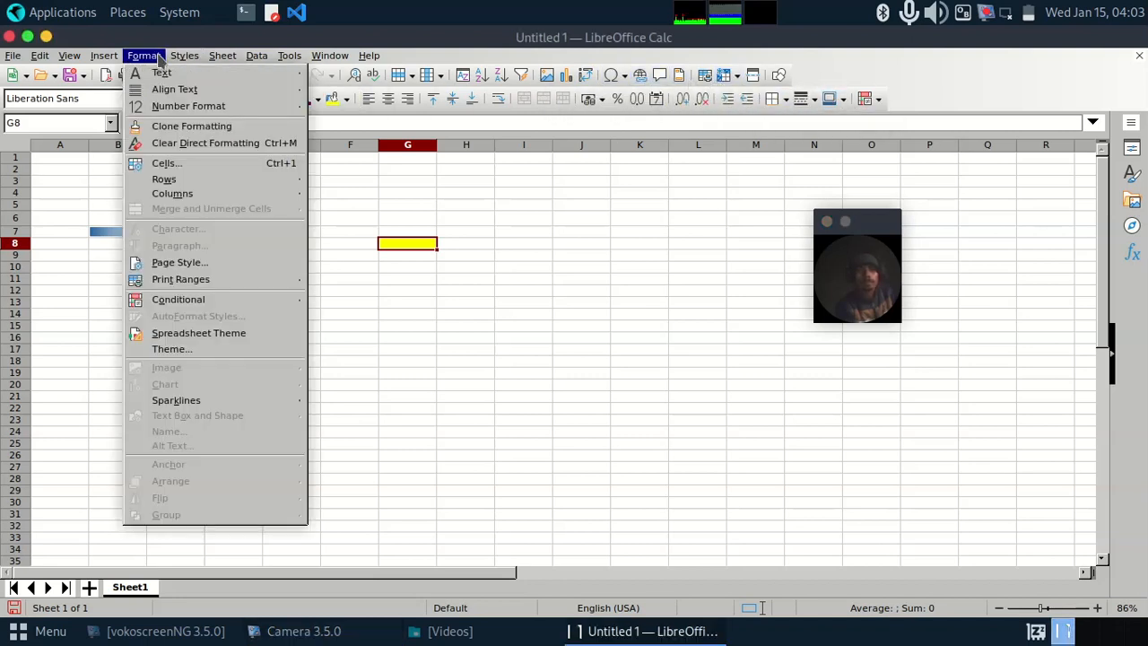
mouse_move(177, 61)
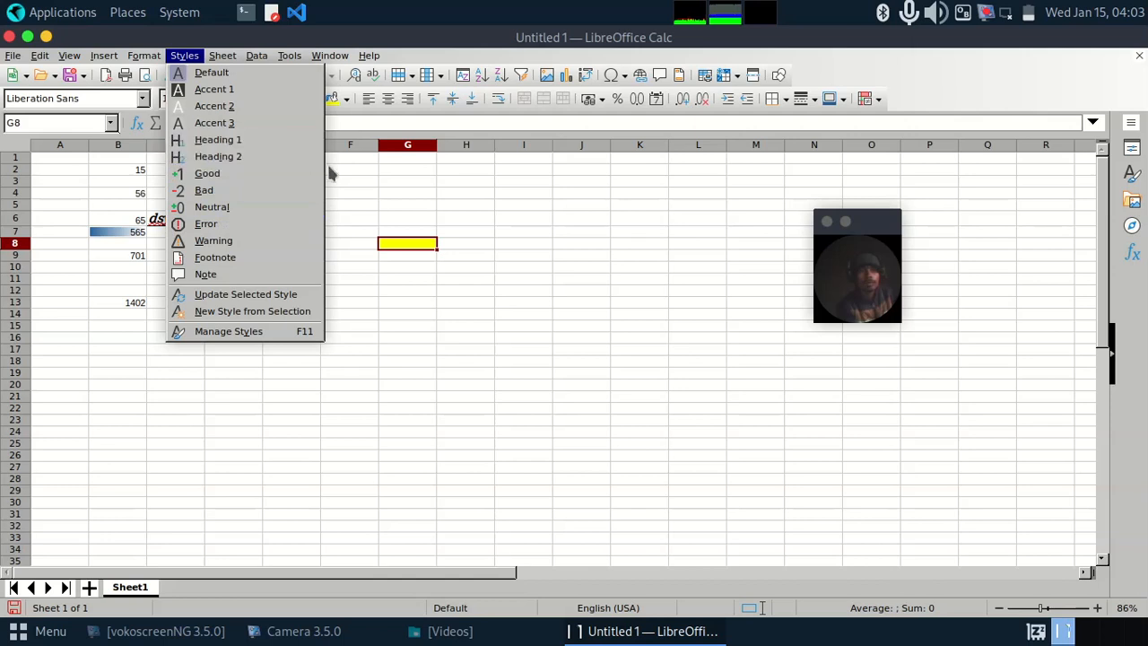
left_click(405, 202)
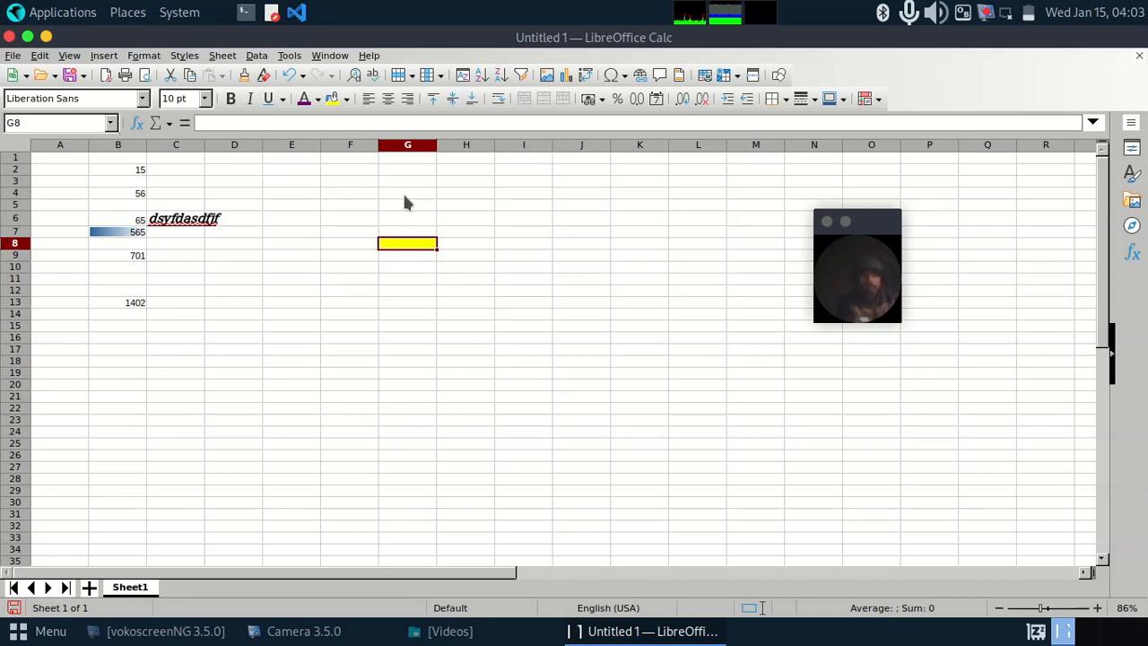
Step: Enter the date parts 15, 01 and 2025 as separate numbers in cells H6, I6 and J6
double_click(483, 219)
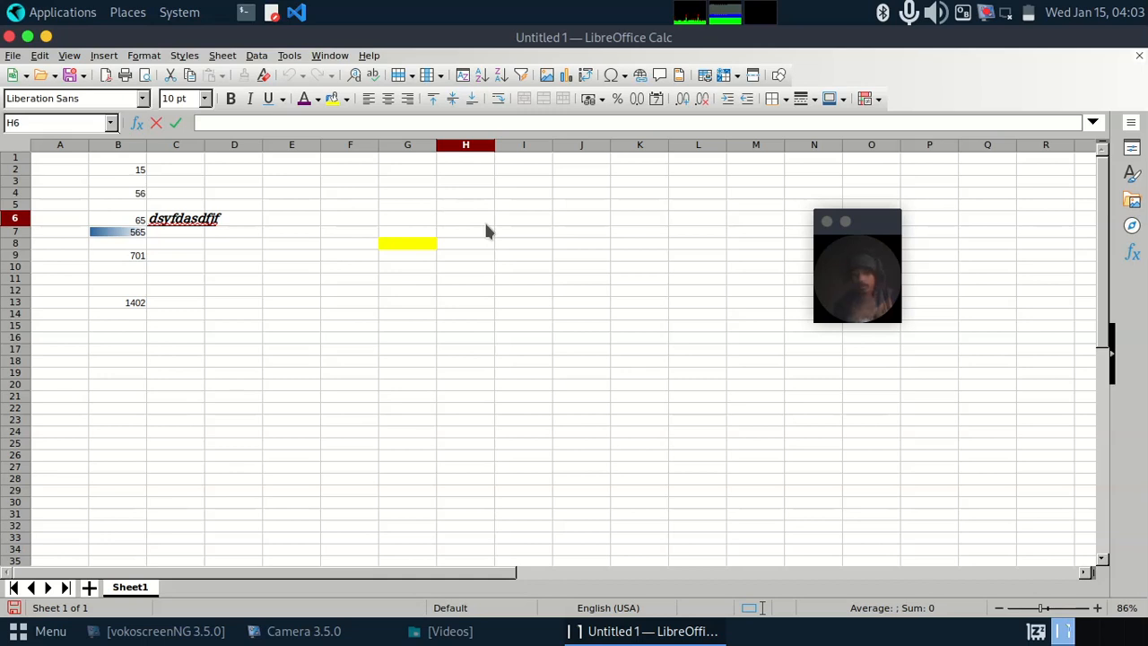
type("15")
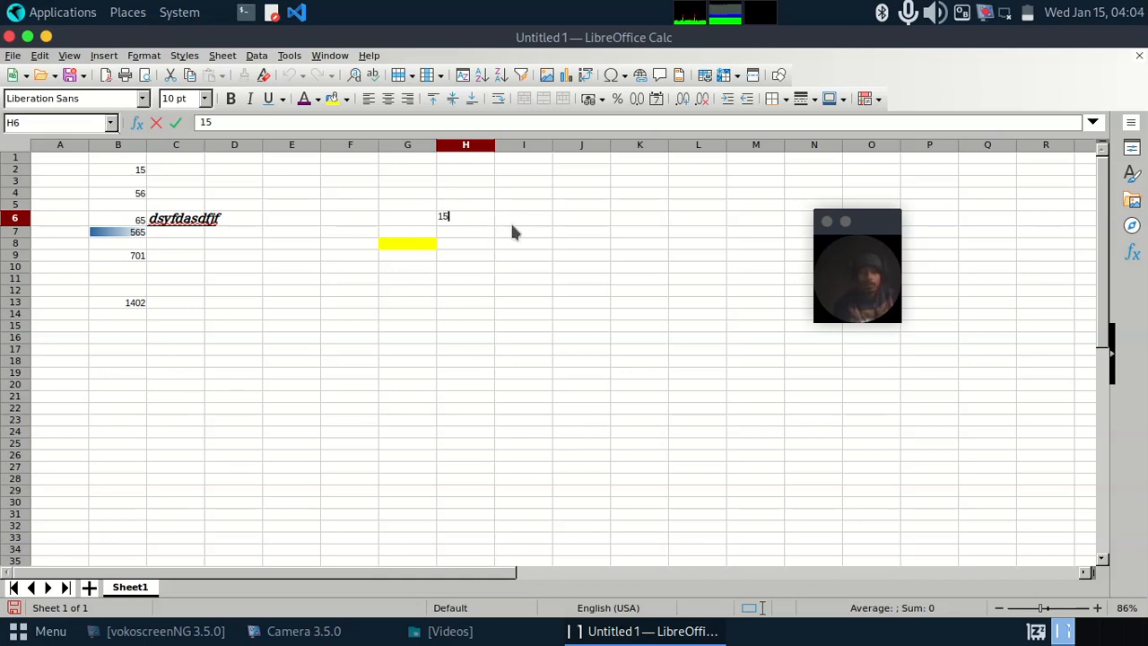
left_click(515, 218)
type("01")
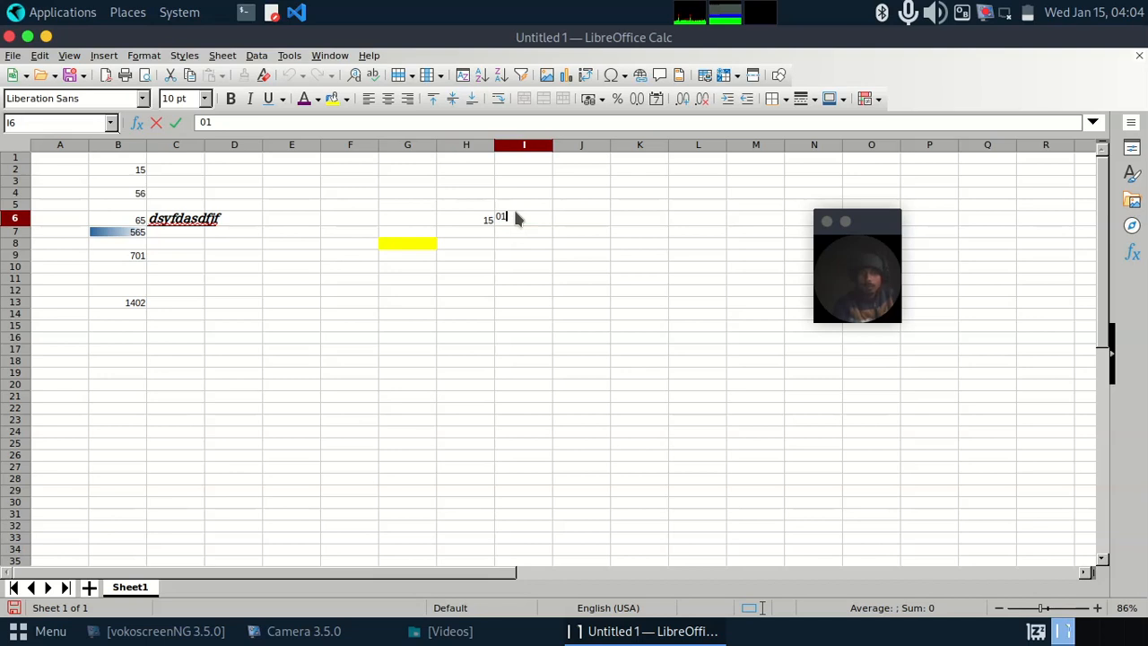
left_click(562, 222)
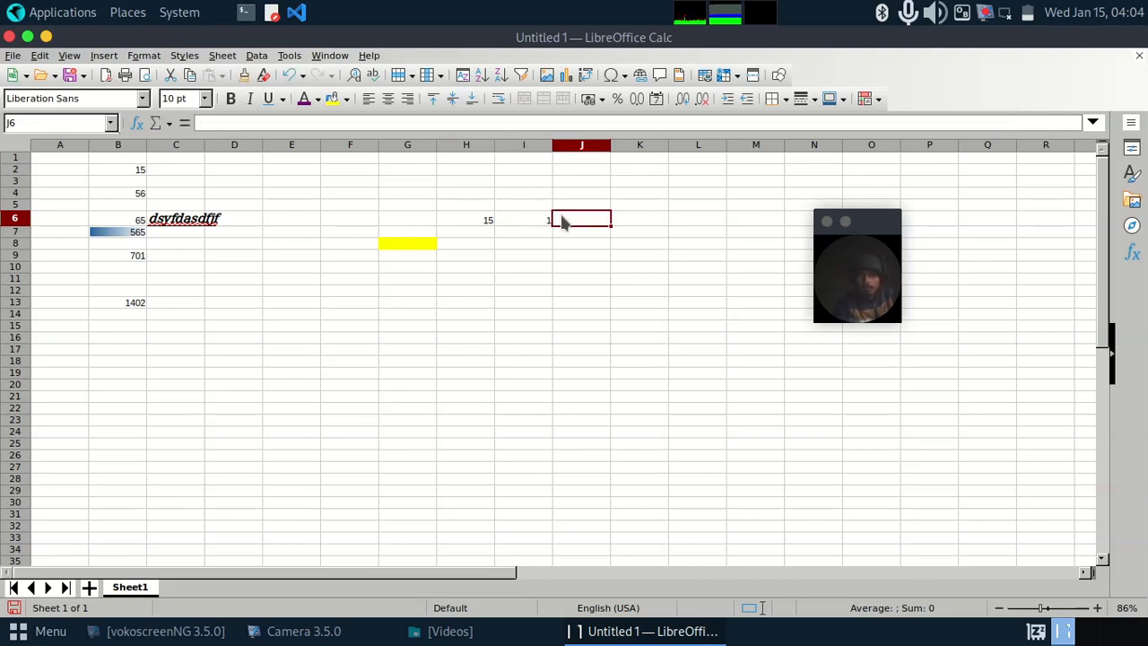
type("20")
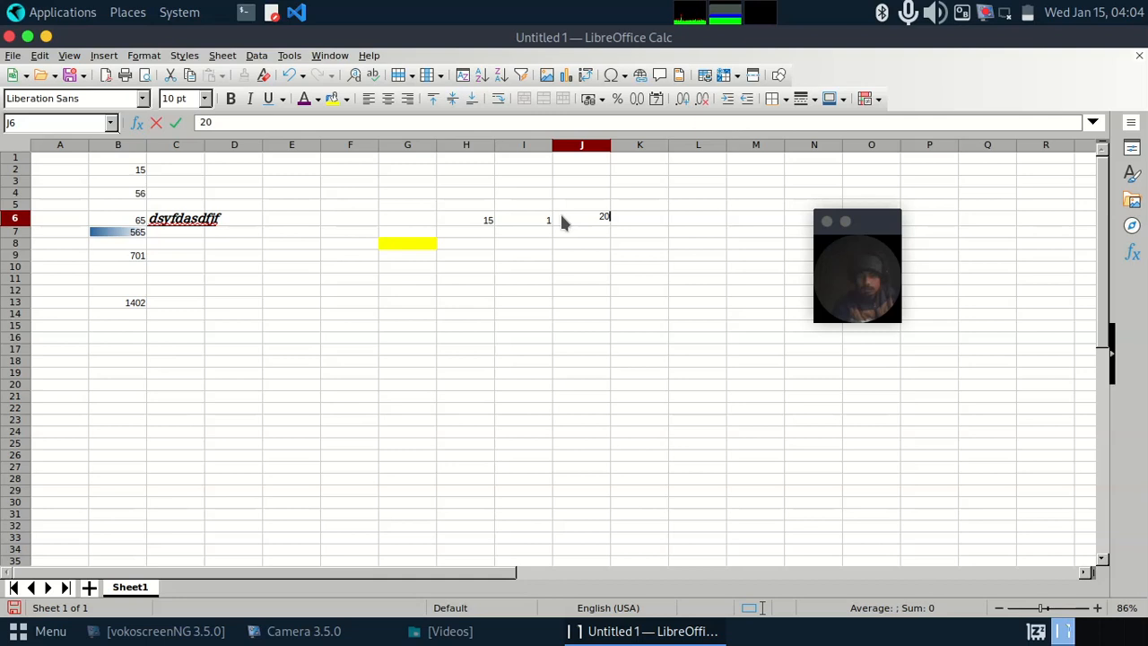
type("25")
left_click(483, 231)
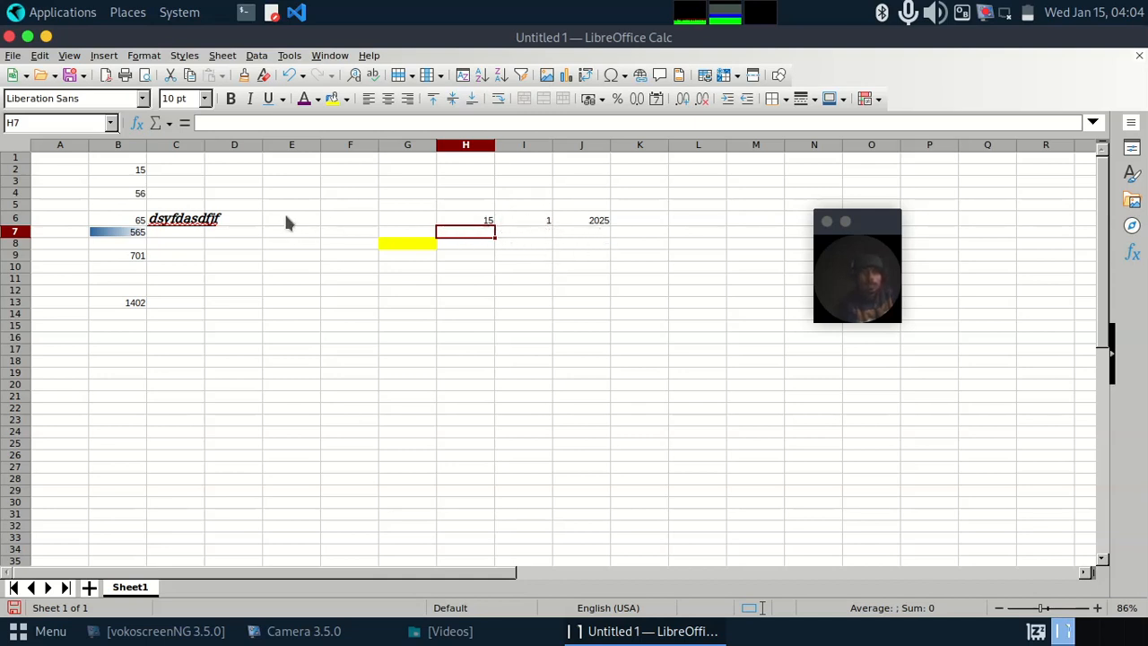
right_click(883, 216)
left_click(867, 216)
left_click_drag(867, 216, 874, 200)
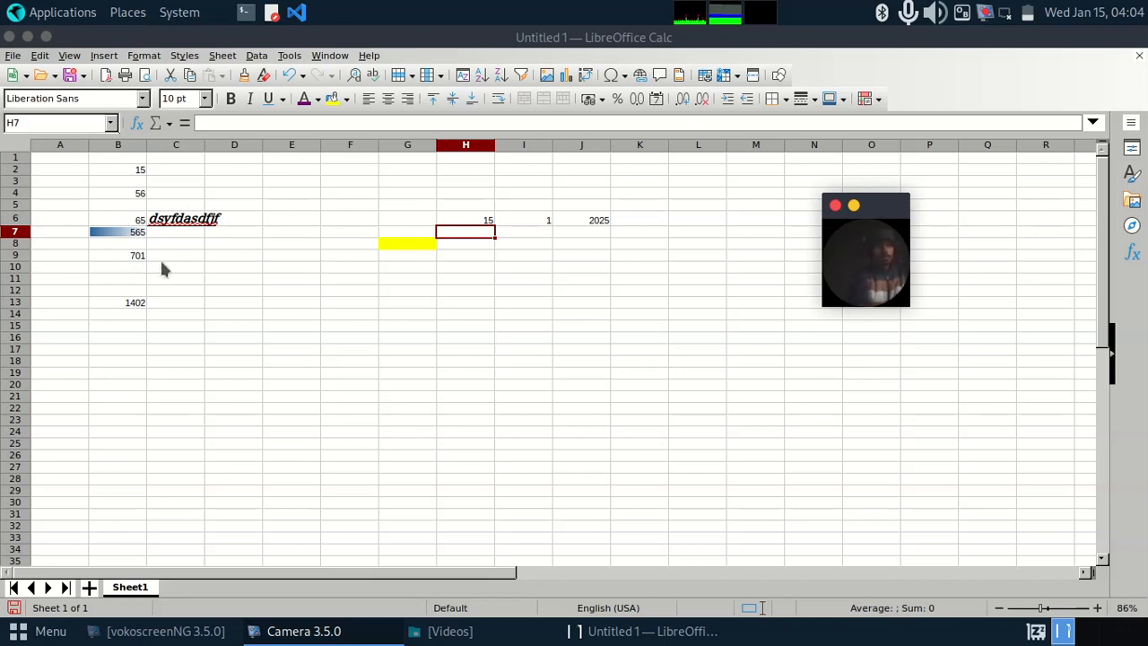
Step: Clear the direct formatting from all cells of the sheet
left_click(13, 149)
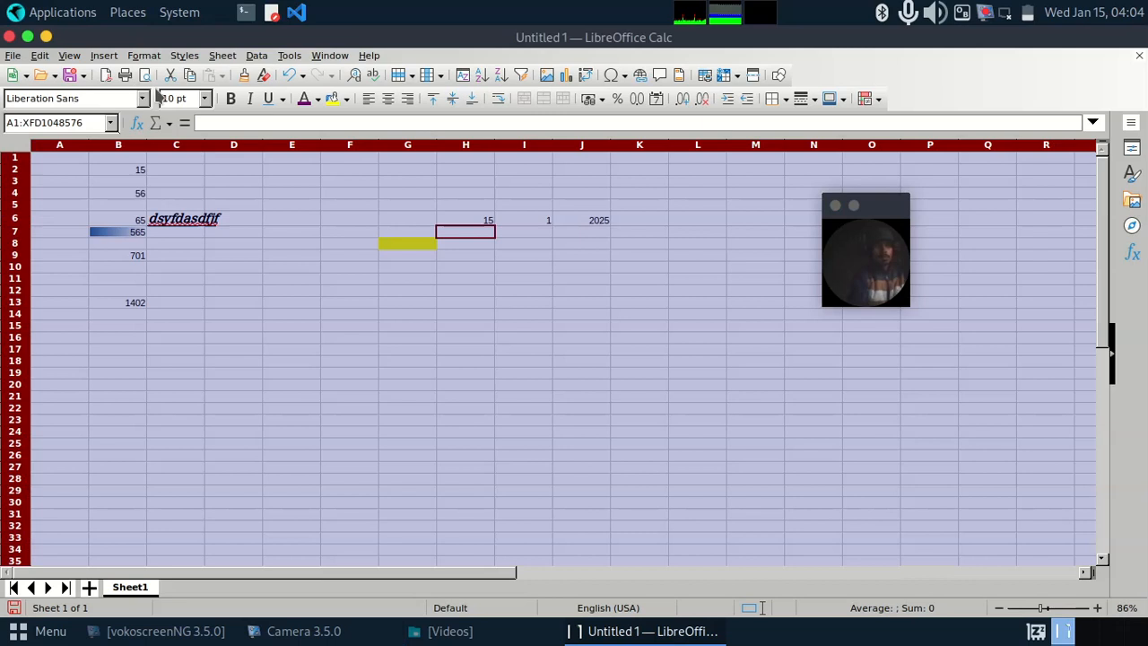
left_click(264, 76)
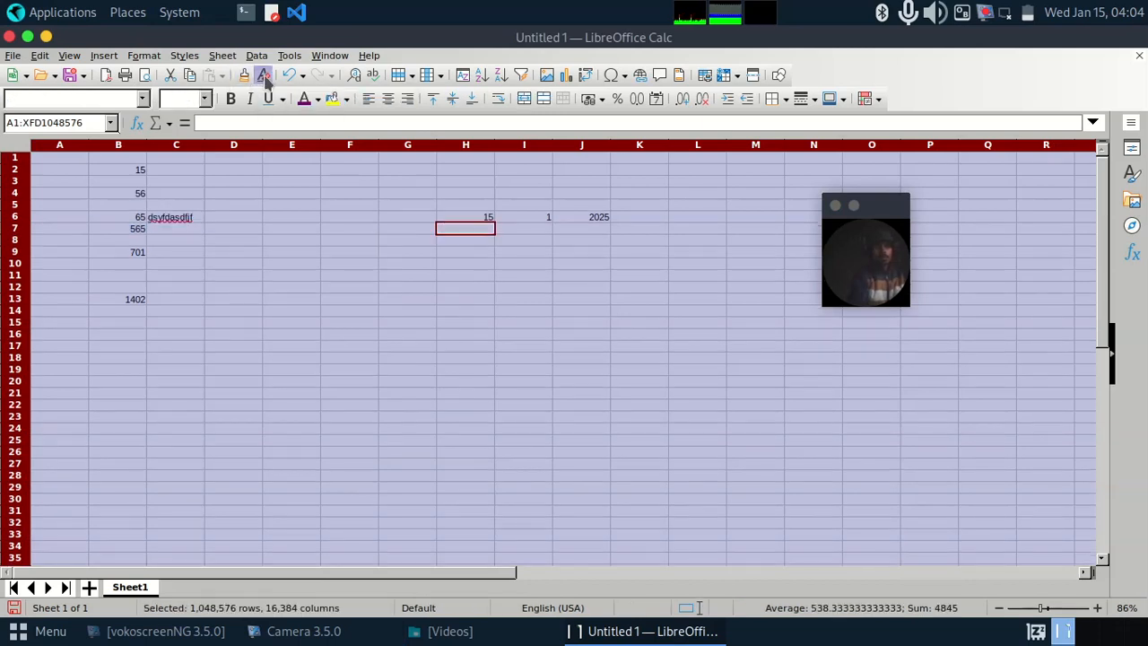
left_click(291, 268)
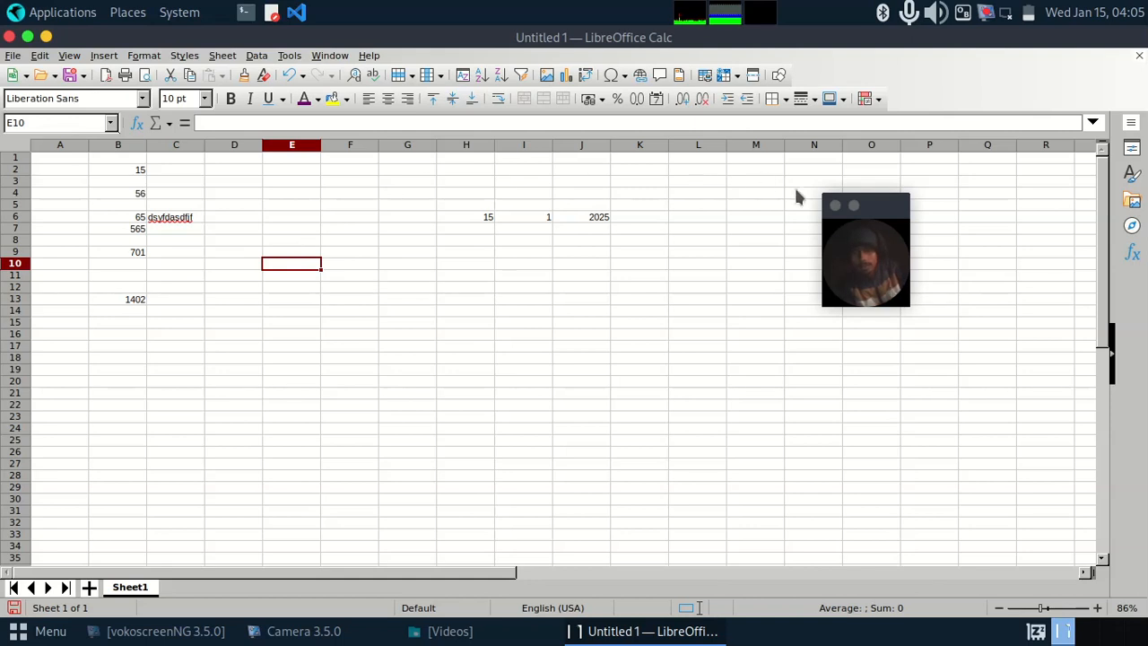
left_click_drag(875, 212, 902, 212)
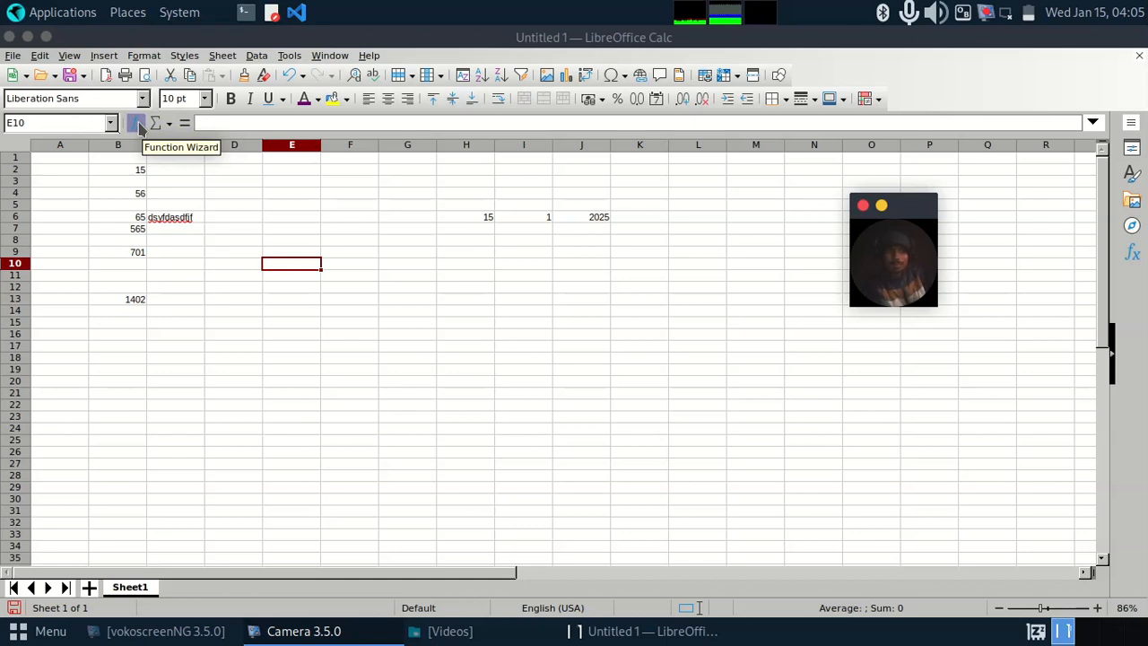
left_click(337, 255)
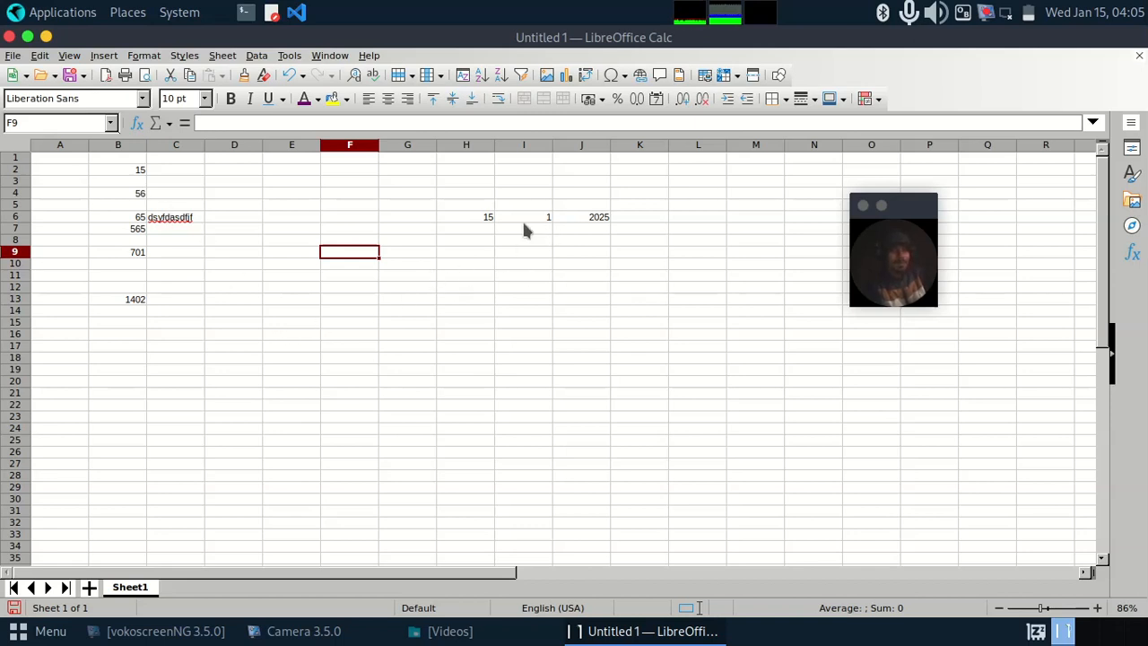
left_click(492, 267)
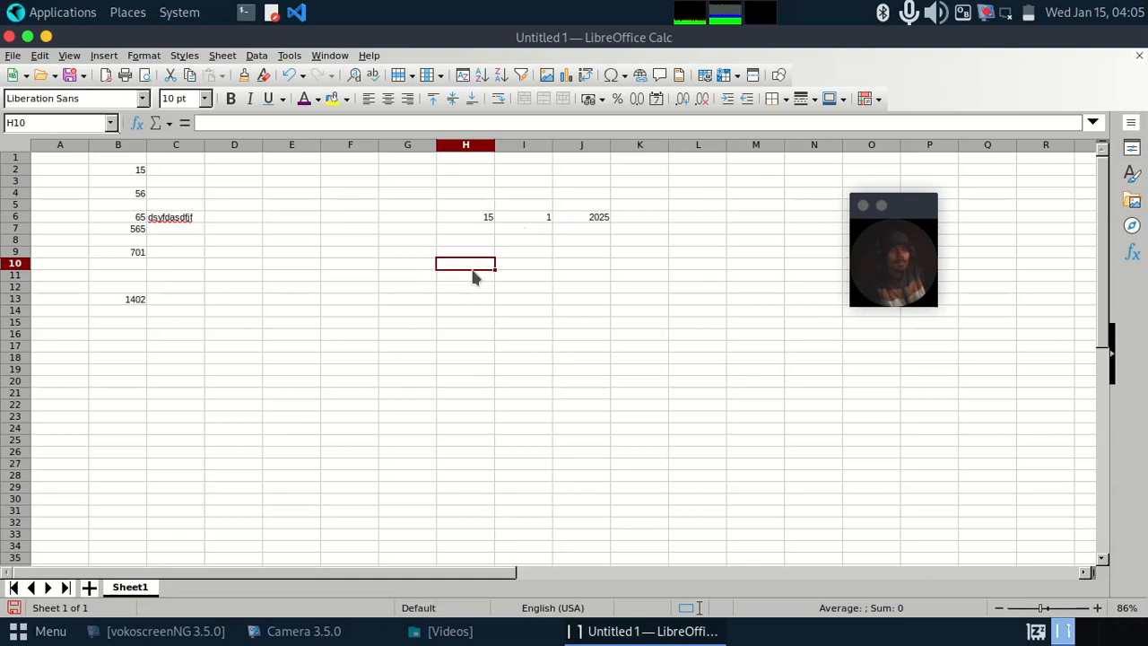
Step: Insert a Sum formula in cell H11 that adds the range H6:J6
left_click(474, 272)
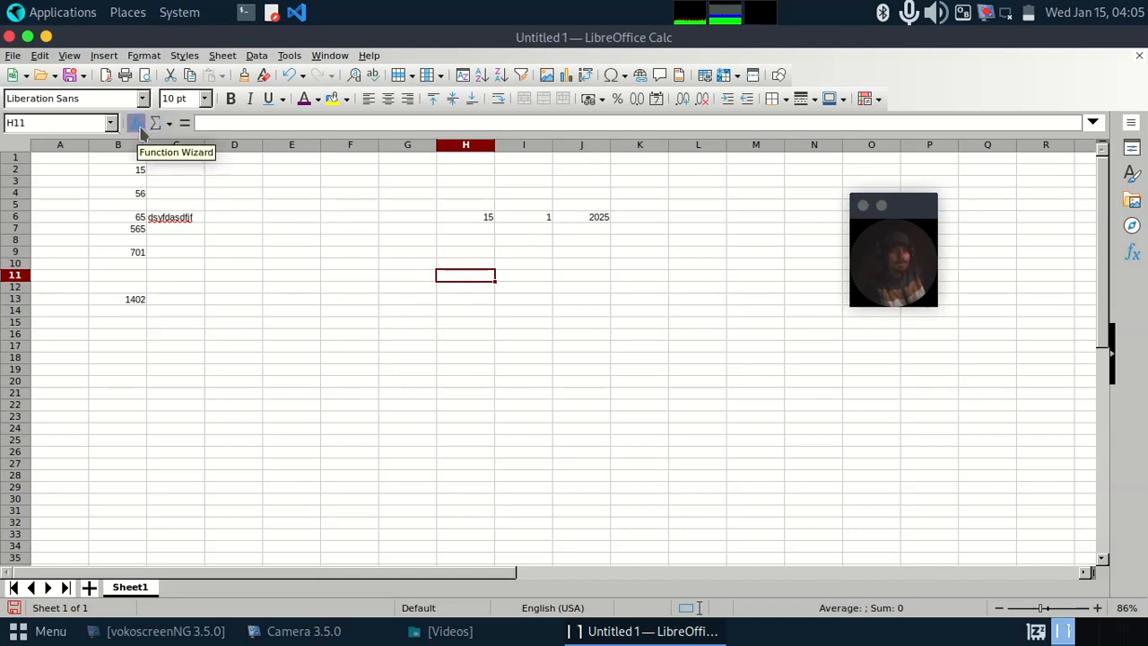
left_click(166, 127)
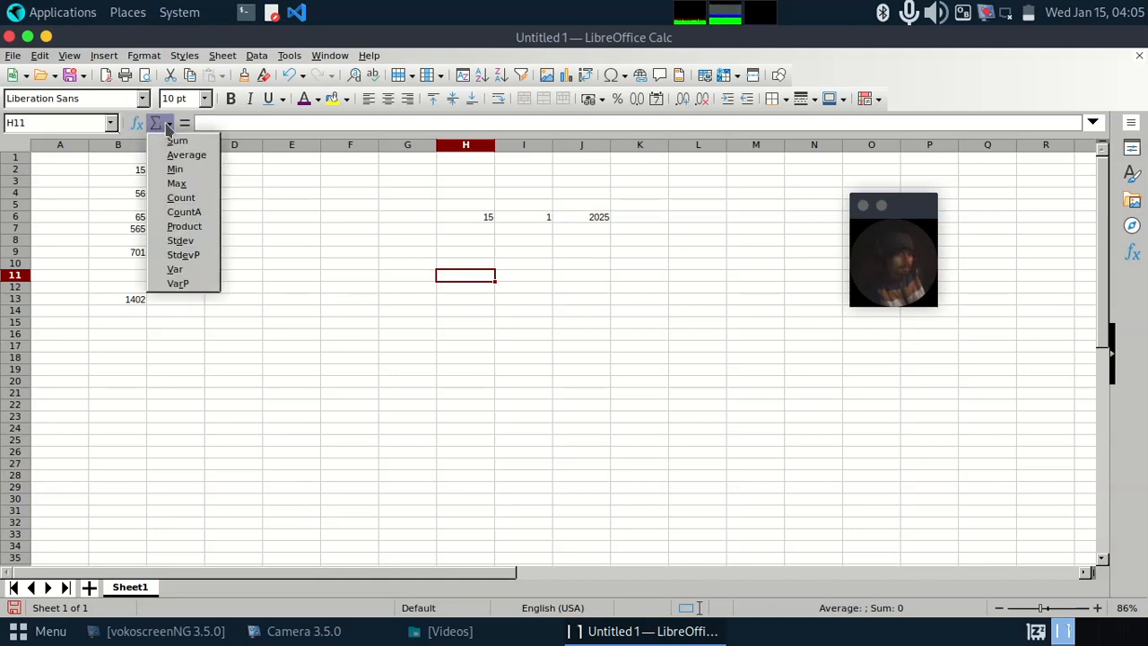
left_click(178, 142)
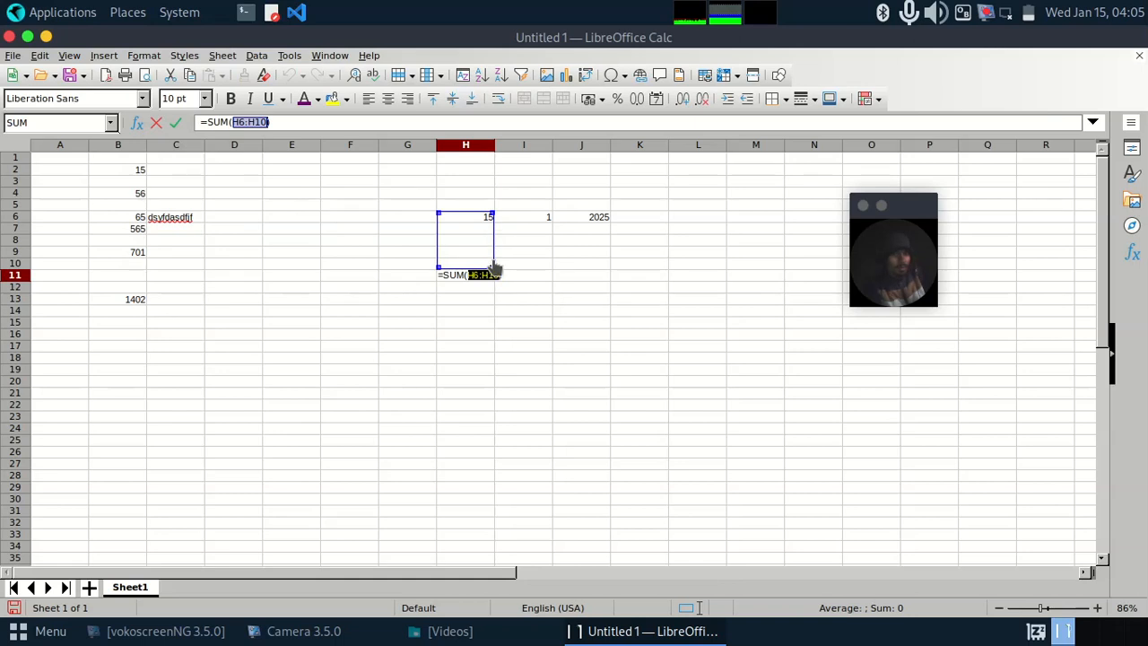
left_click_drag(491, 267, 496, 230)
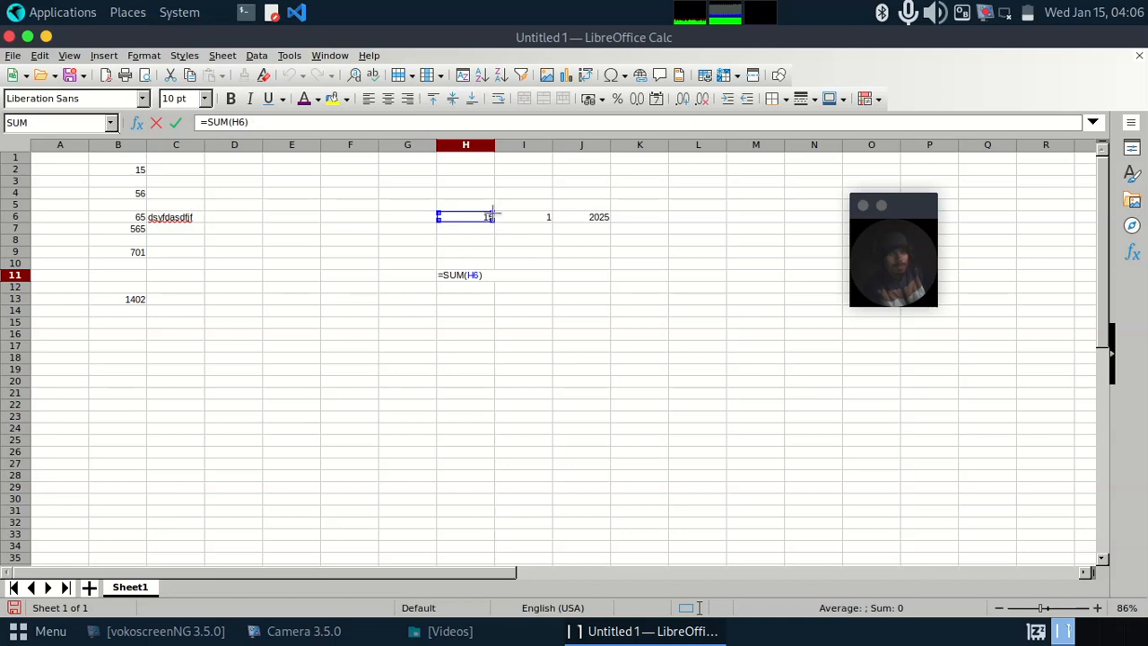
left_click_drag(491, 215, 590, 221)
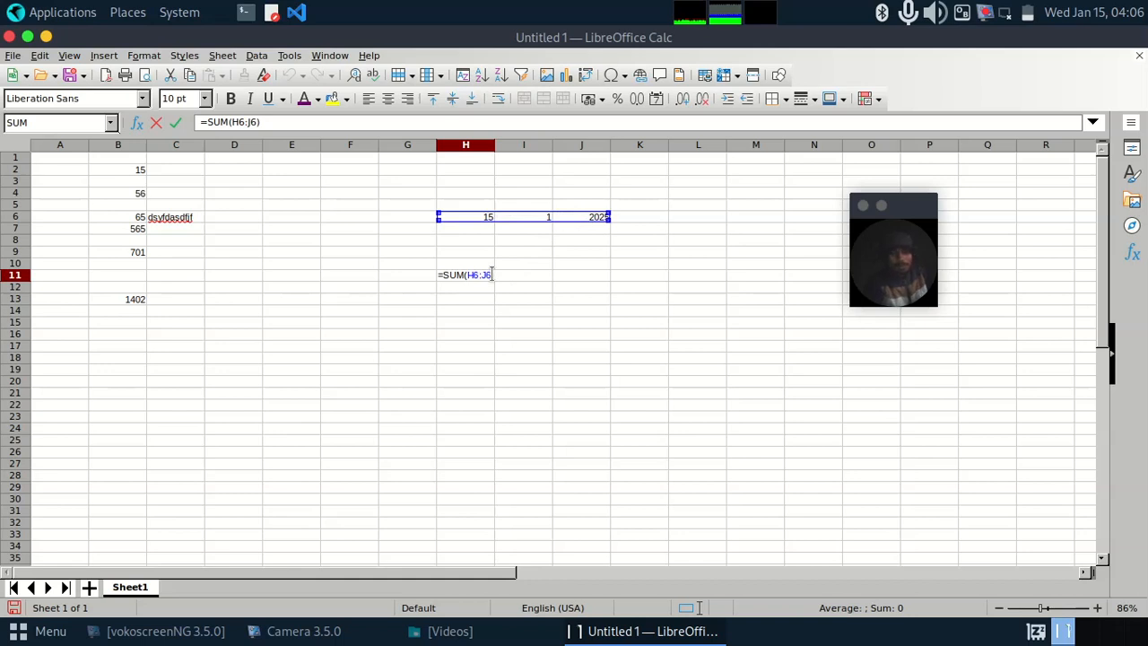
key("Return")
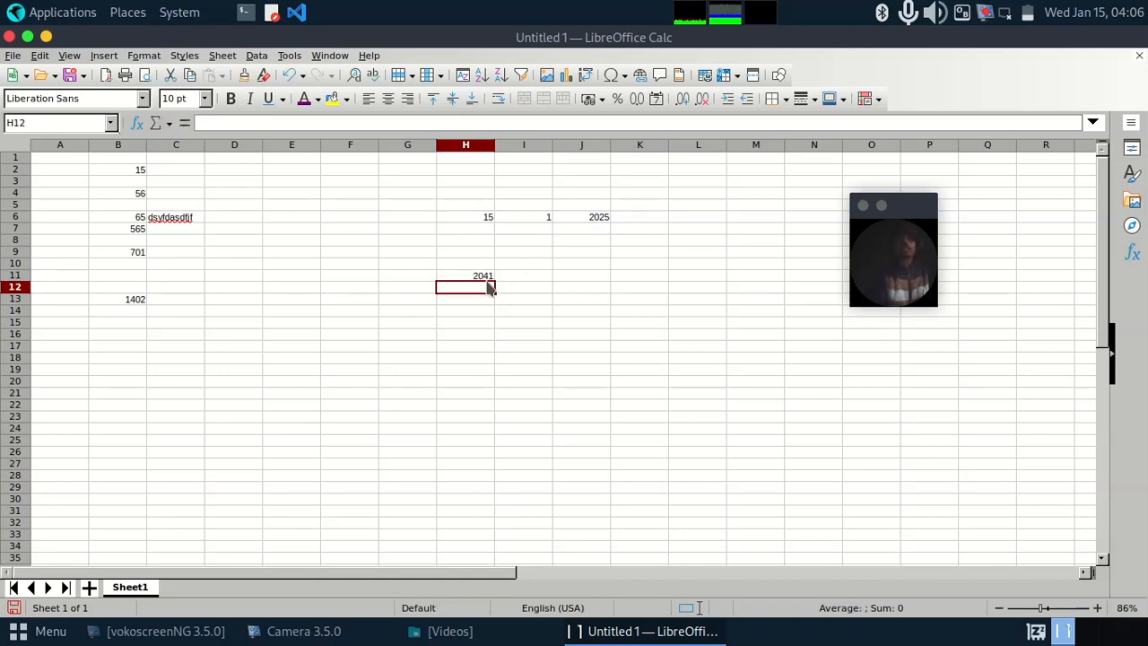
left_click(487, 277)
double_click(490, 278)
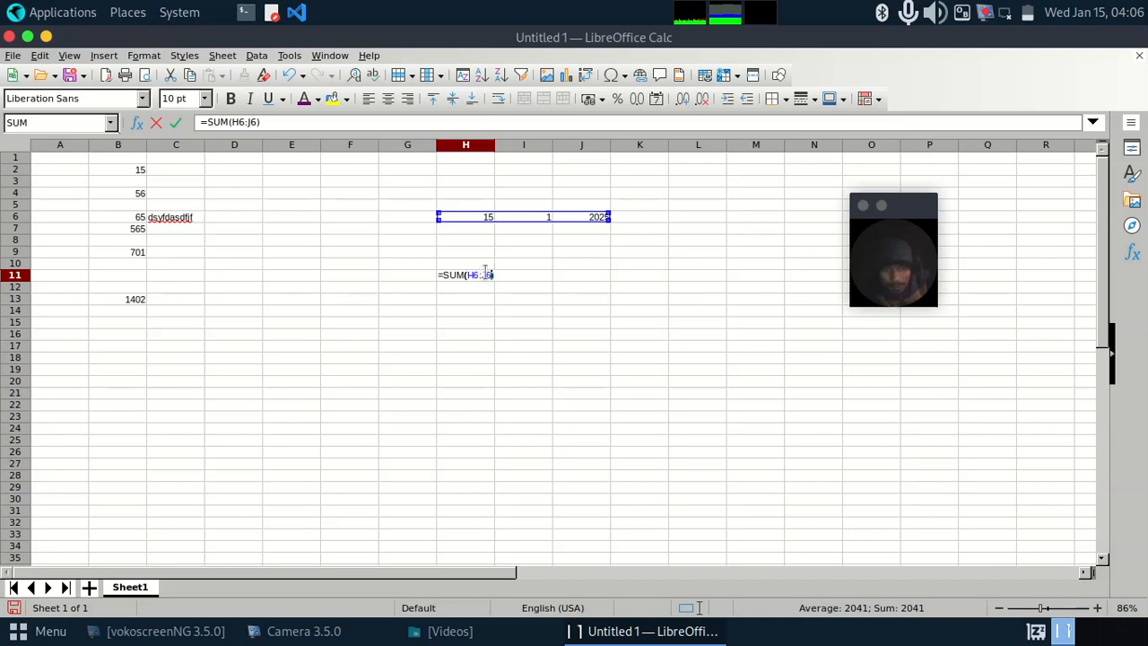
left_click(479, 299)
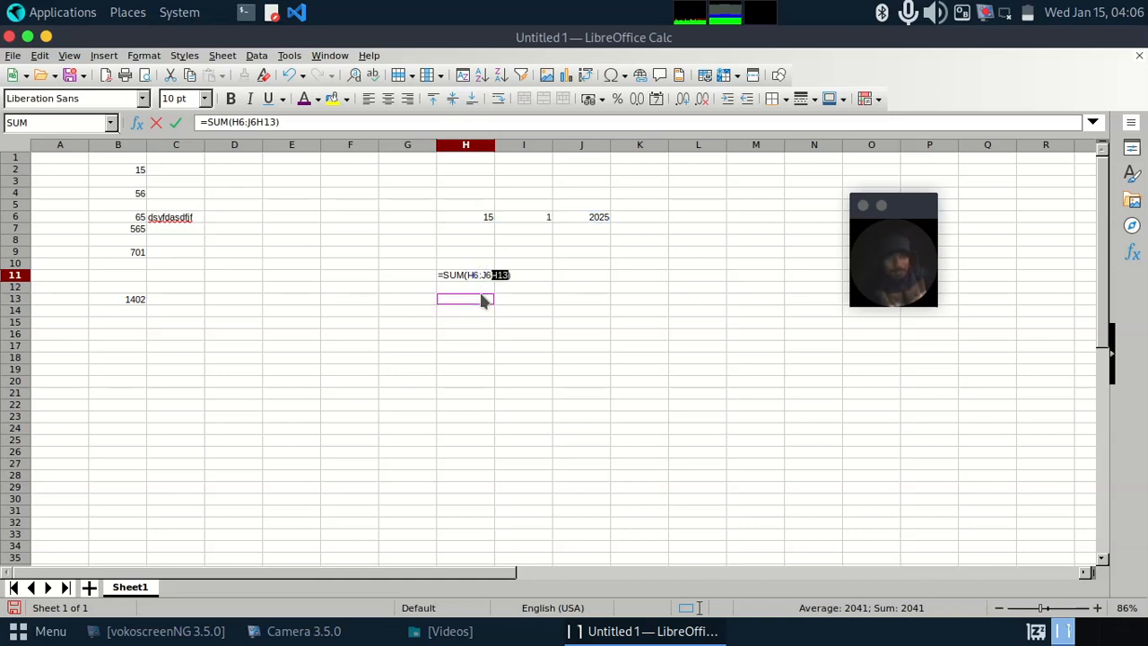
left_click(501, 313)
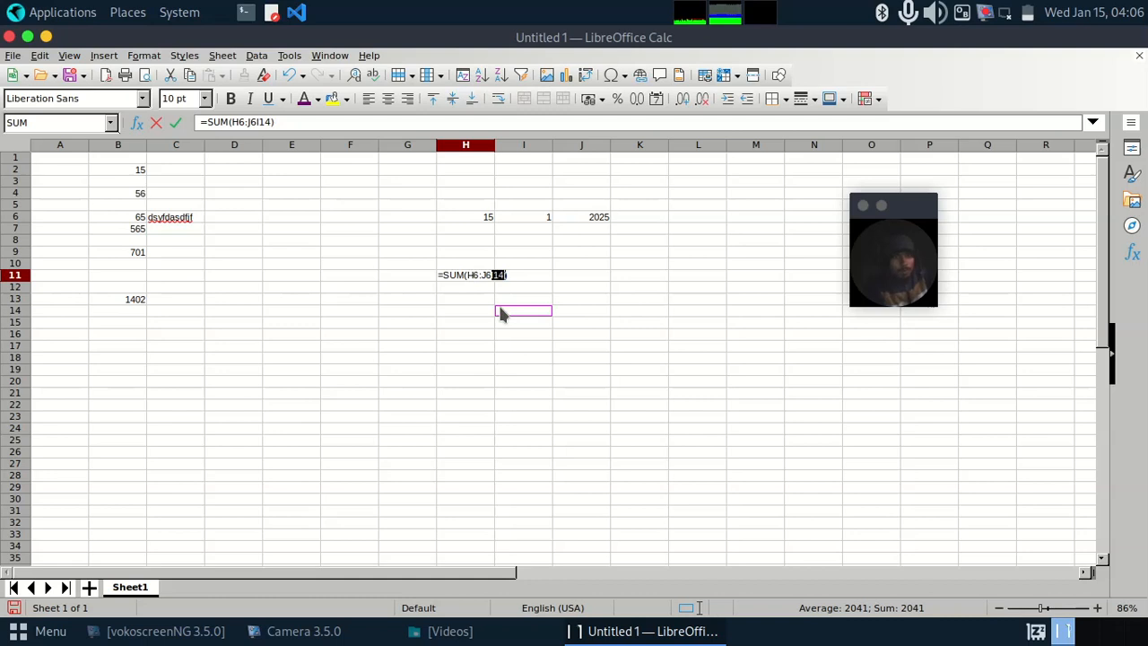
left_click(475, 276)
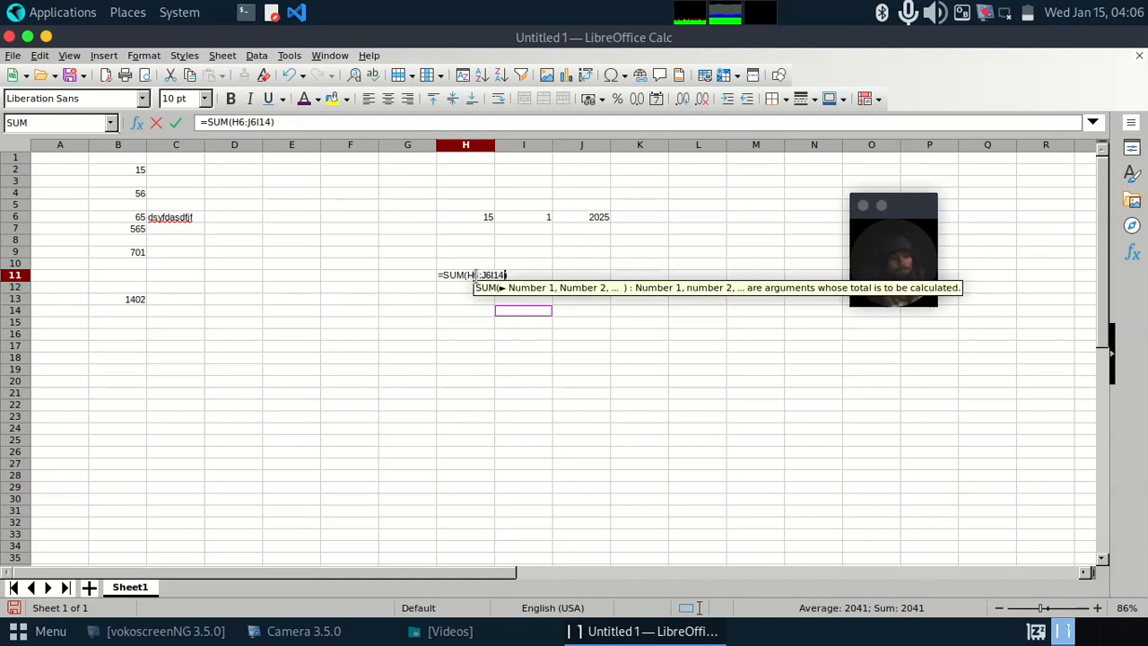
key("Return")
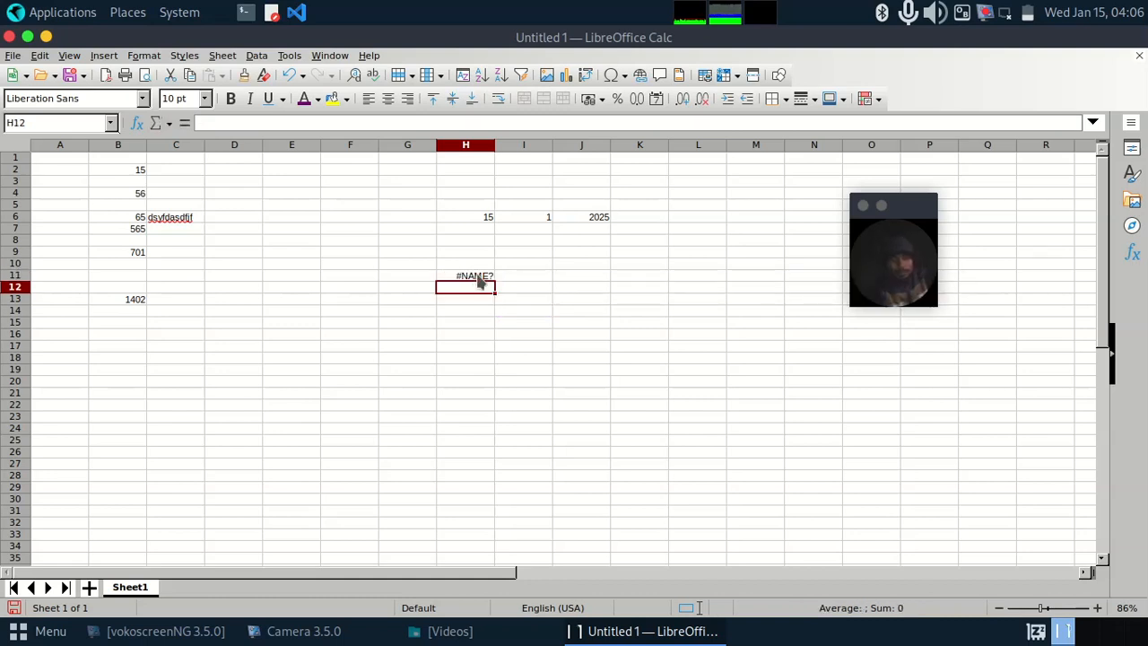
left_click(478, 278)
key("ctrl+z")
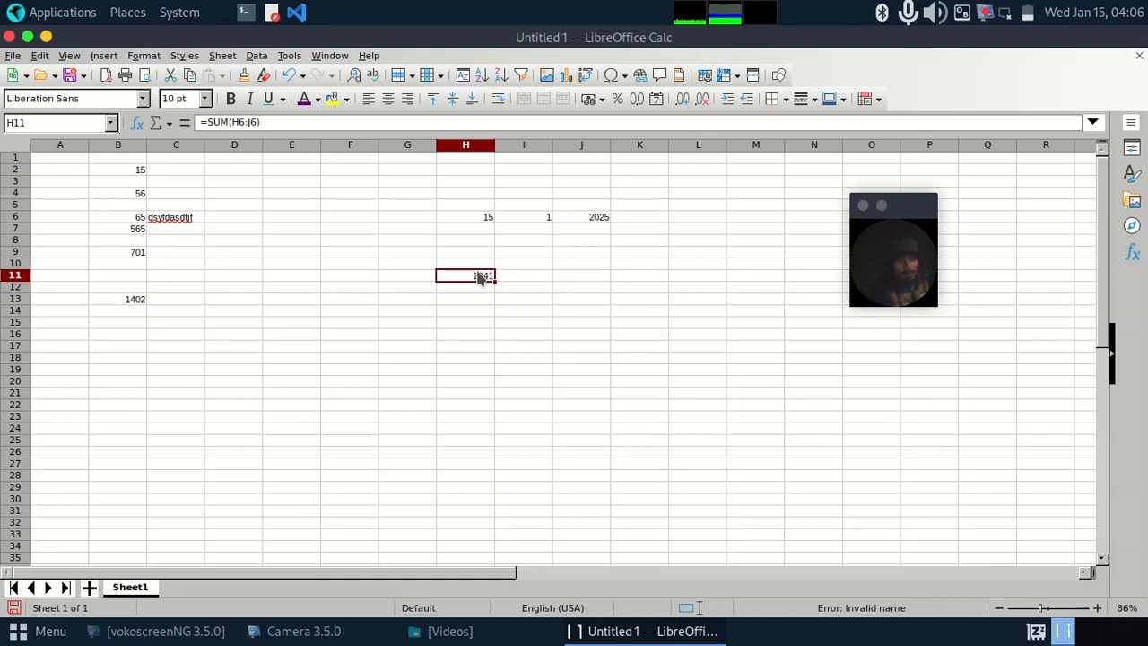
Step: Start a Sum formula in cell H12 and delete the function name SUM, leaving the bracketed range H11:H11
left_click(478, 286)
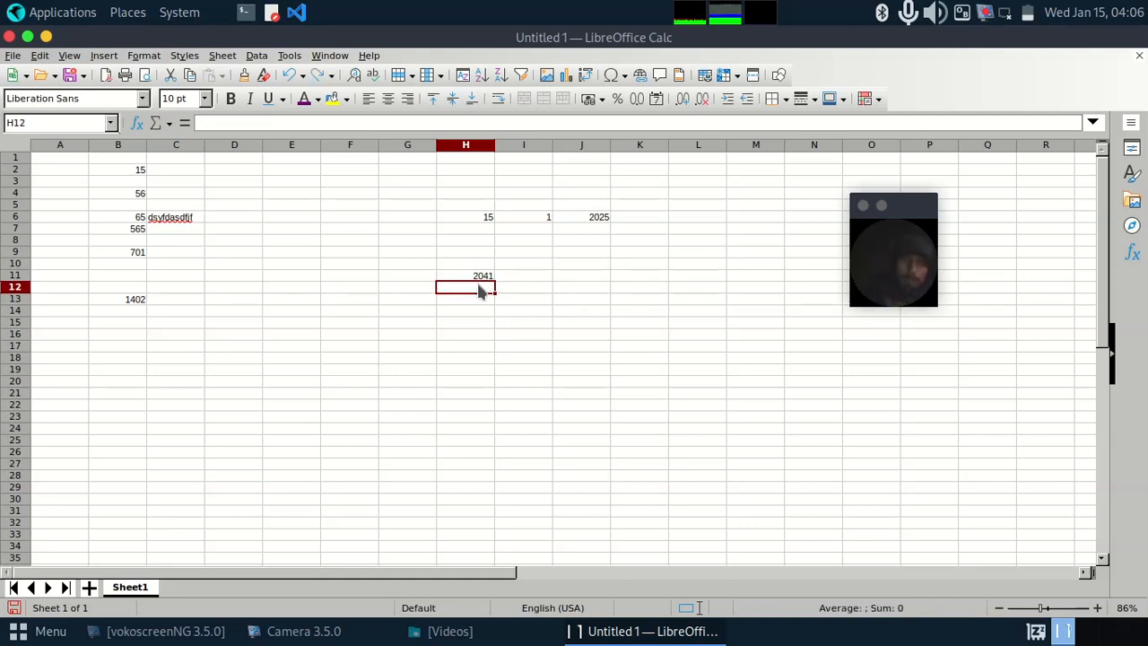
left_click(166, 123)
left_click(163, 140)
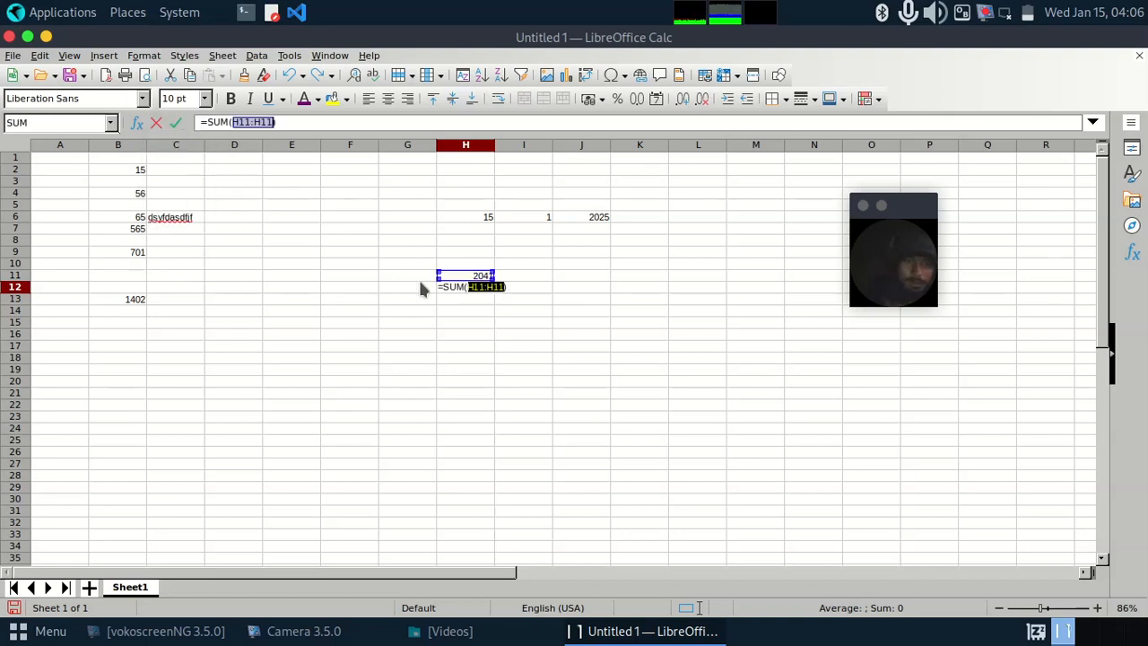
double_click(481, 285)
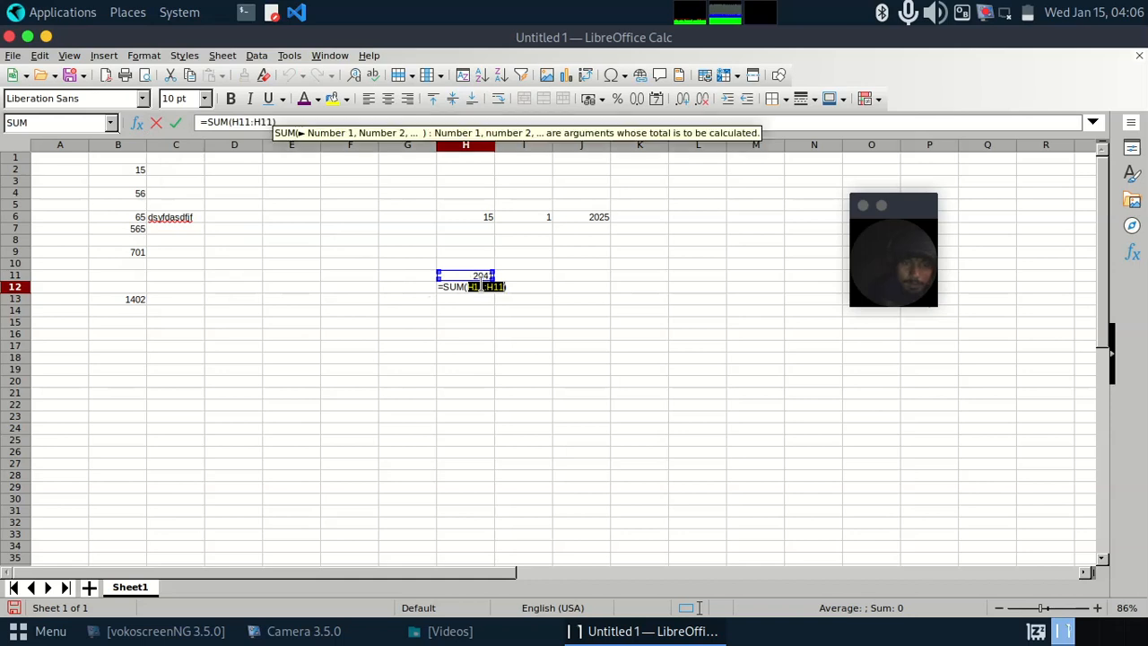
left_click(463, 286)
key("BackSpace")
key("BackSpace")
key("BackSpace")
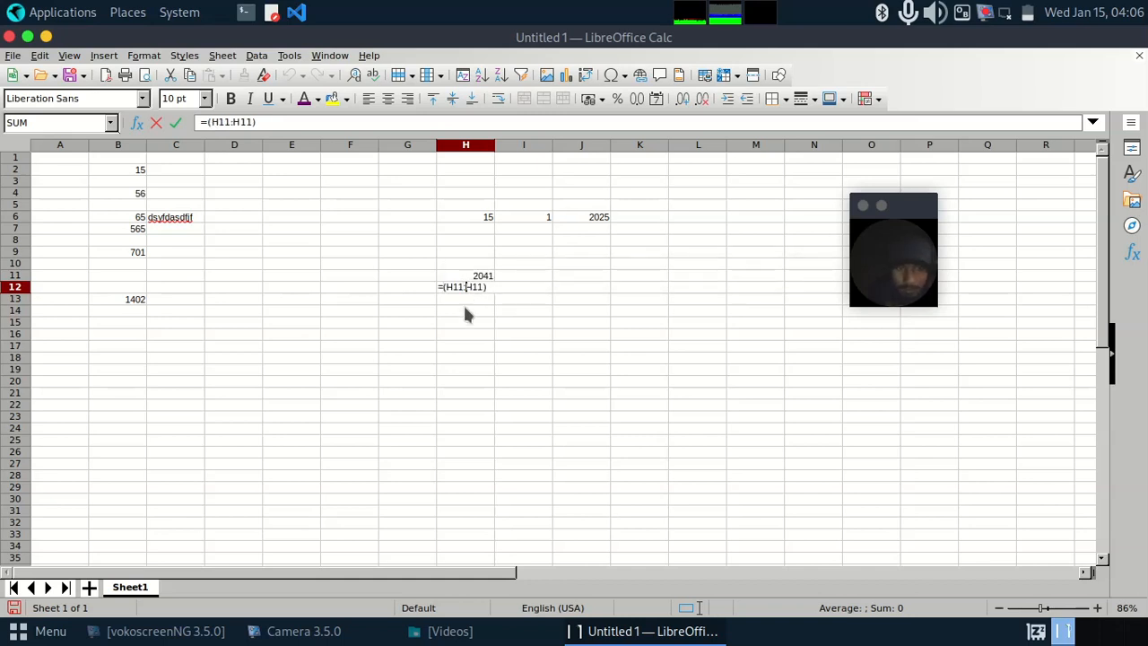
Step: Change the references in the H12 formula so it reads =(H12,H6) and enter it
key("BackSpace")
key("BackSpace")
key("BackSpace")
key("BackSpace")
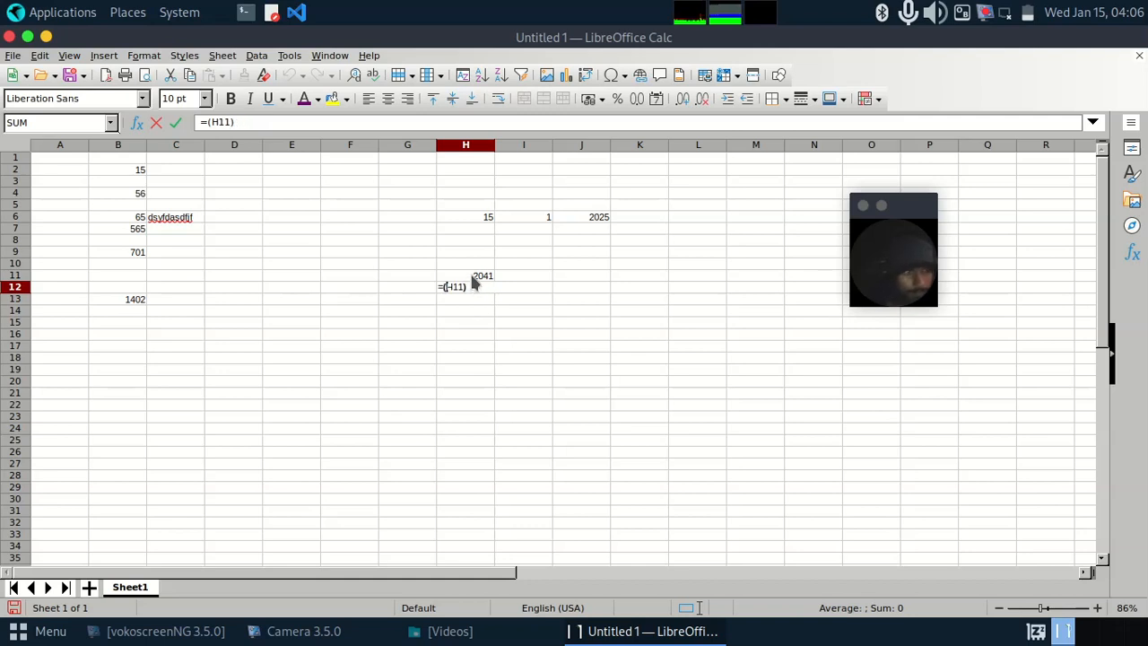
left_click(455, 285)
key("BackSpace")
type("2")
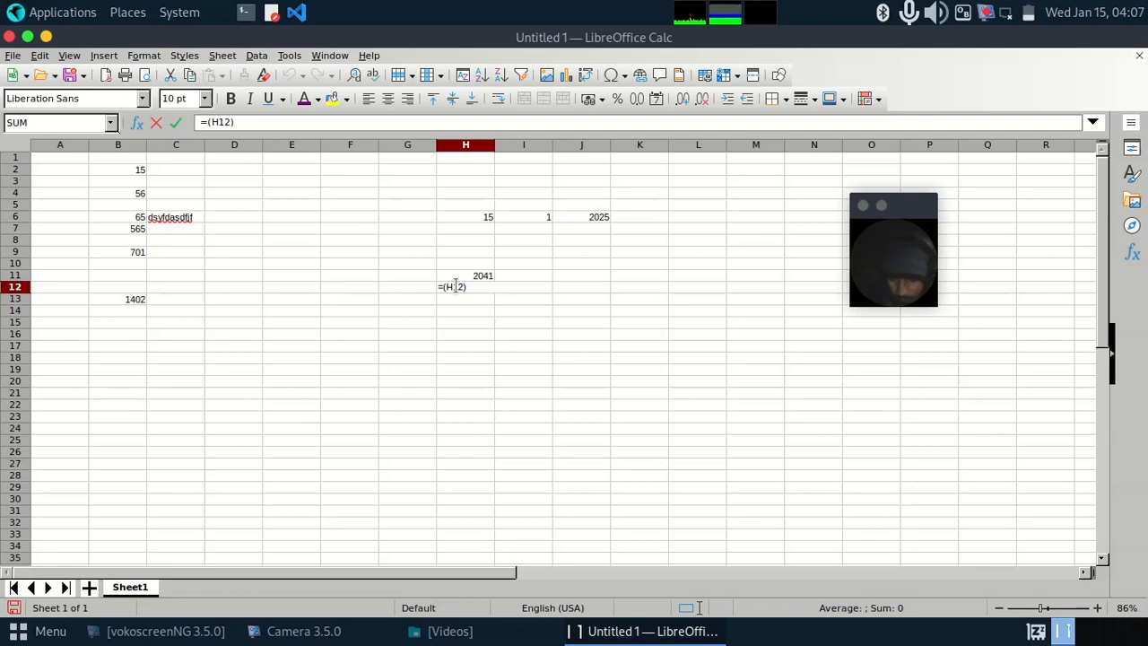
type(".")
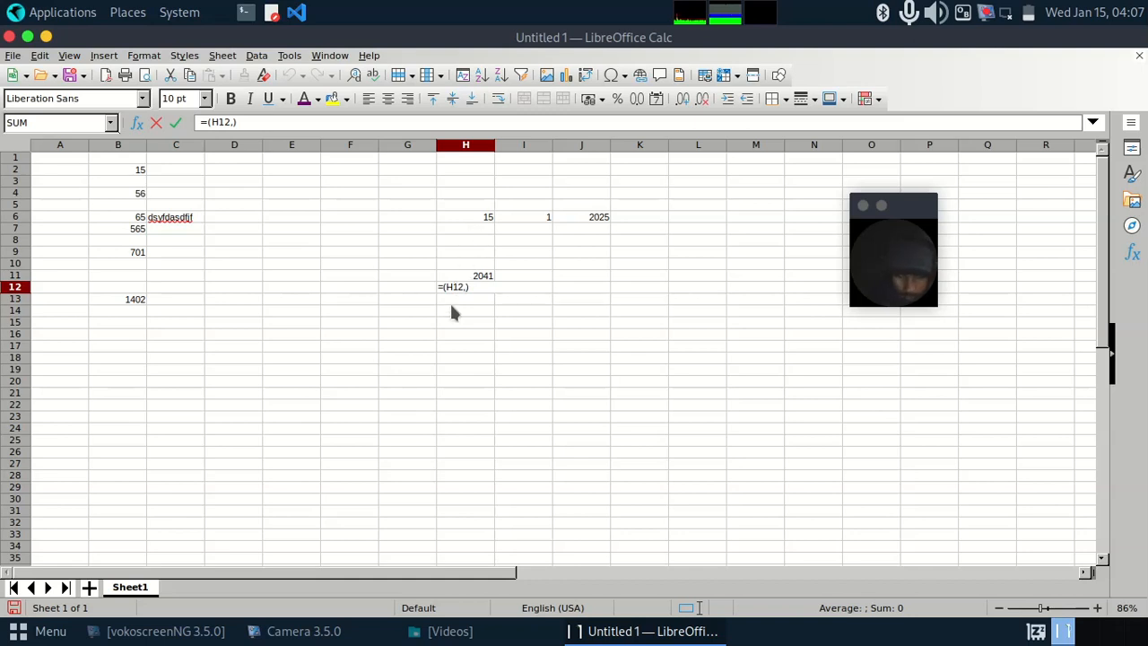
type("H6")
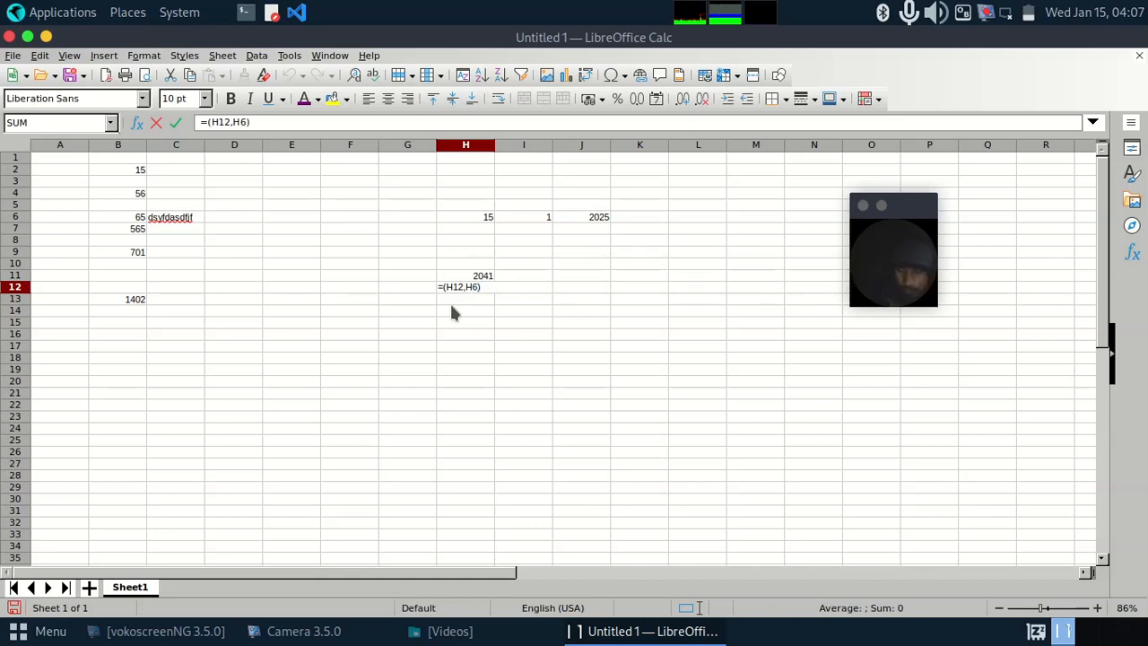
key("Return")
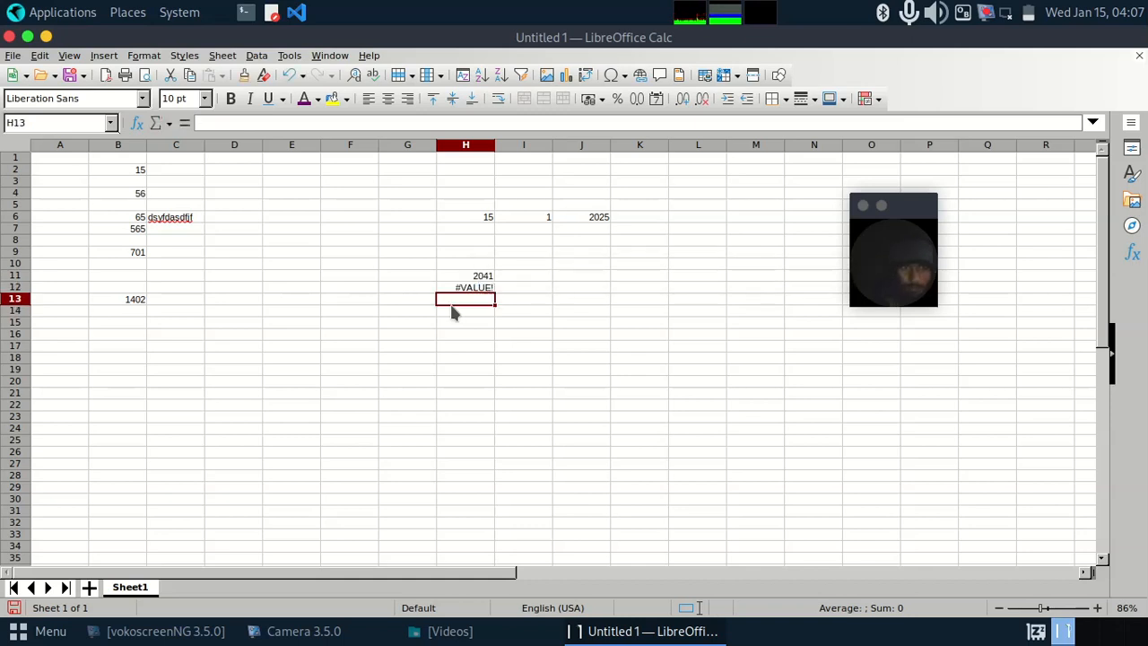
double_click(468, 287)
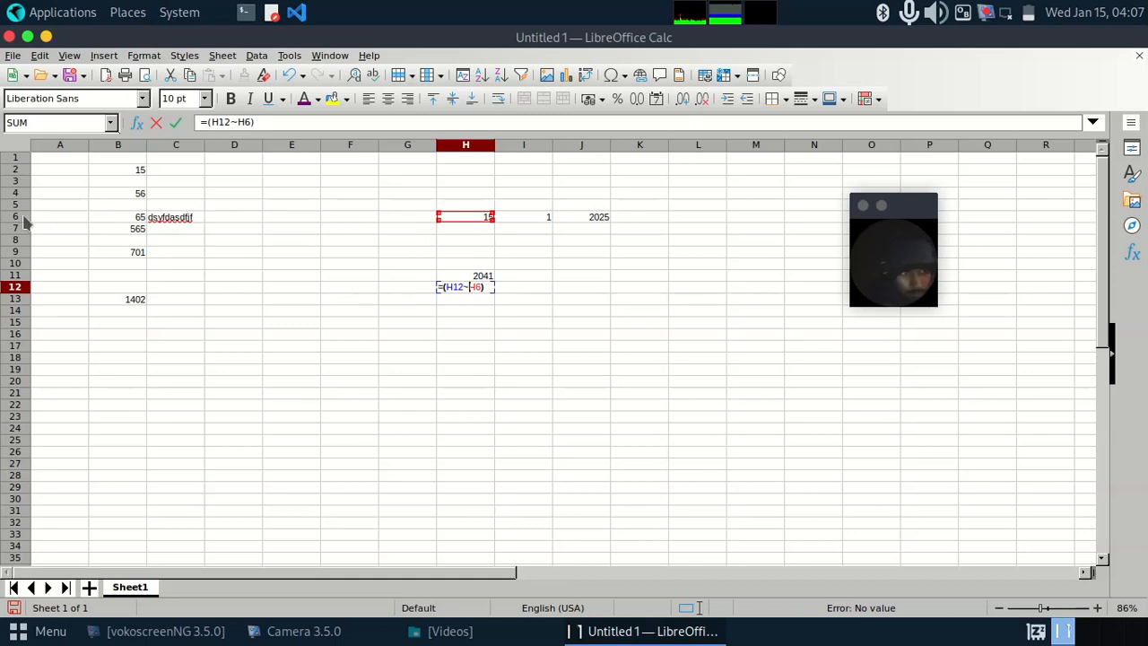
left_click(157, 127)
left_click(157, 127)
left_click(157, 127)
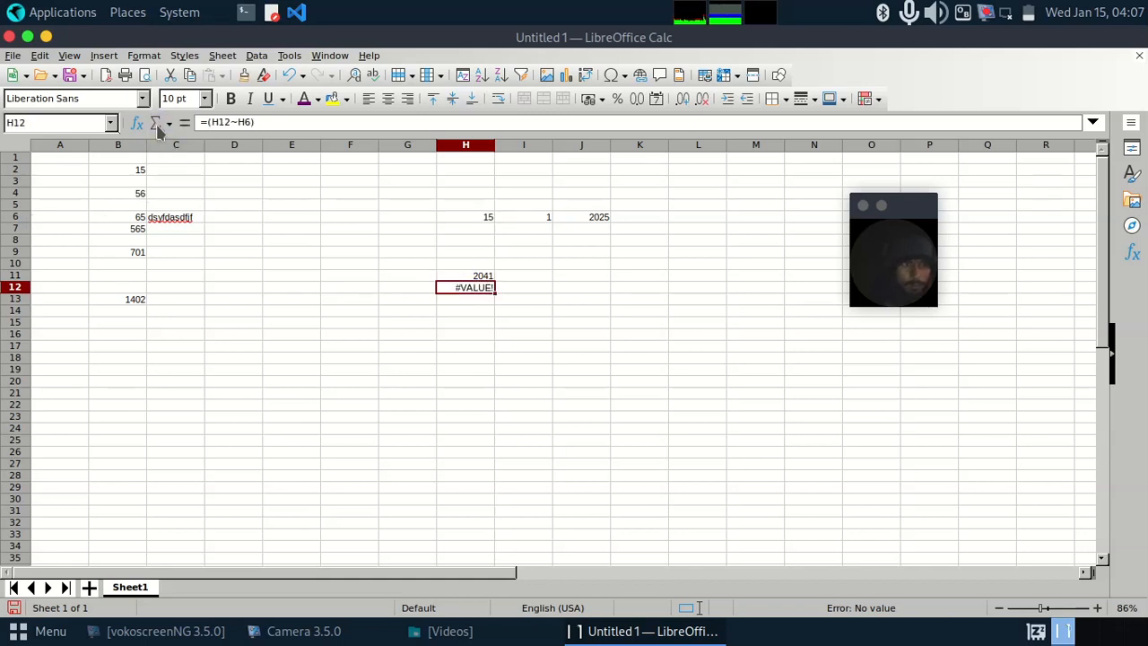
left_click(9, 36)
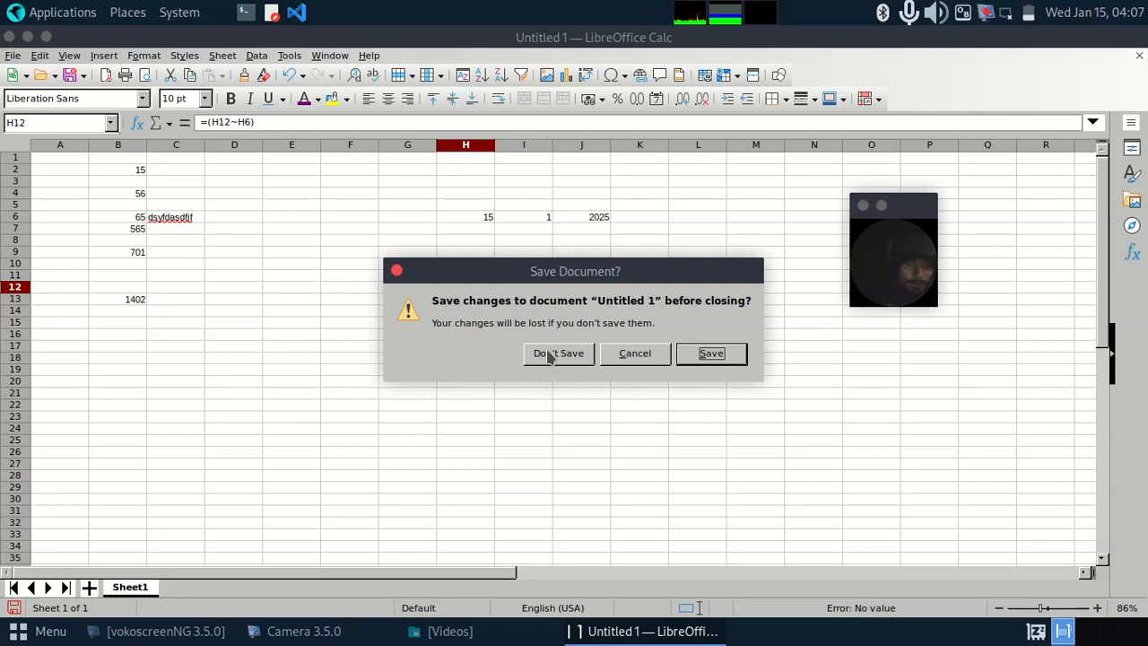
left_click(628, 351)
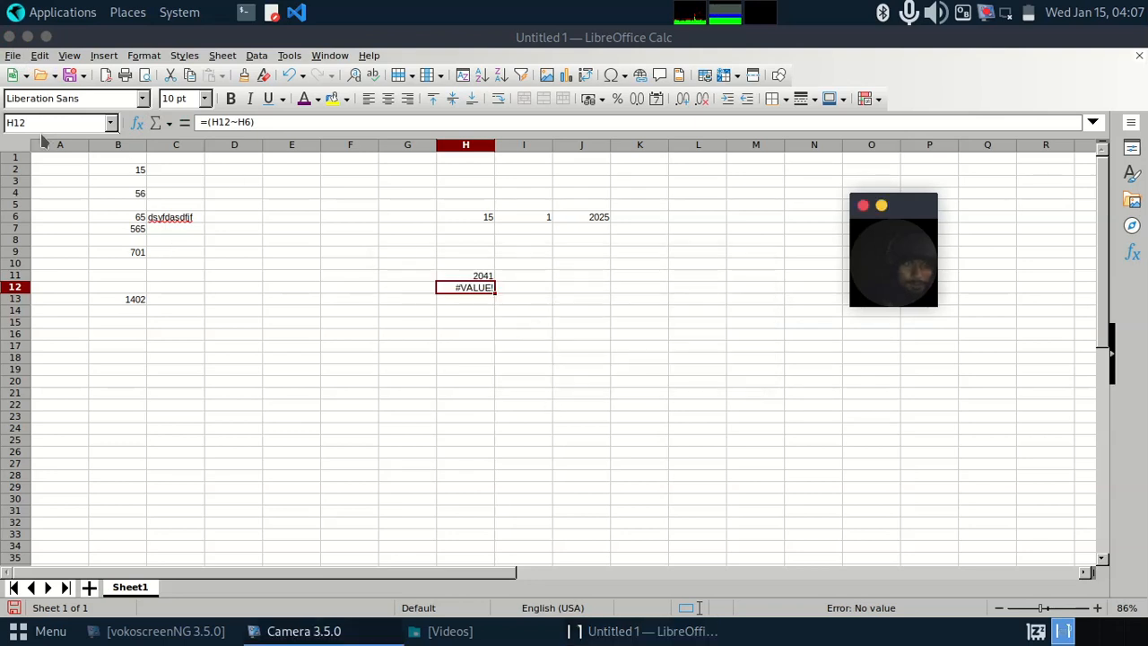
Step: Create a new blank spreadsheet and enter 15 in cell B4 and 61 in cell B5
left_click(13, 76)
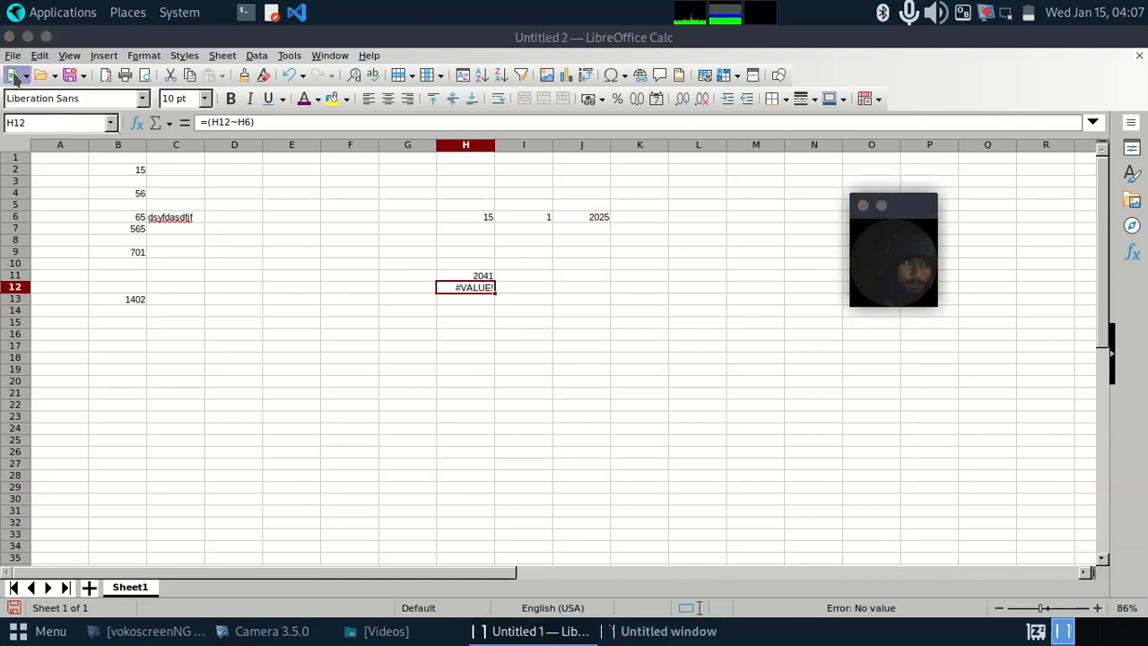
left_click(198, 205)
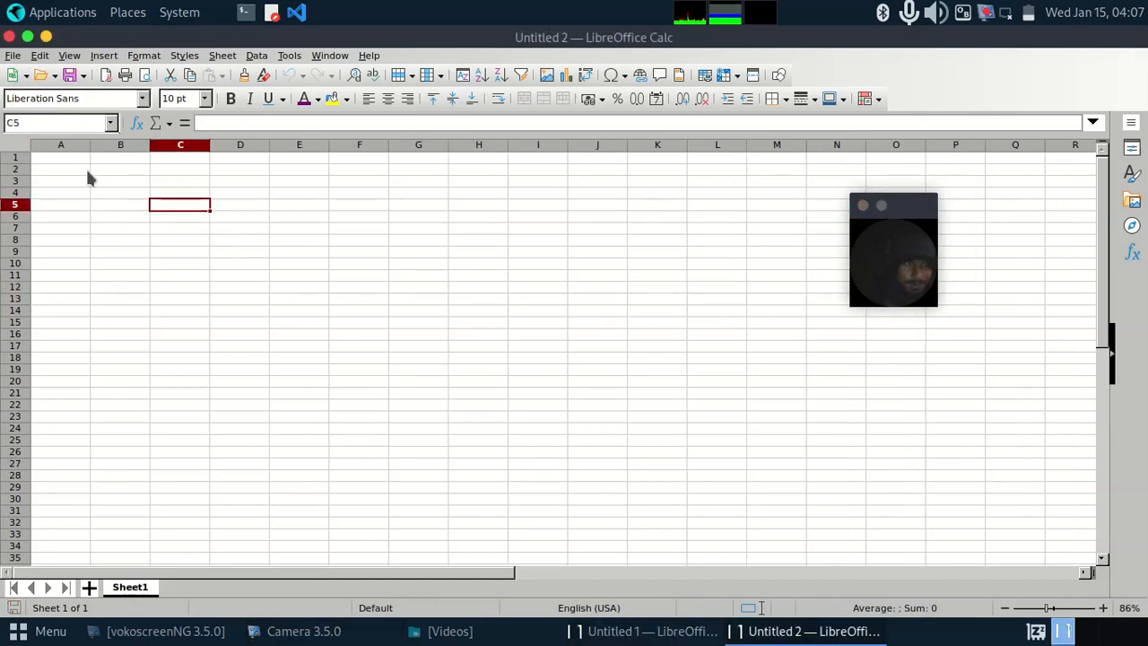
left_click(104, 192)
type("15")
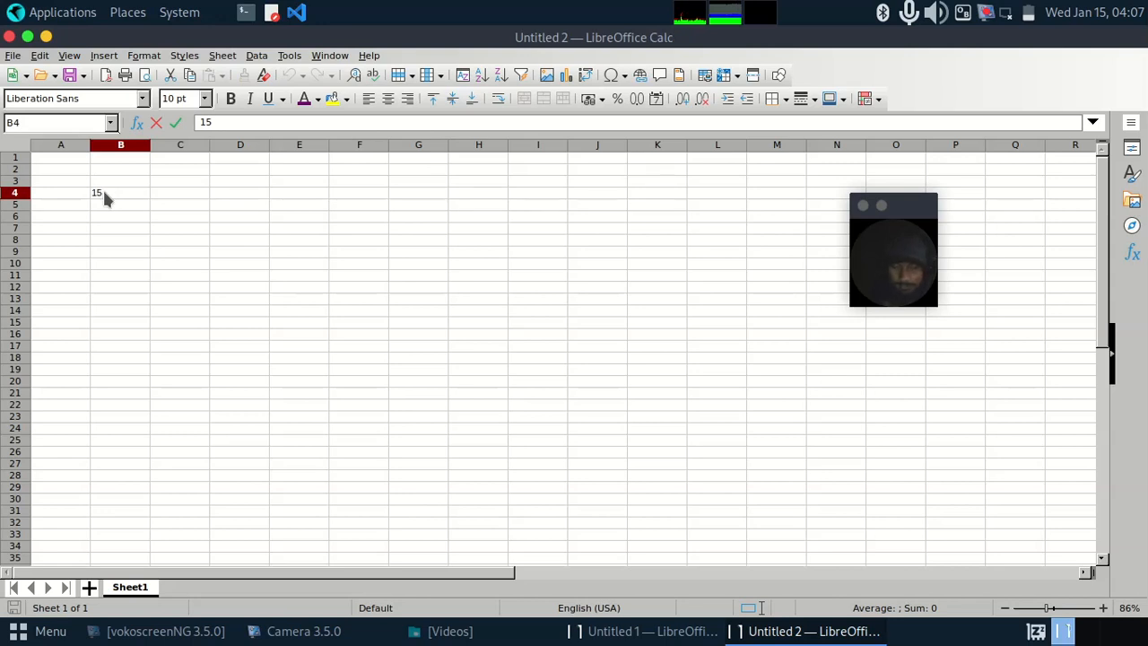
key("Return")
type("61")
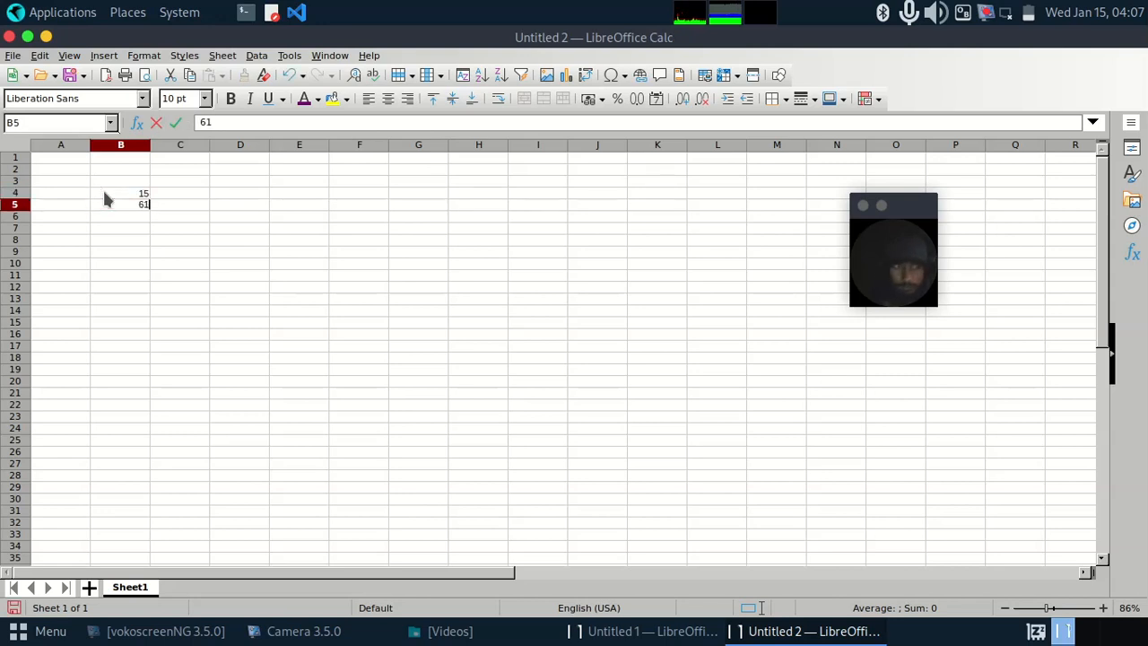
key("Return")
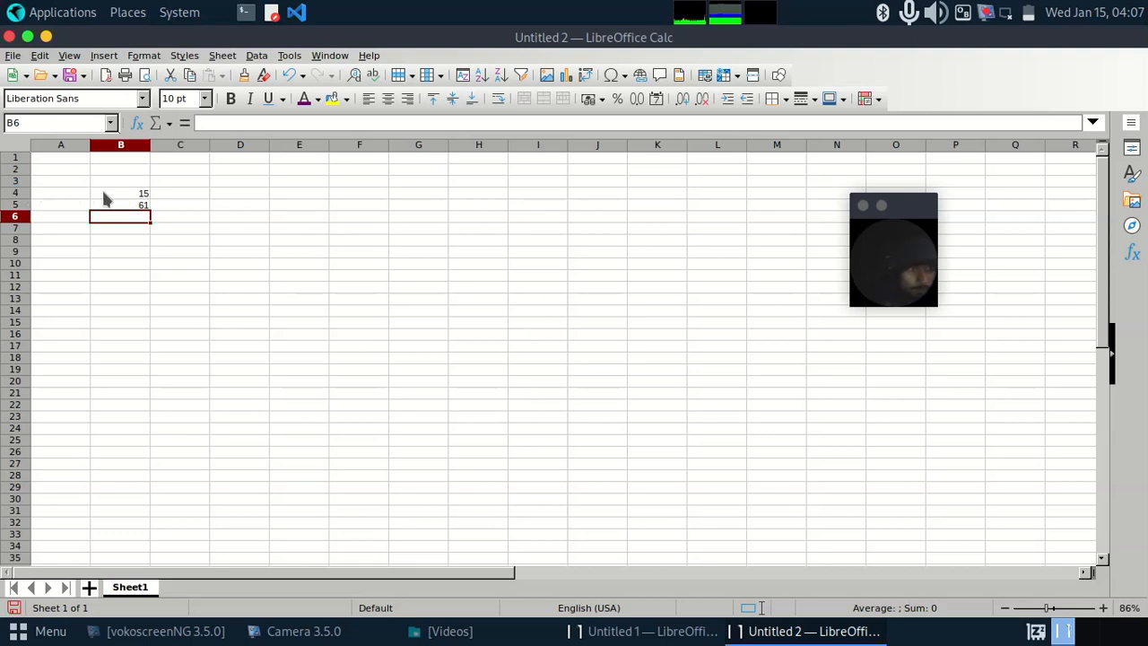
Step: Start a Sum formula in cell B7 covering the range B4:B6
left_click(104, 193)
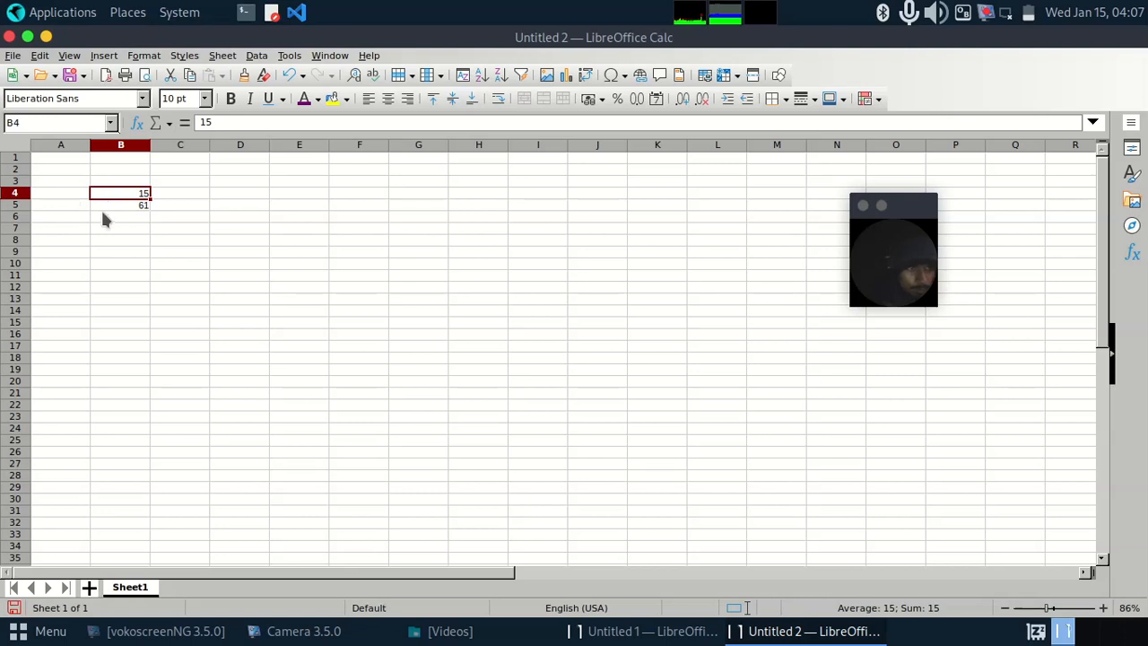
left_click(104, 207)
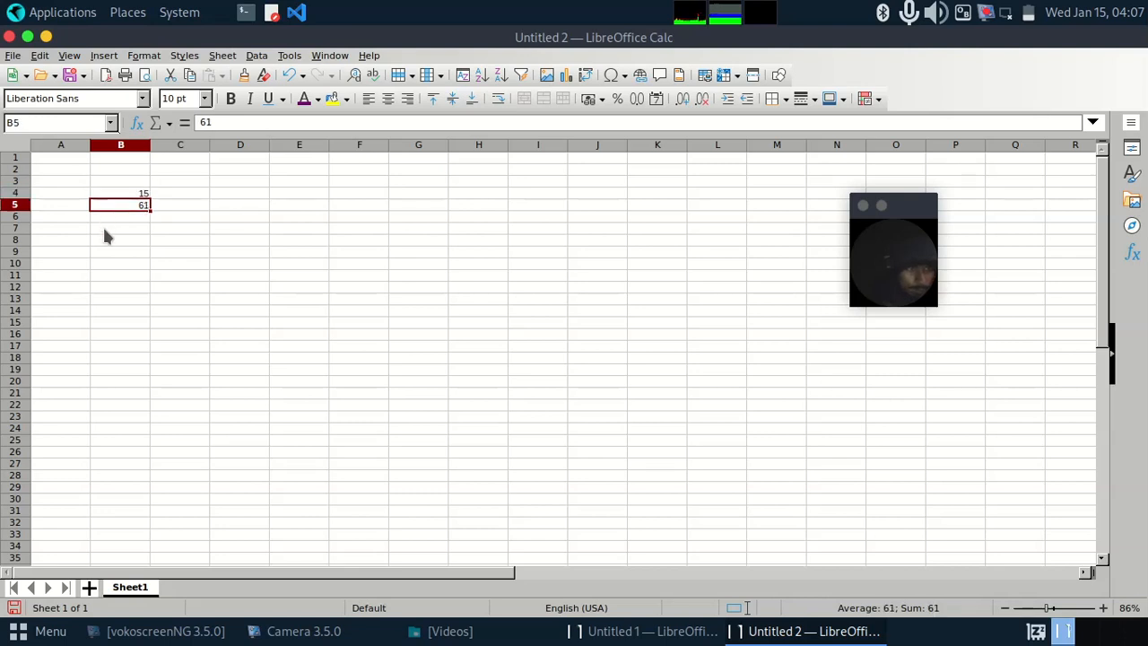
left_click(104, 229)
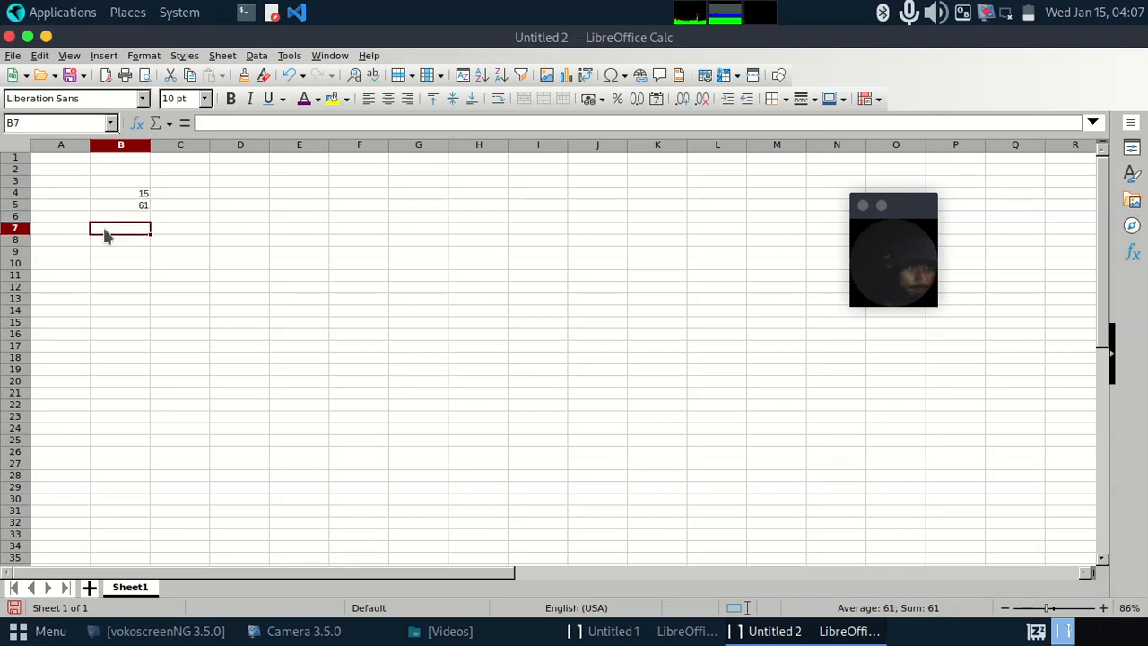
left_click(169, 125)
left_click(177, 138)
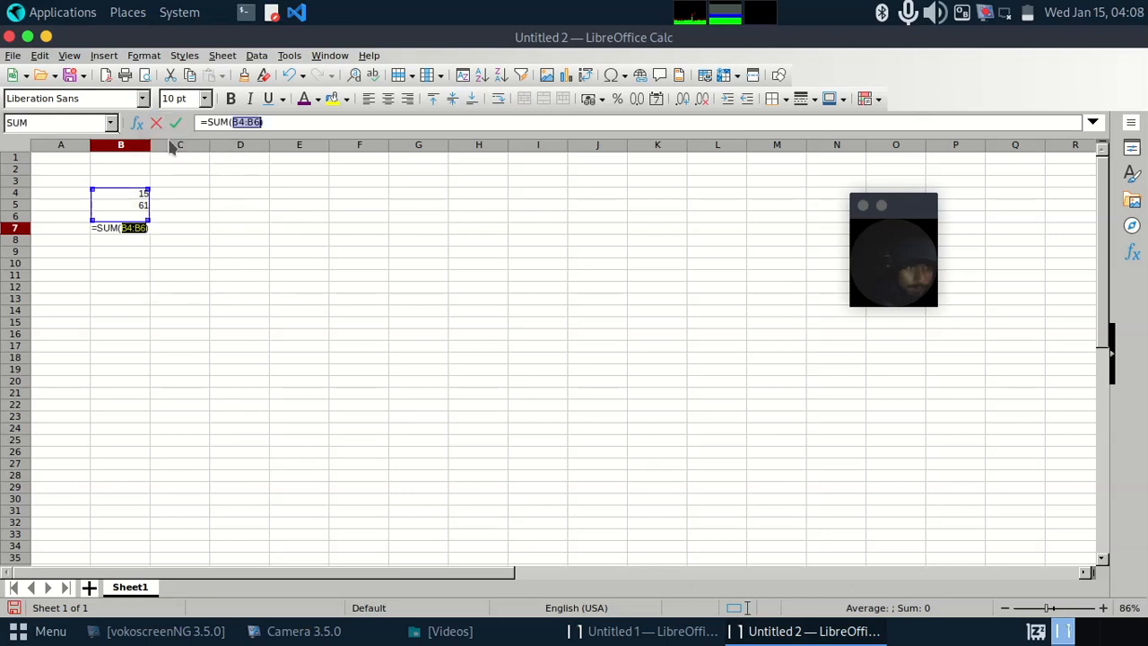
Step: Remove the function name SUM from the B7 formula and enter it as =(B4:B6)
left_click(128, 227)
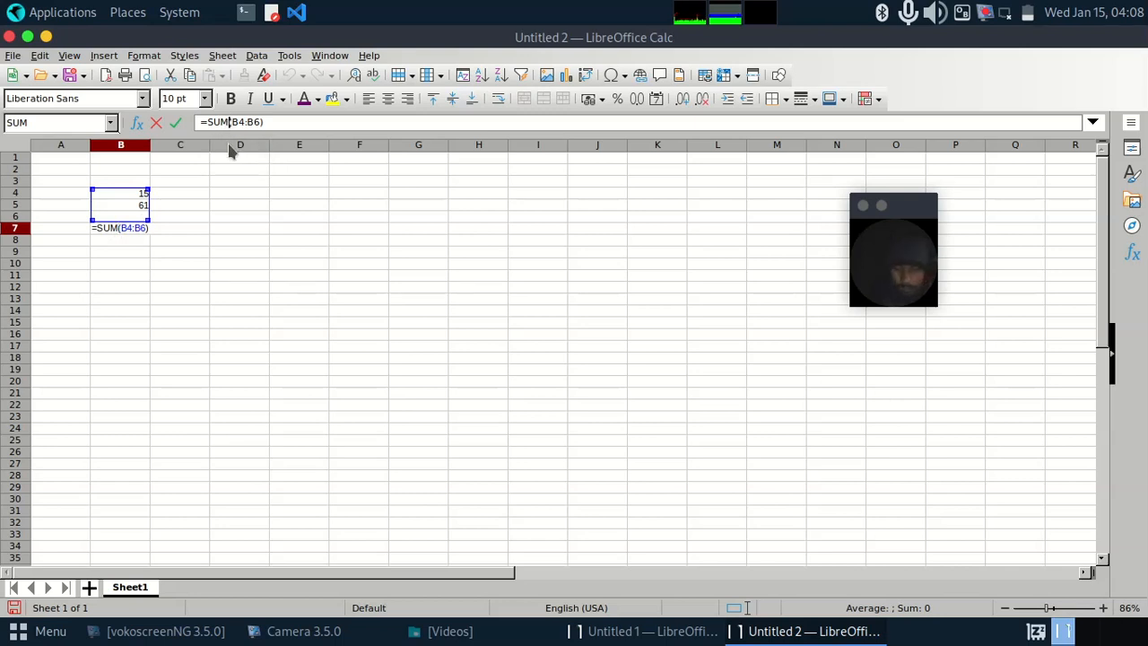
key("BackSpace")
key("BackSpace")
key("BackSpace")
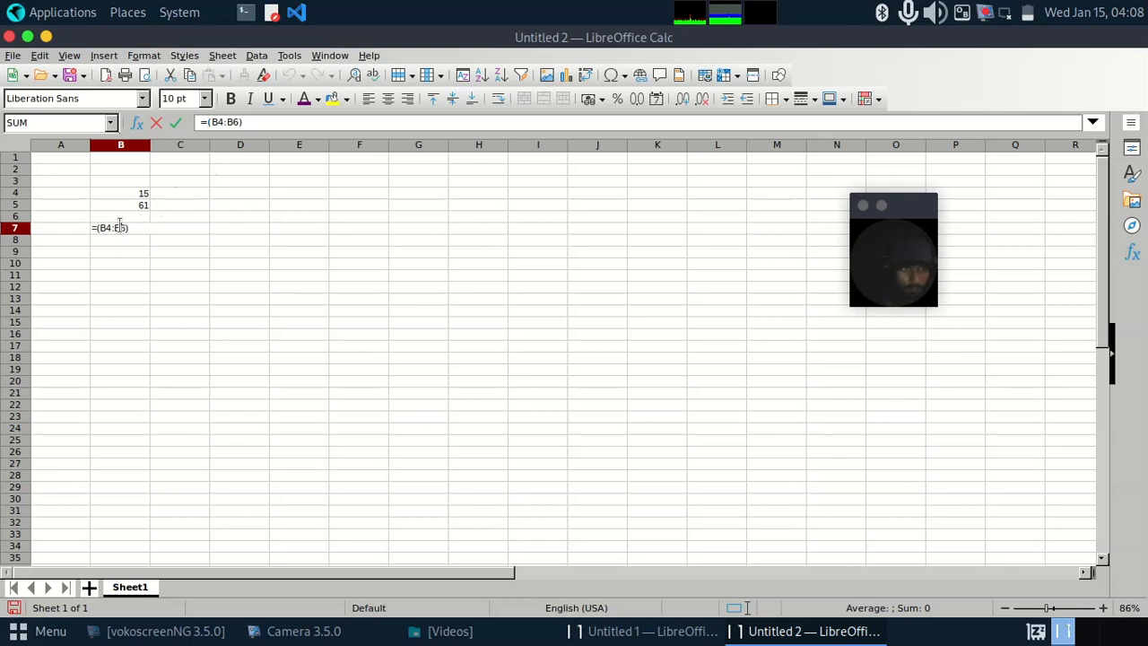
key("Return")
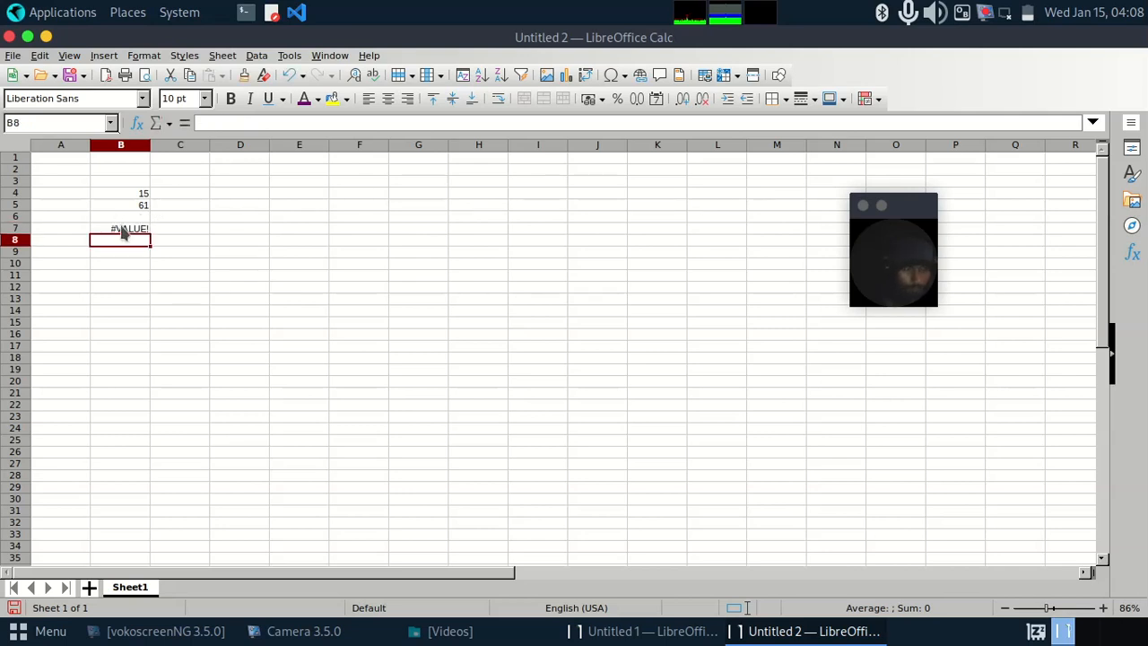
double_click(134, 230)
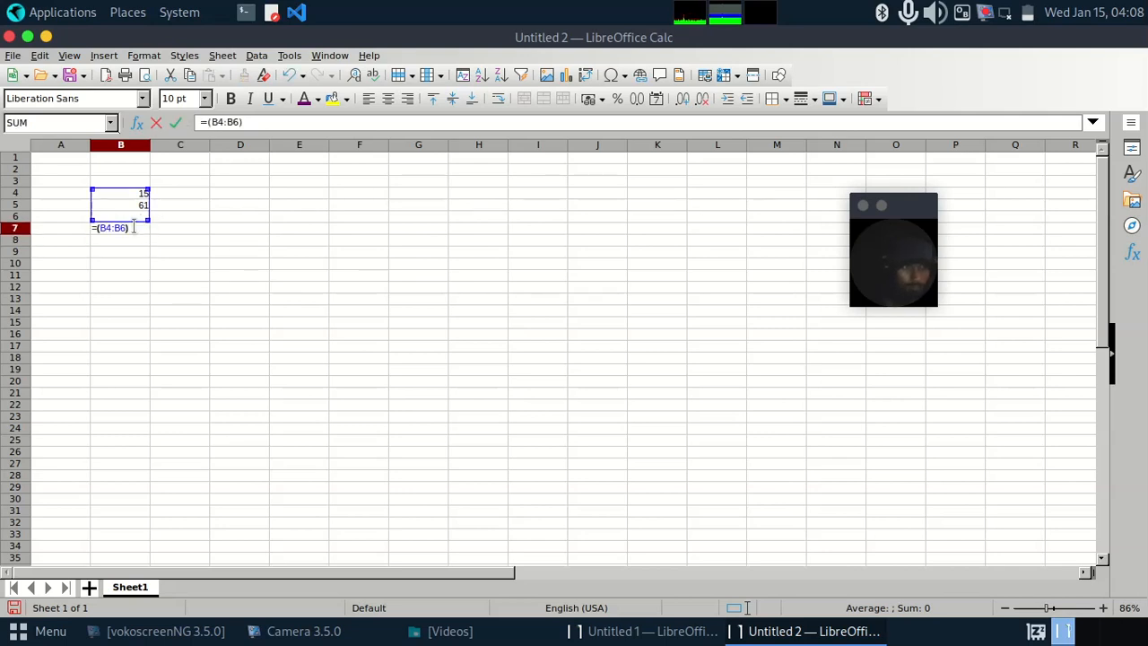
key("Return")
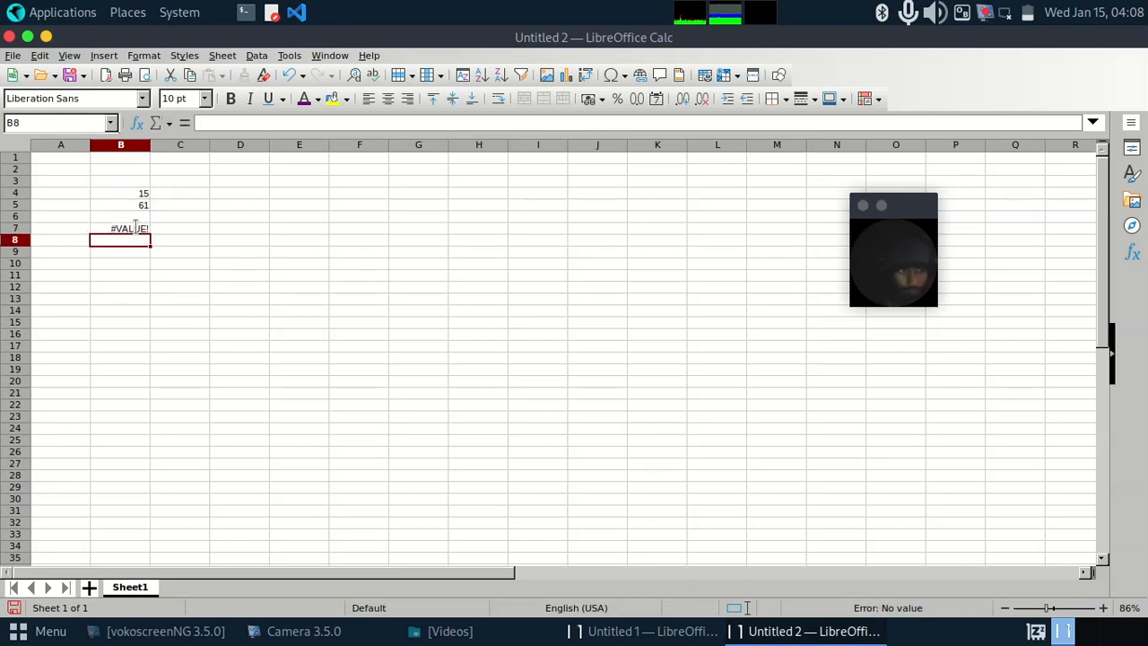
Step: Browse the full function list in the Function Wizard for cell B7, down to XNPV, and close it without inserting anything
left_click(136, 230)
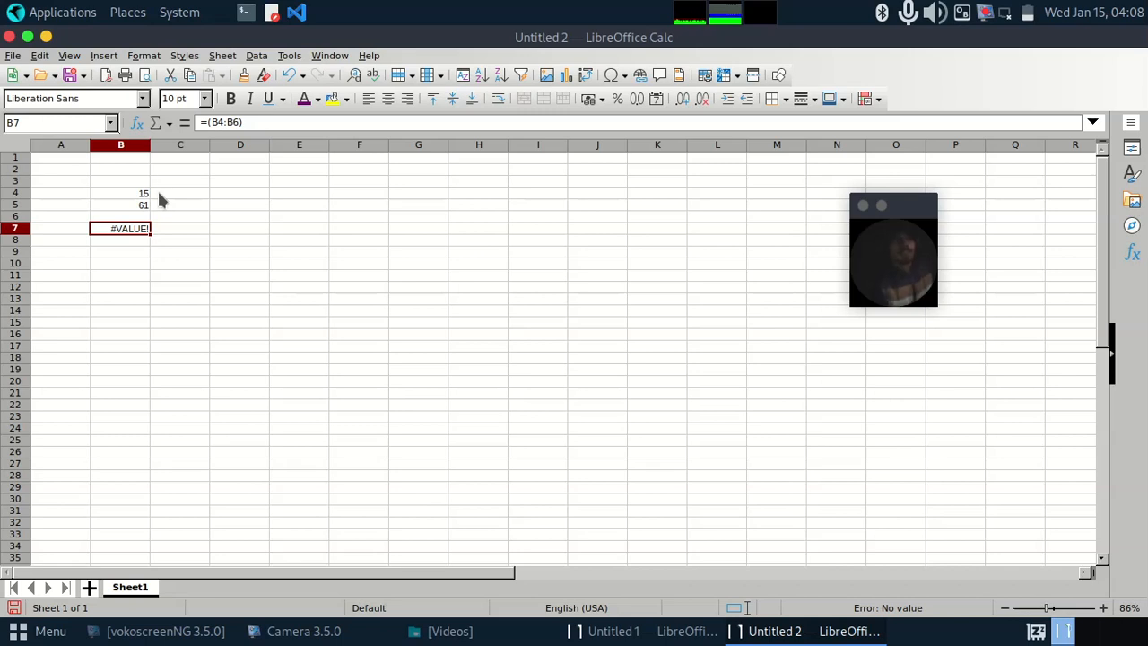
left_click(137, 122)
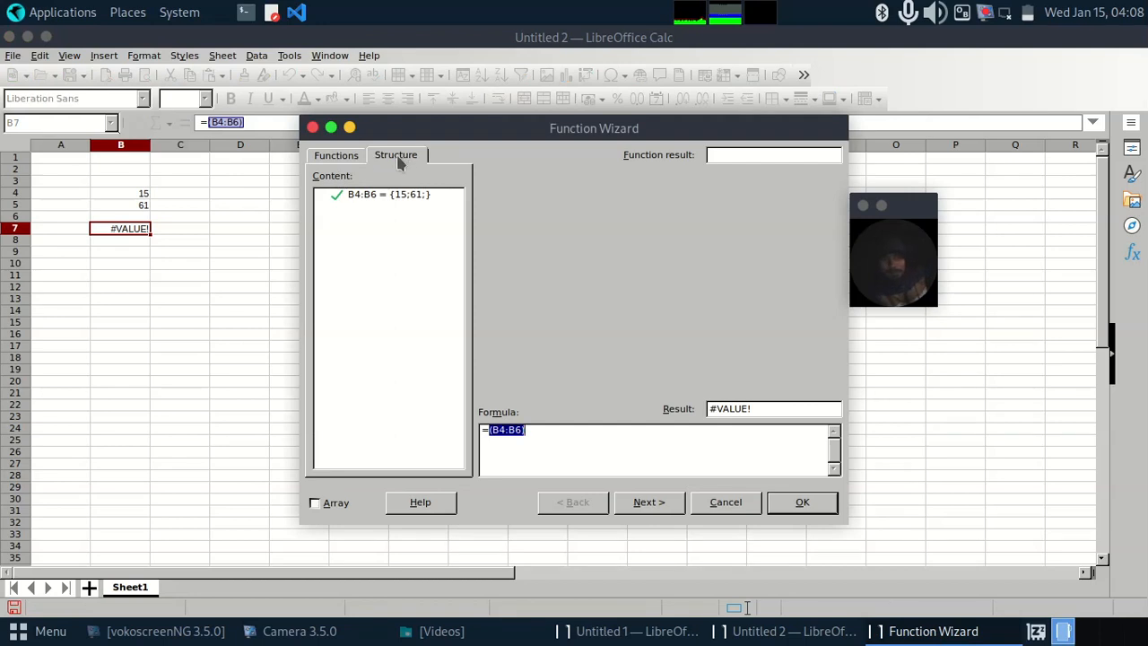
left_click(345, 158)
scroll(341, 446, "down", 20)
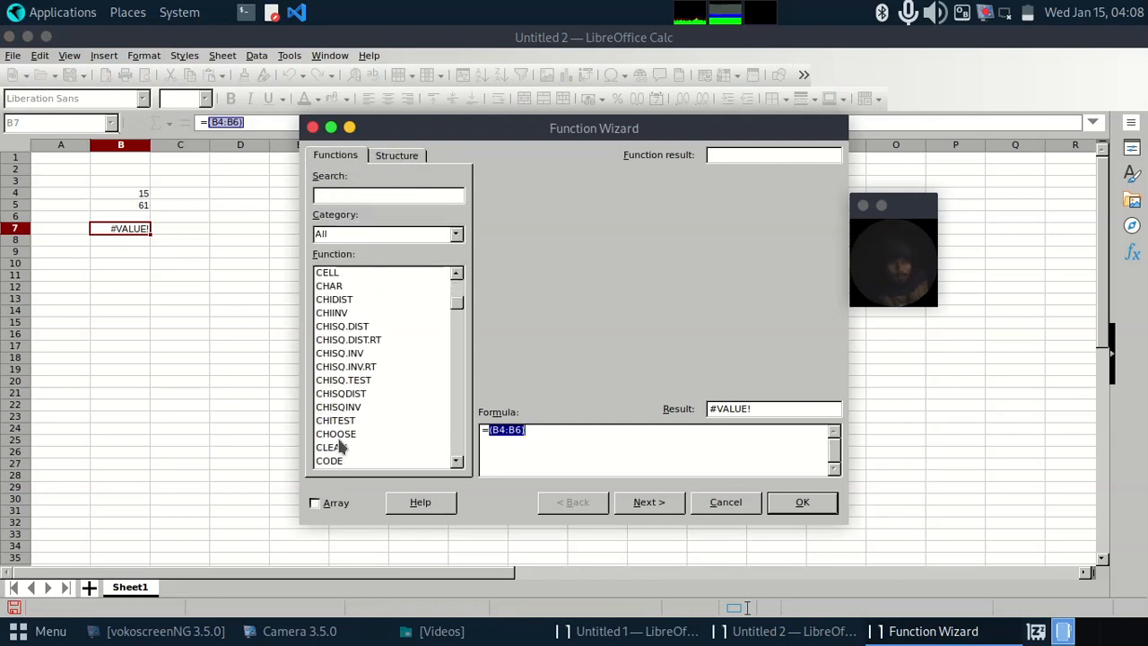
scroll(341, 447, "down", 20)
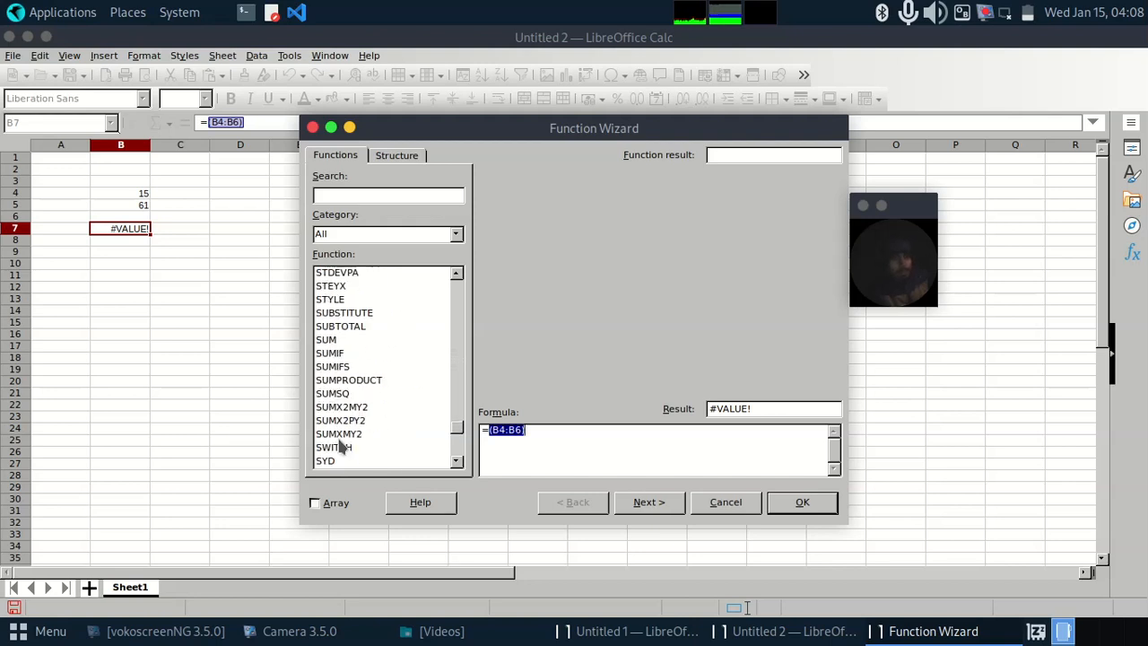
left_click(347, 342)
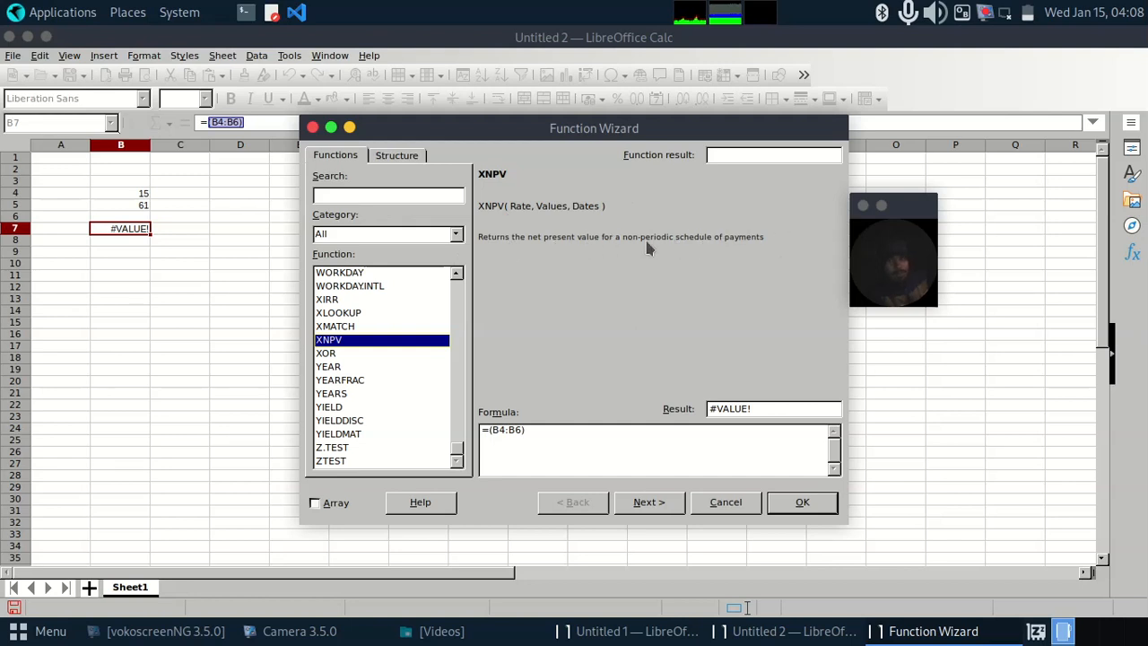
left_click(722, 502)
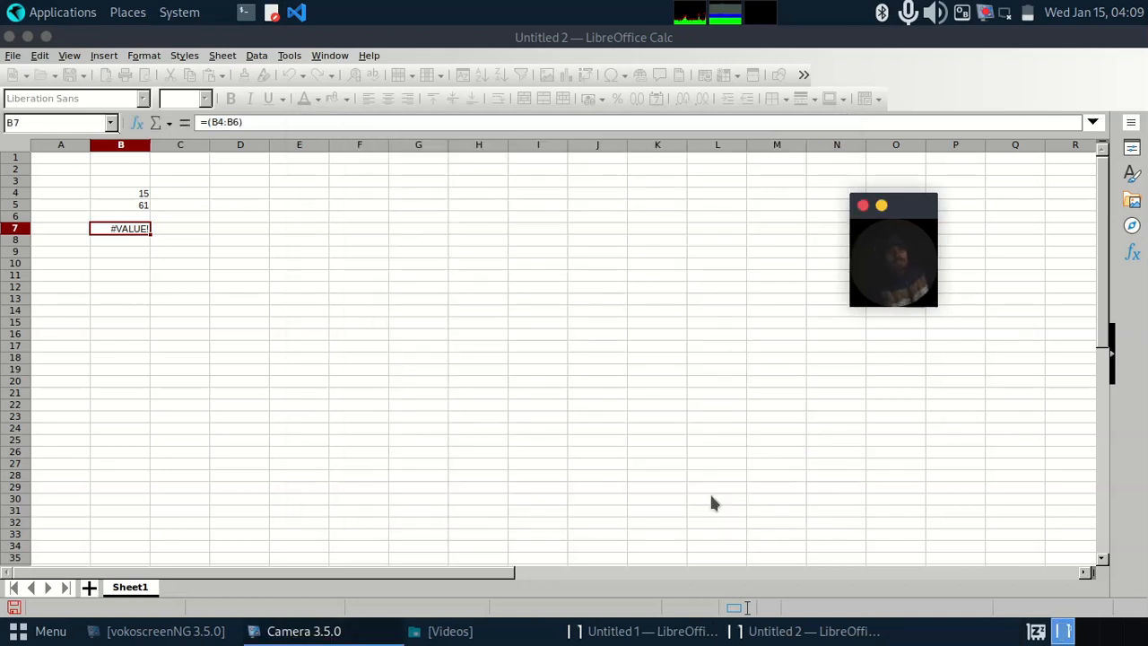
Step: Close the Untitled 2 and Untitled 1 spreadsheets without saving their changes
left_click(9, 37)
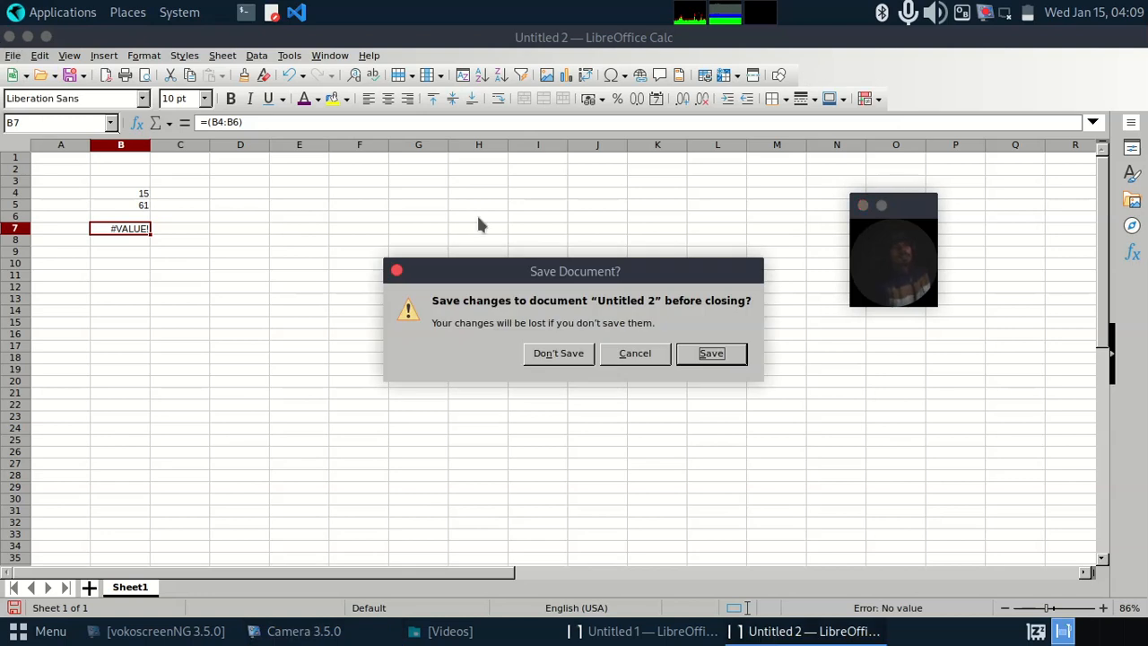
left_click(556, 353)
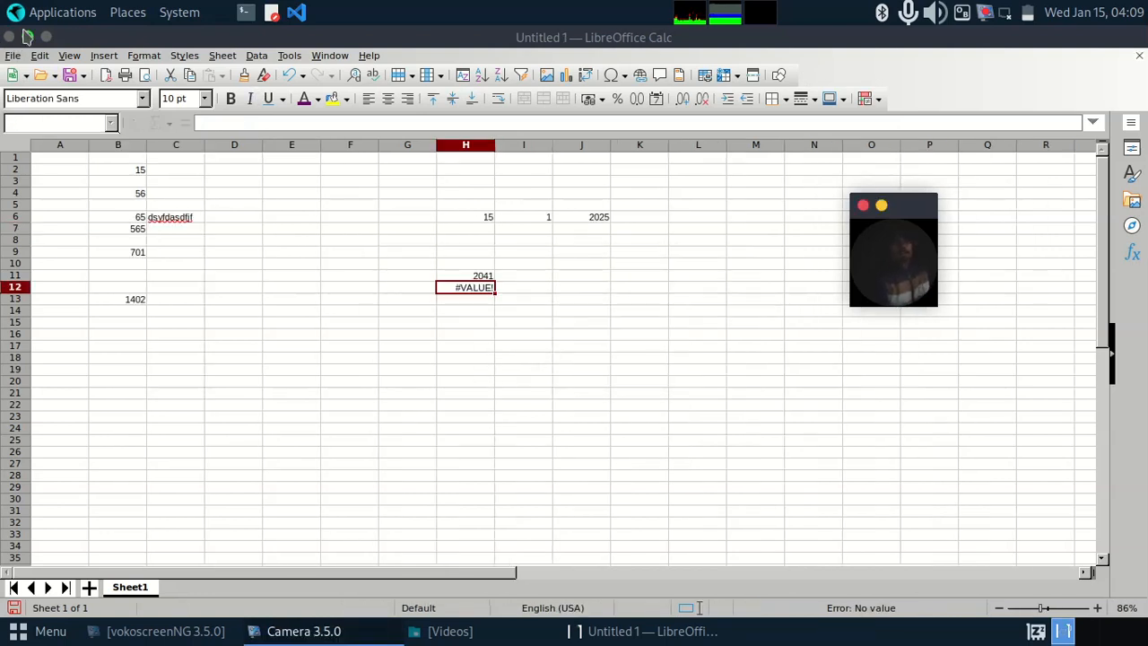
left_click(9, 37)
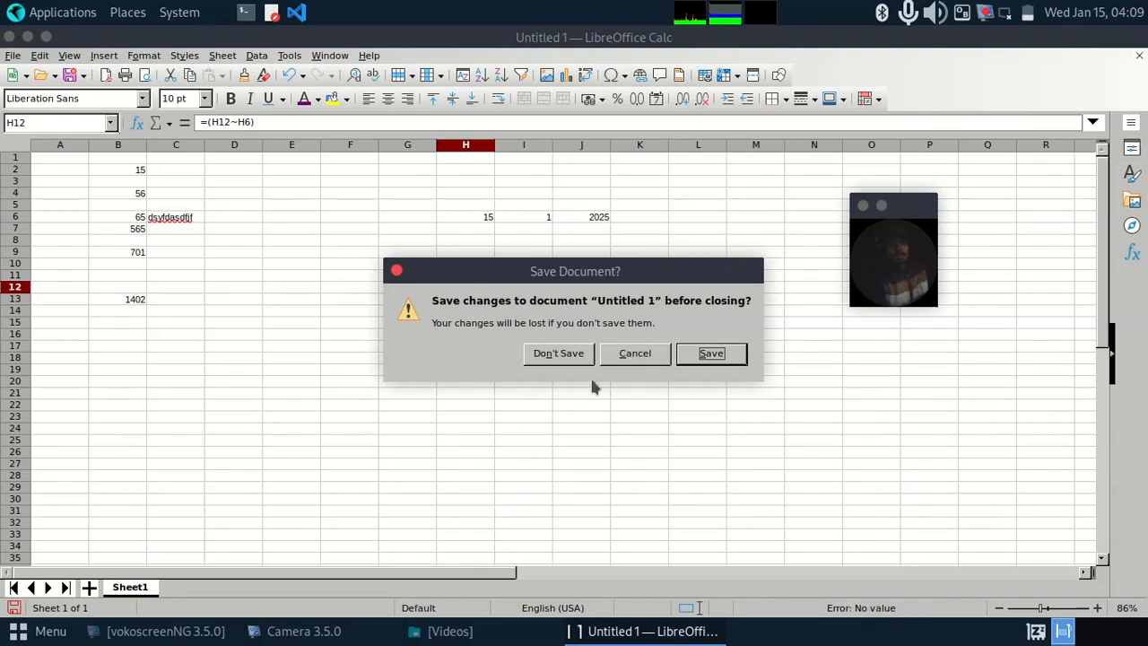
left_click(562, 355)
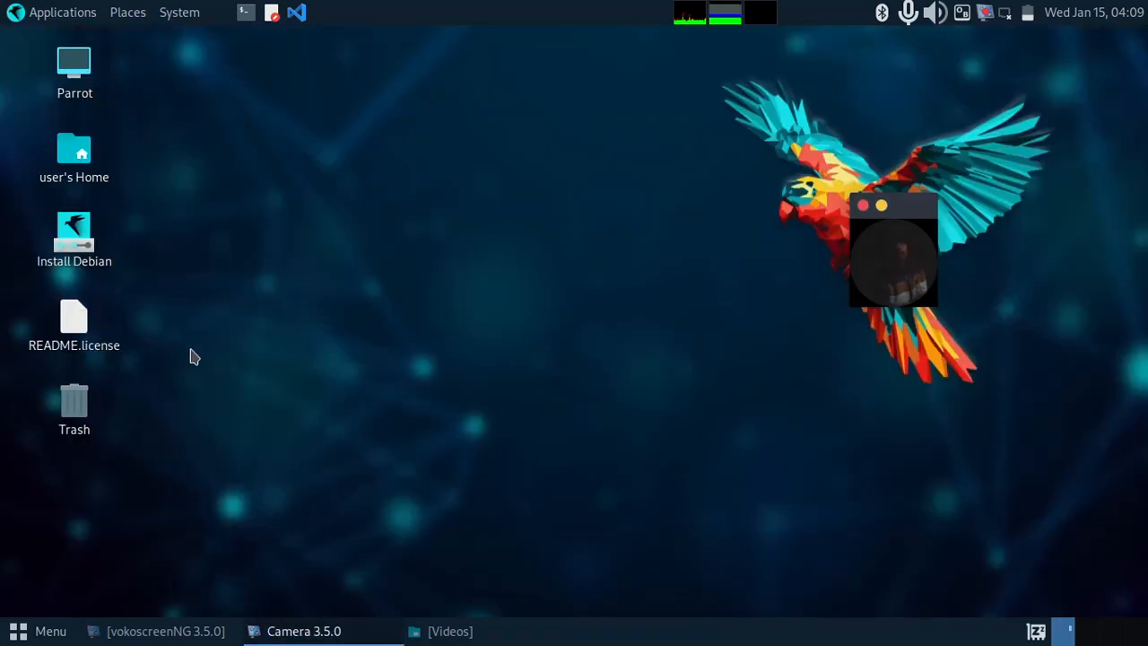